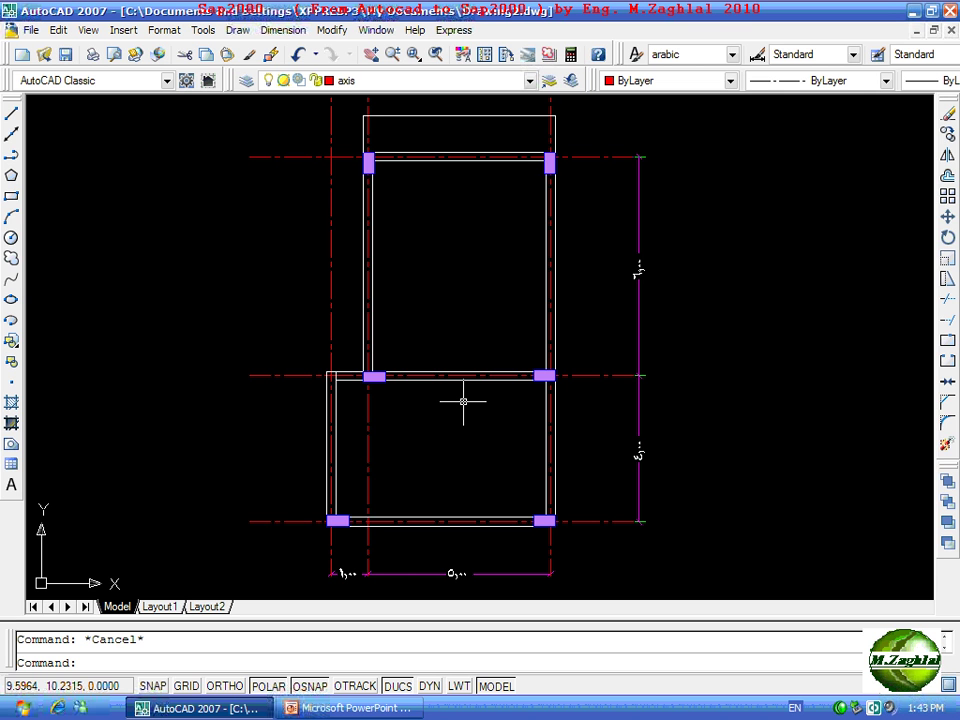
# Create a new layer named sapbeams in the Layer Properties Manager.
pyautogui.click(455, 377)
pyautogui.press('Escape')
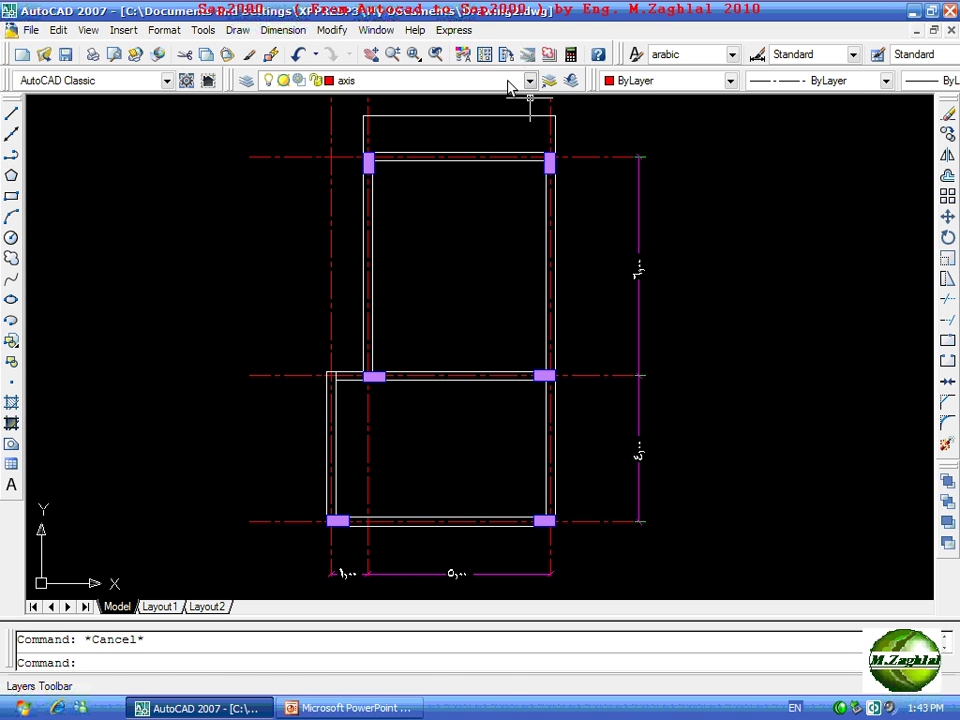
pyautogui.click(248, 82)
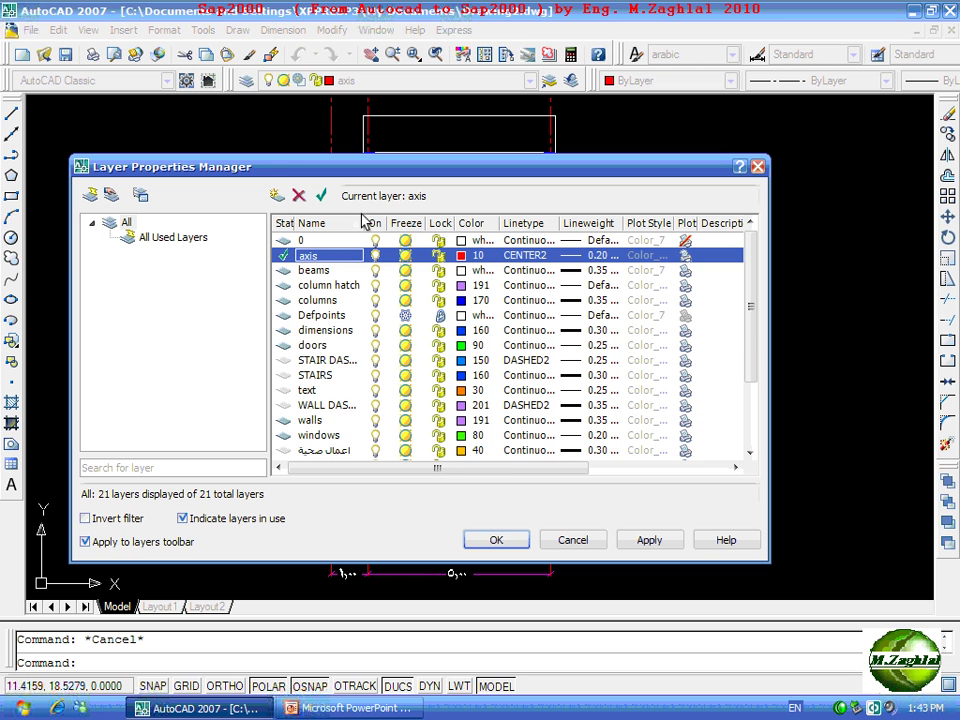
pyautogui.click(276, 196)
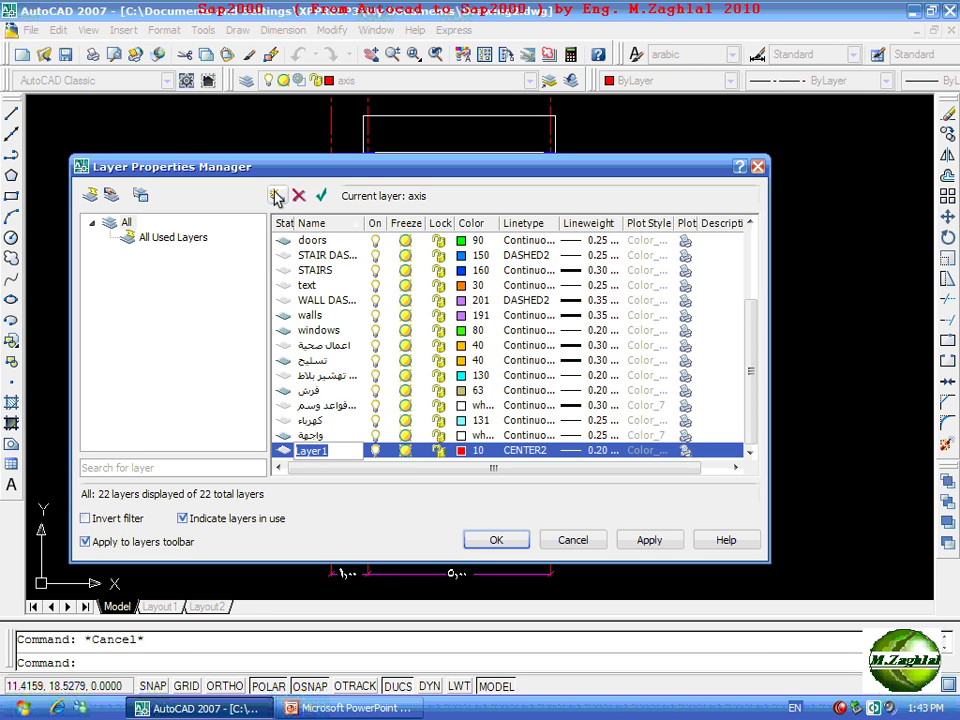
pyautogui.write('sa')
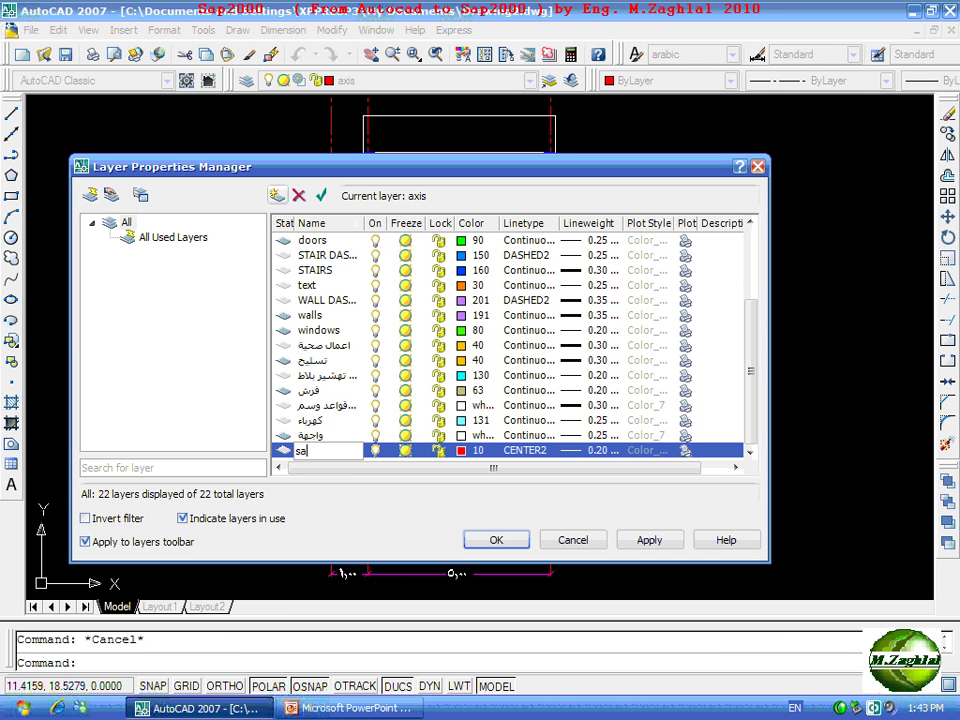
pyautogui.write('p')
pyautogui.write('beams')
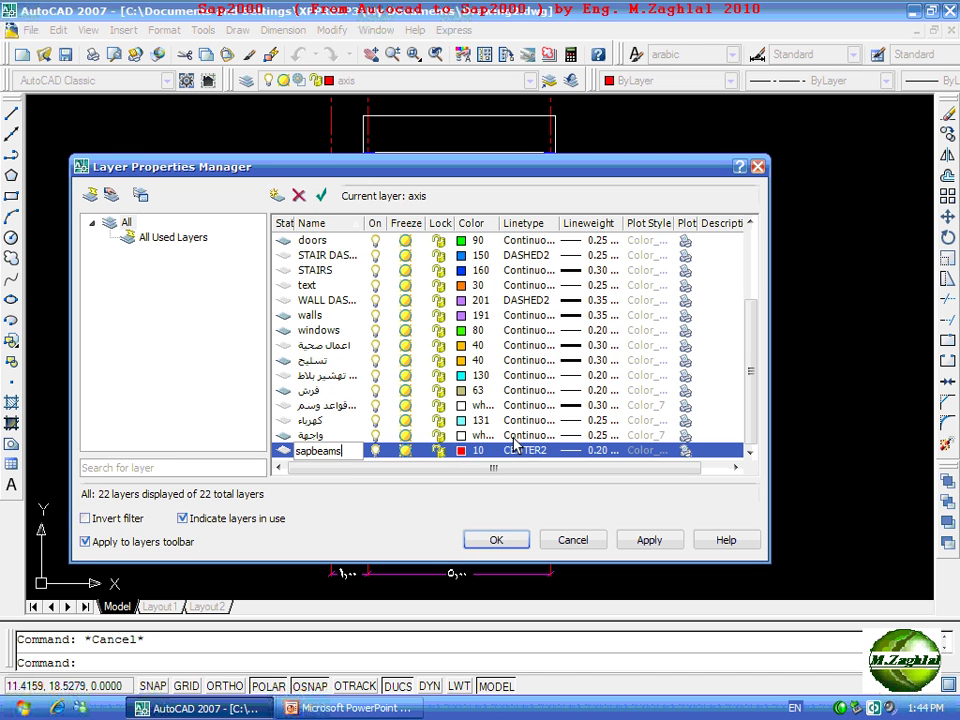
# Set sapbeams to colour 31 and linetype 0, and add another new layer.
pyautogui.click(461, 451)
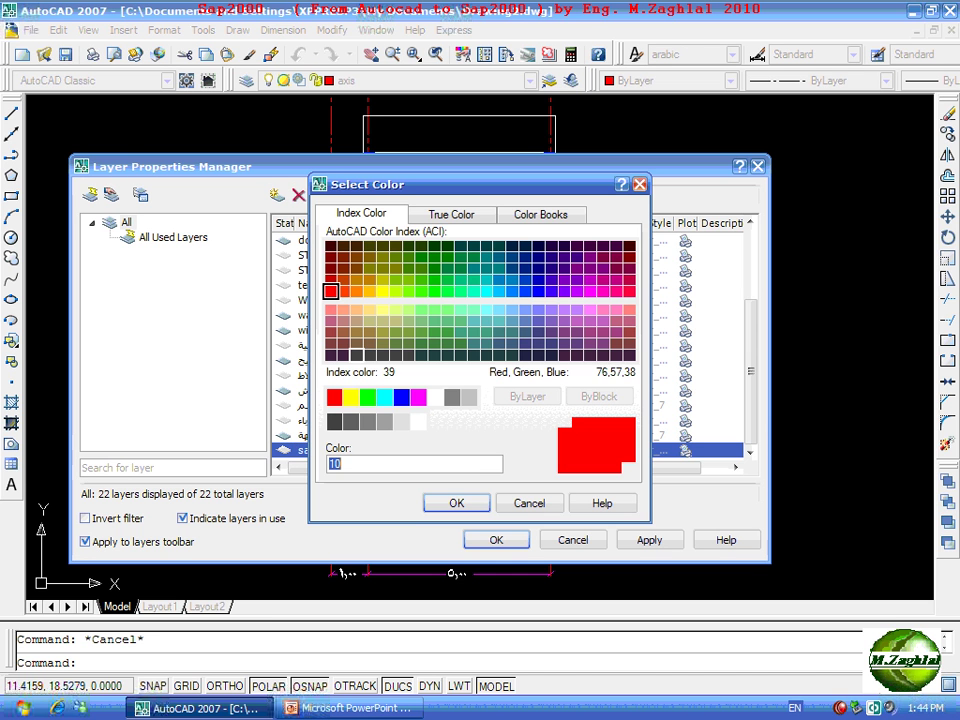
pyautogui.click(356, 310)
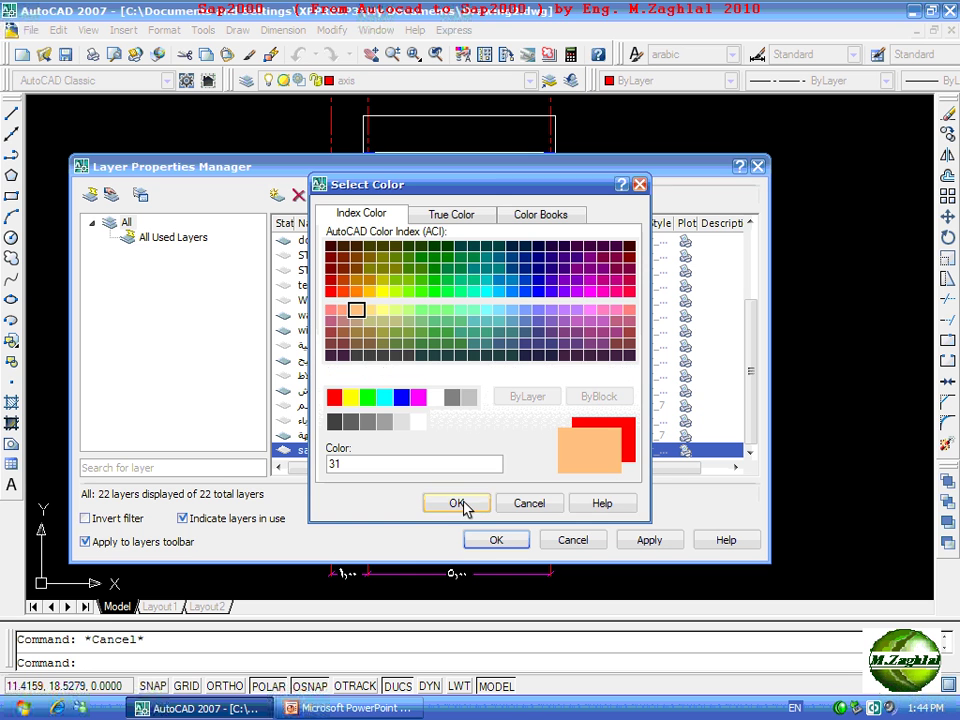
pyautogui.click(461, 504)
pyautogui.click(521, 452)
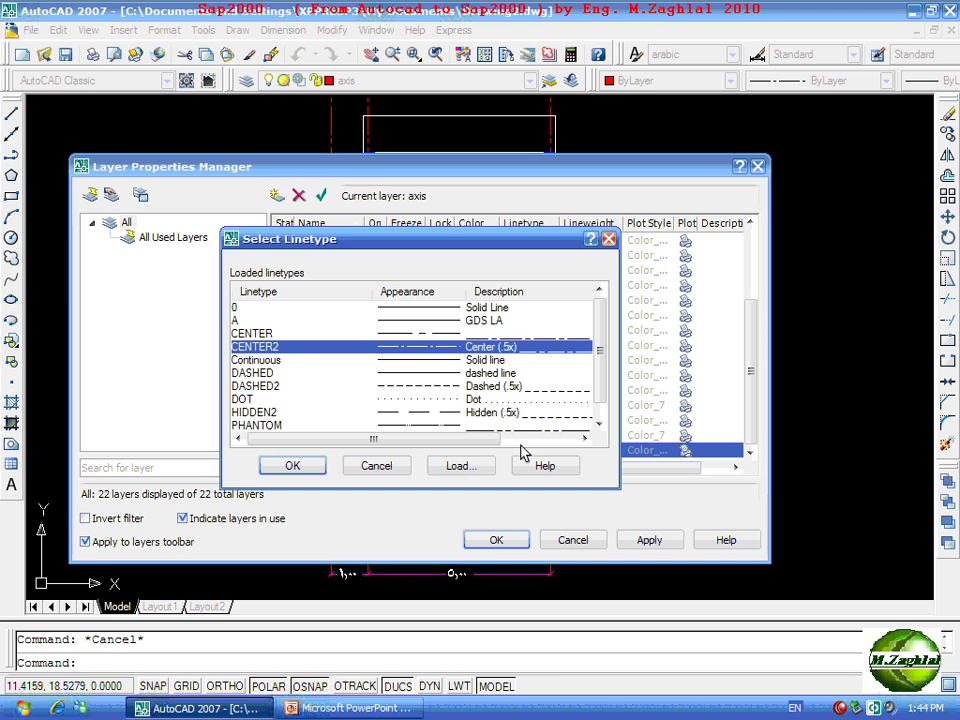
pyautogui.click(392, 312)
pyautogui.click(300, 466)
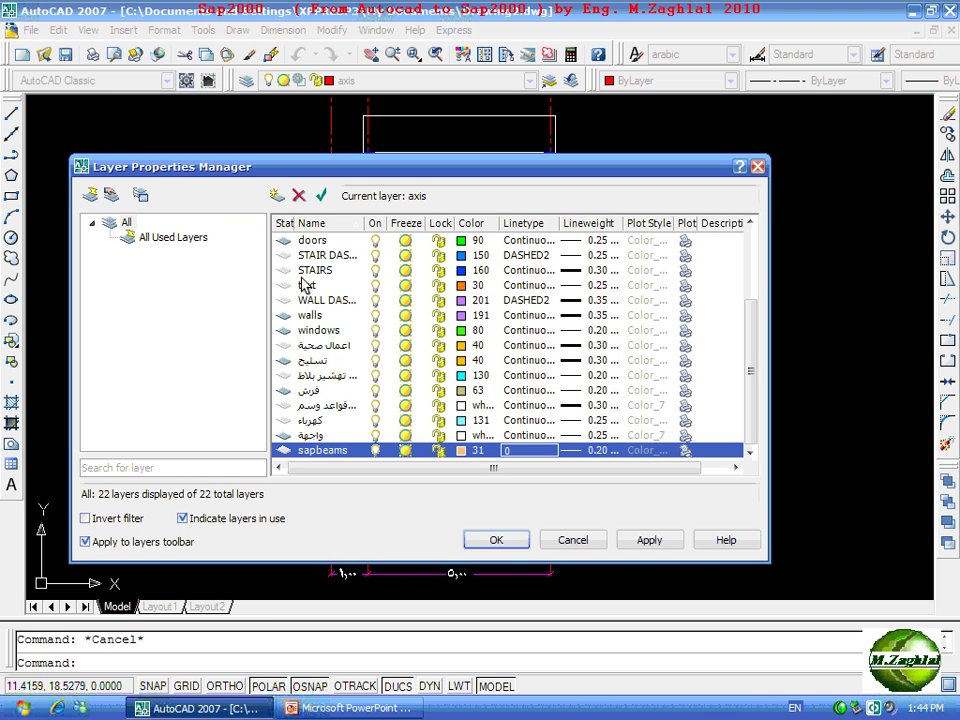
pyautogui.click(276, 196)
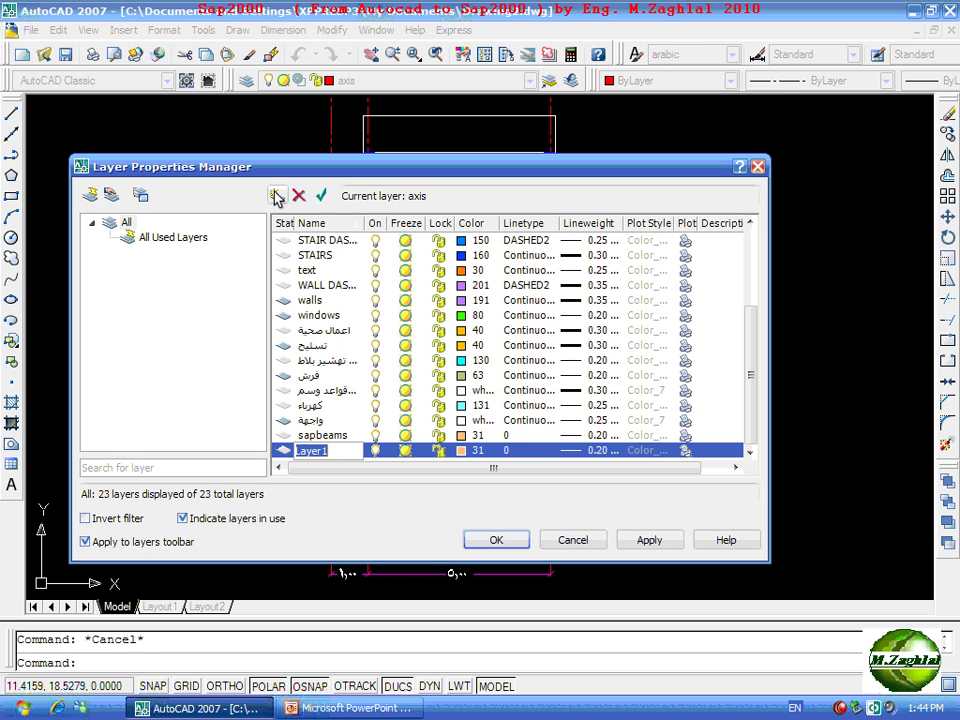
# Name the new layer sapshells and give it colour 101 green.
pyautogui.write('sap')
pyautogui.write('shellls')
pyautogui.press('BackSpace')
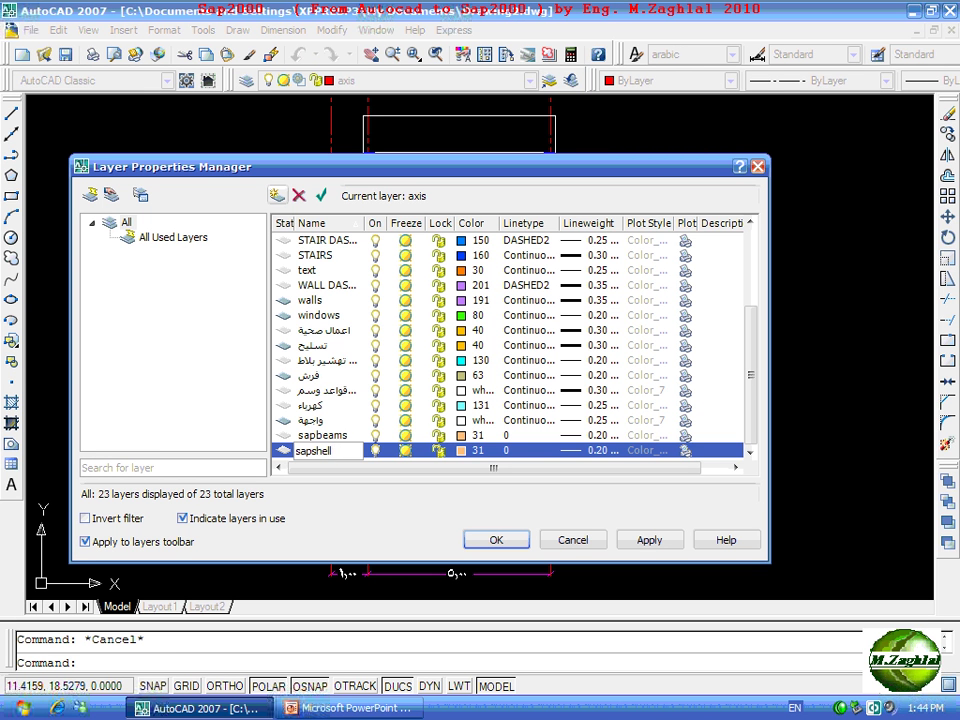
pyautogui.write('s')
pyautogui.click(462, 450)
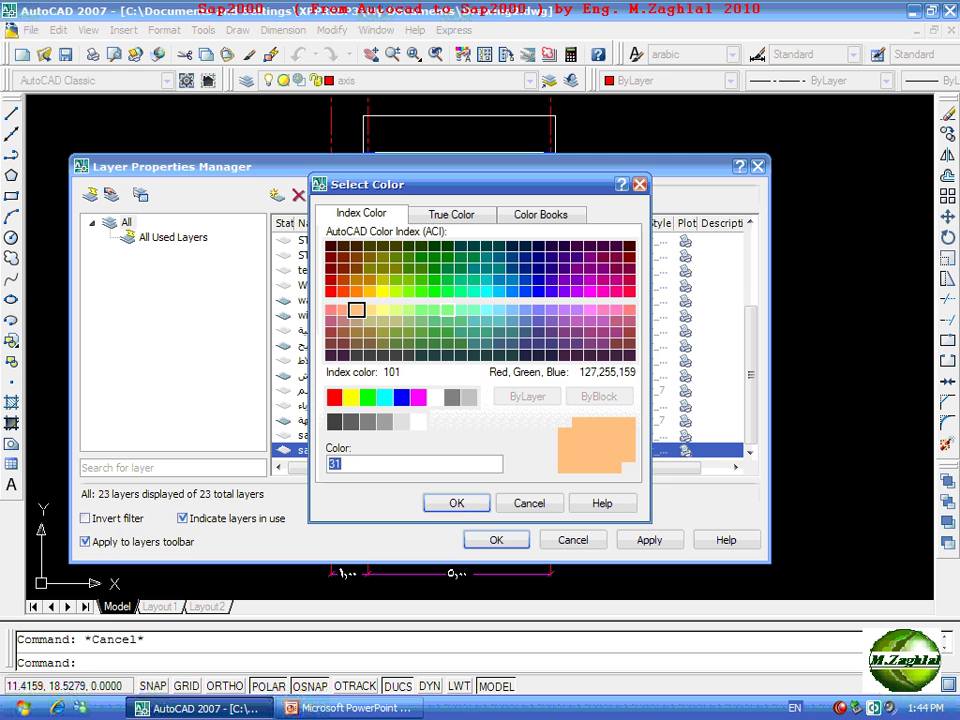
pyautogui.click(447, 310)
pyautogui.click(455, 504)
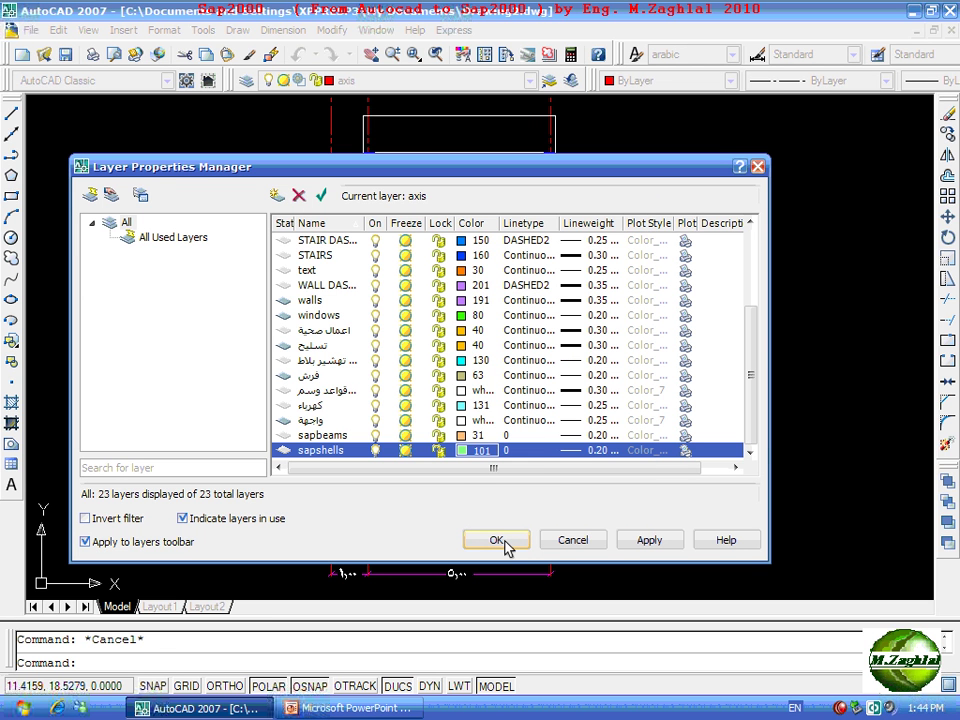
# Make sapbeams the current layer and apply the layer changes.
pyautogui.doubleClick(303, 437)
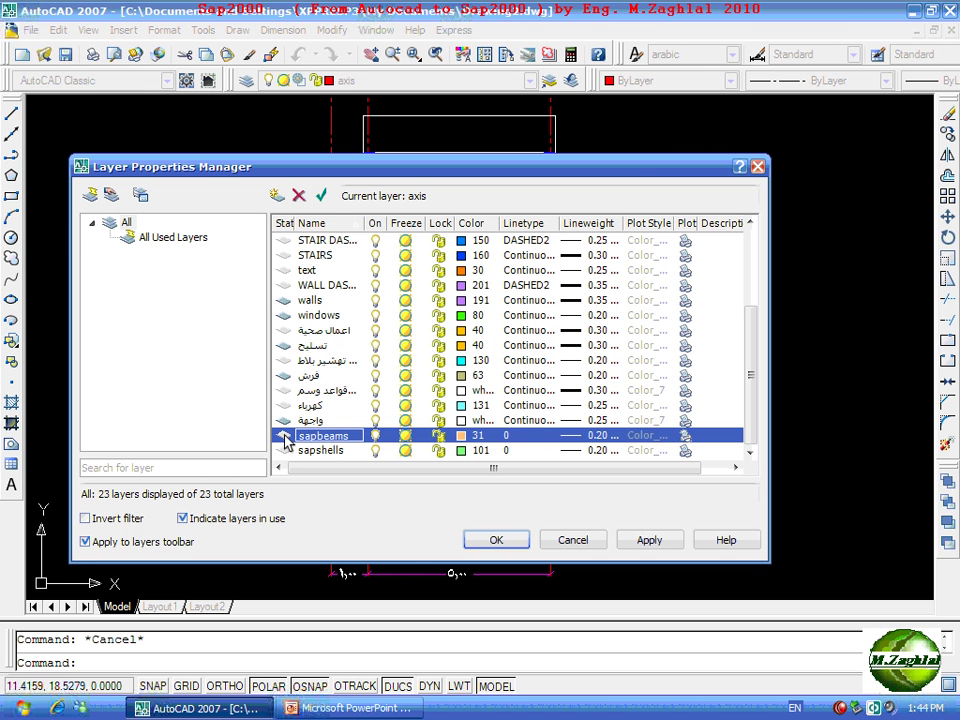
pyautogui.click(321, 195)
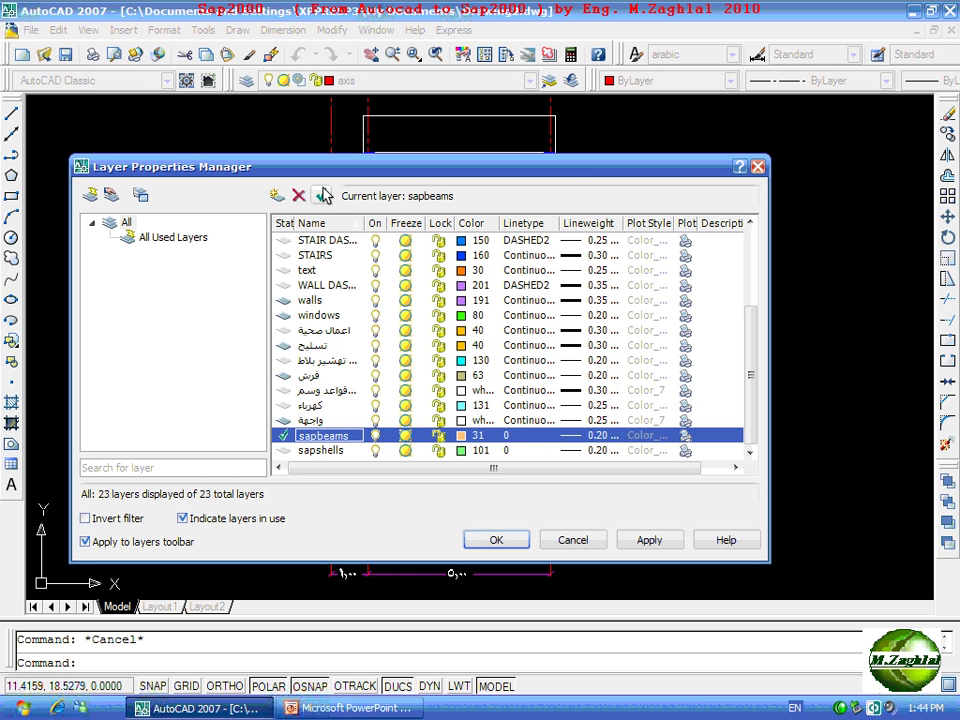
pyautogui.click(495, 541)
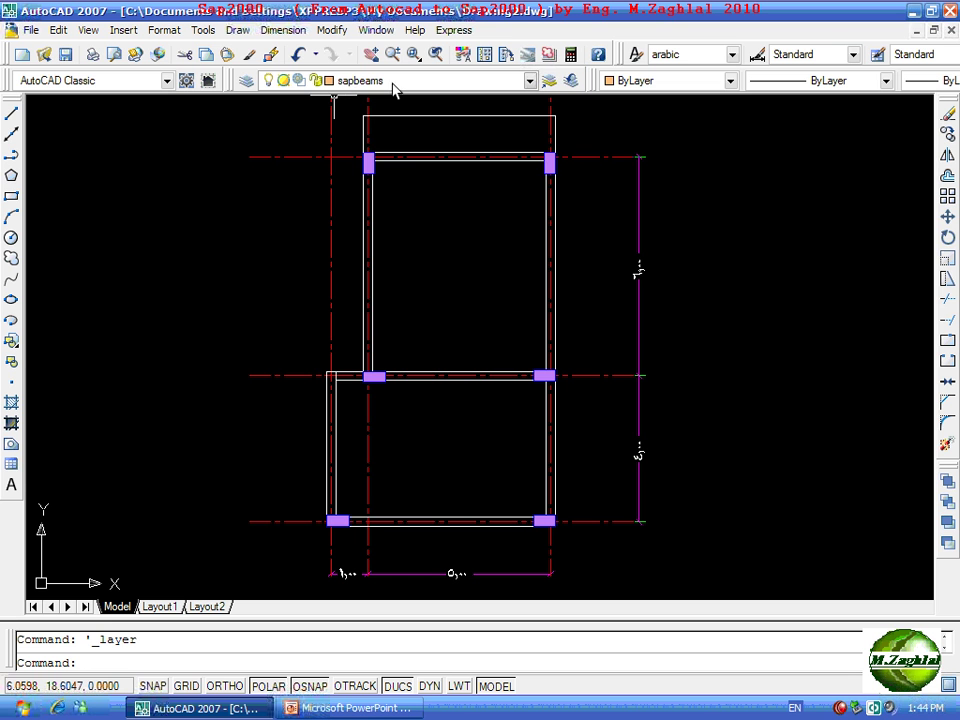
# Trace the beam centrelines from column to column across, up and back across the plan.
pyautogui.click(11, 115)
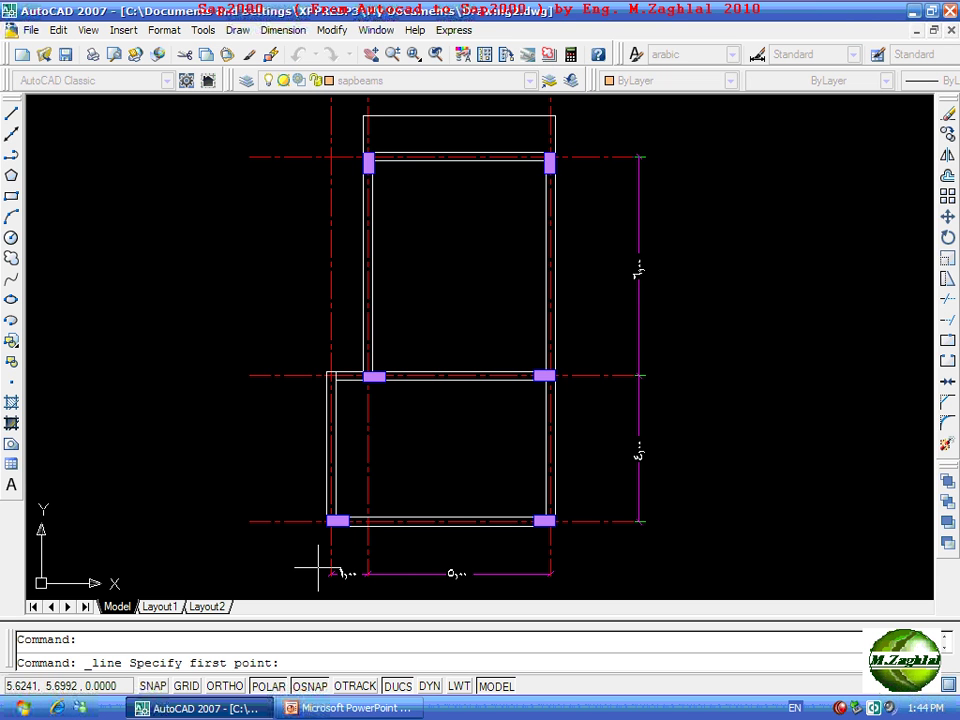
pyautogui.scroll(2, 319, 566)
pyautogui.click(342, 475)
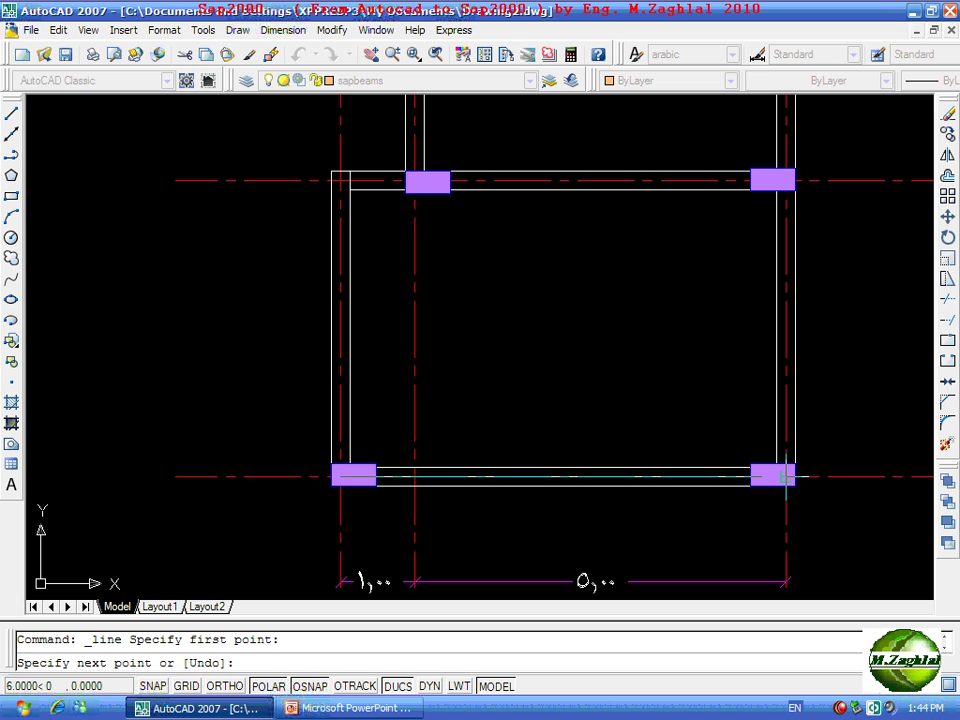
pyautogui.click(785, 475)
pyautogui.click(785, 179)
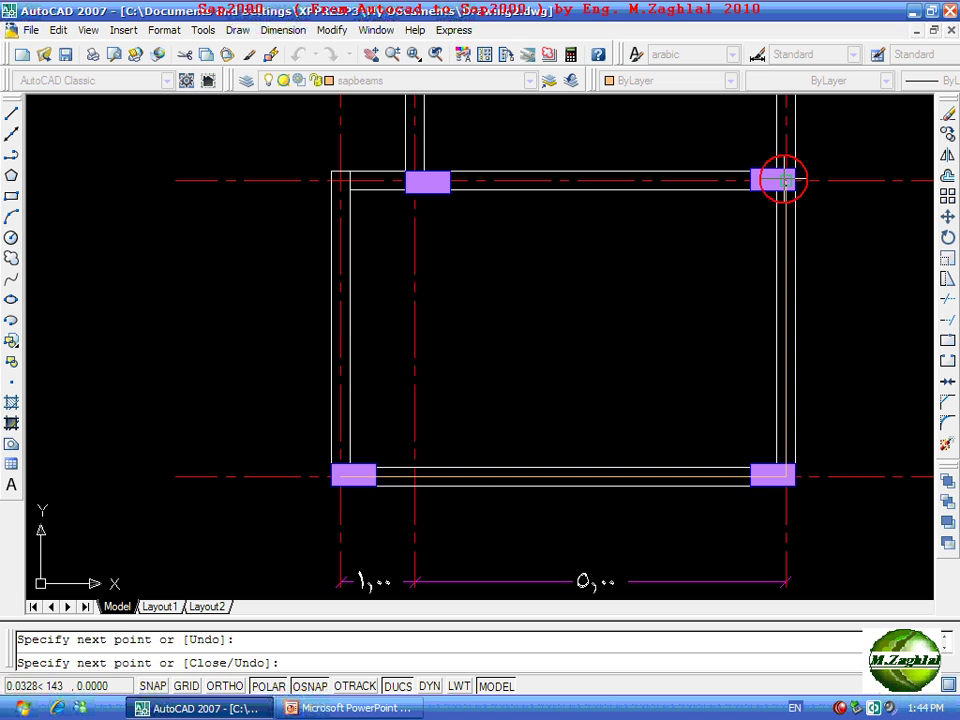
pyautogui.moveTo(729, 171)
pyautogui.mouseDown(button='middle')
pyautogui.moveTo(643, 373)
pyautogui.moveTo(621, 536)
pyautogui.mouseUp(button='middle')
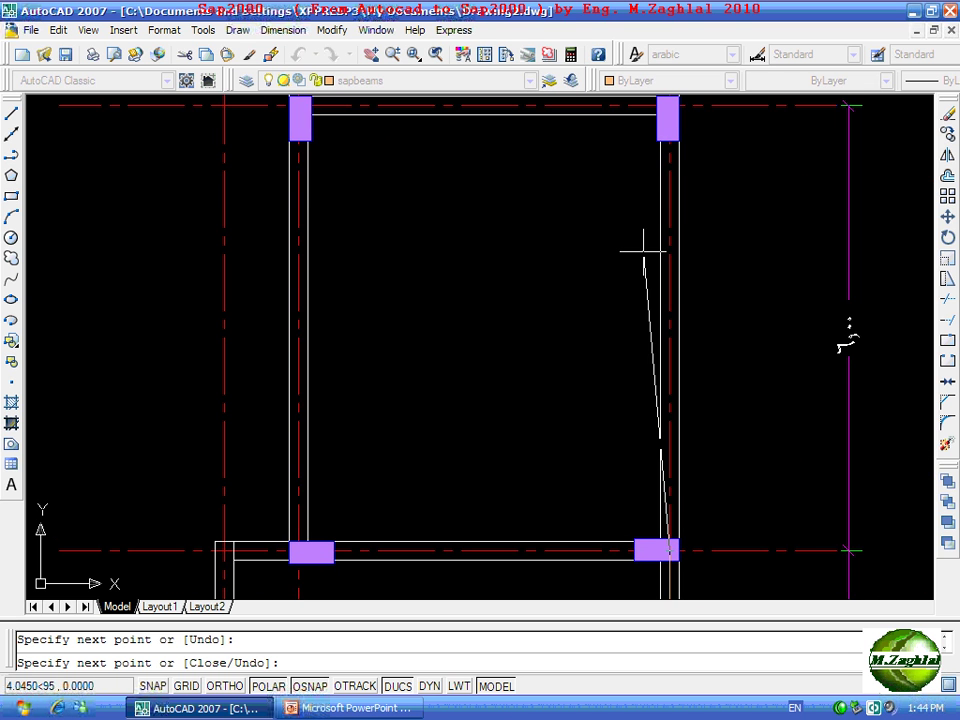
pyautogui.moveTo(645, 200); pyautogui.dragTo(632, 328, button='middle')
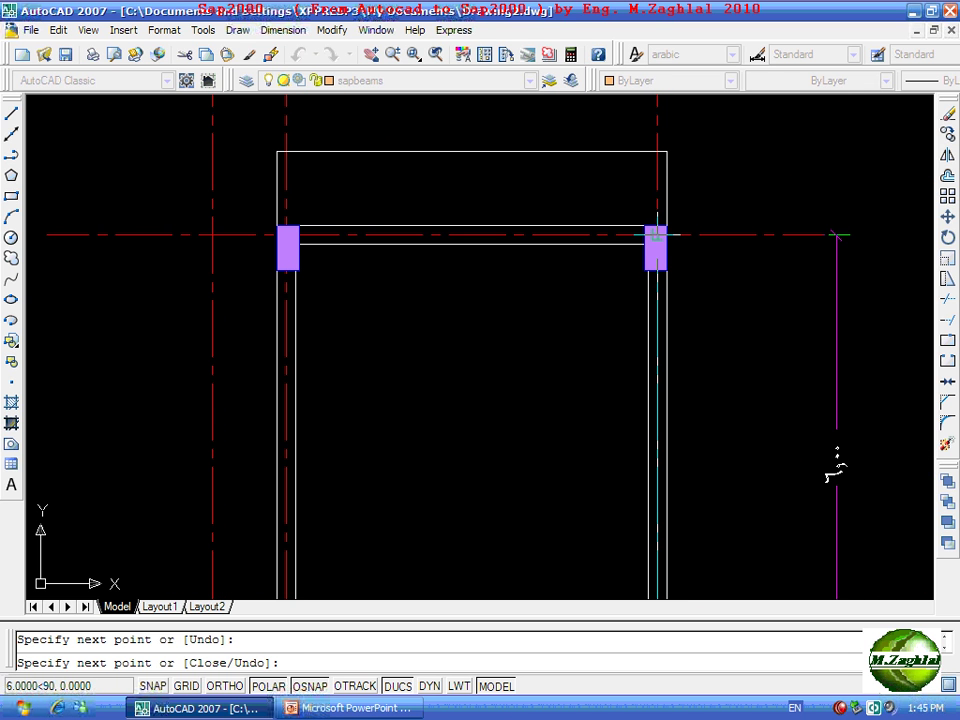
pyautogui.click(656, 234)
pyautogui.click(299, 234)
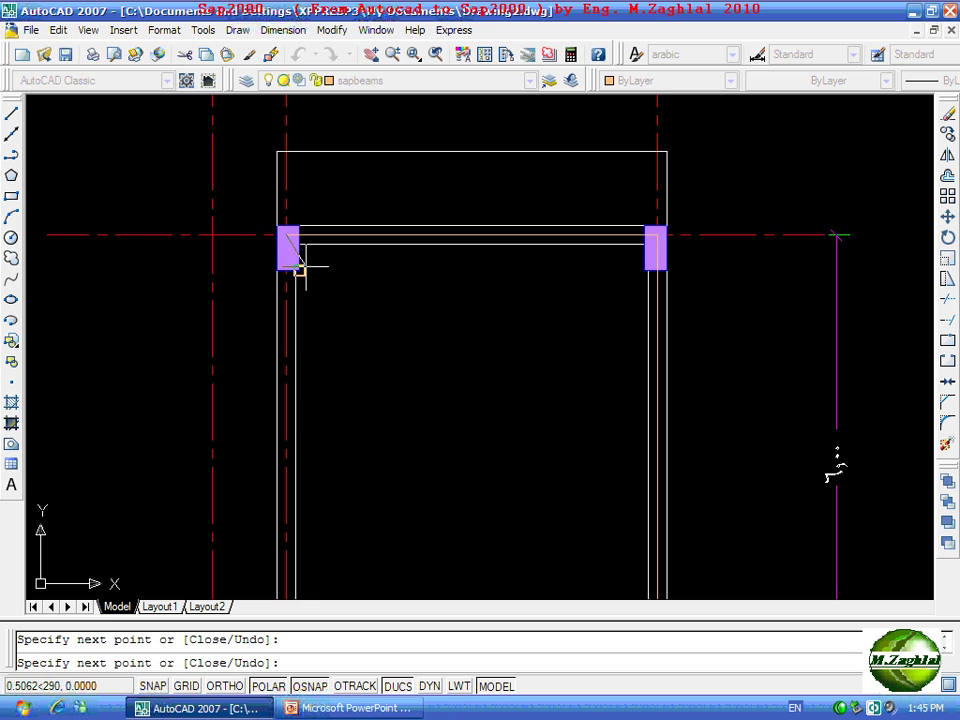
pyautogui.moveTo(300, 261); pyautogui.dragTo(338, 477, button='middle')
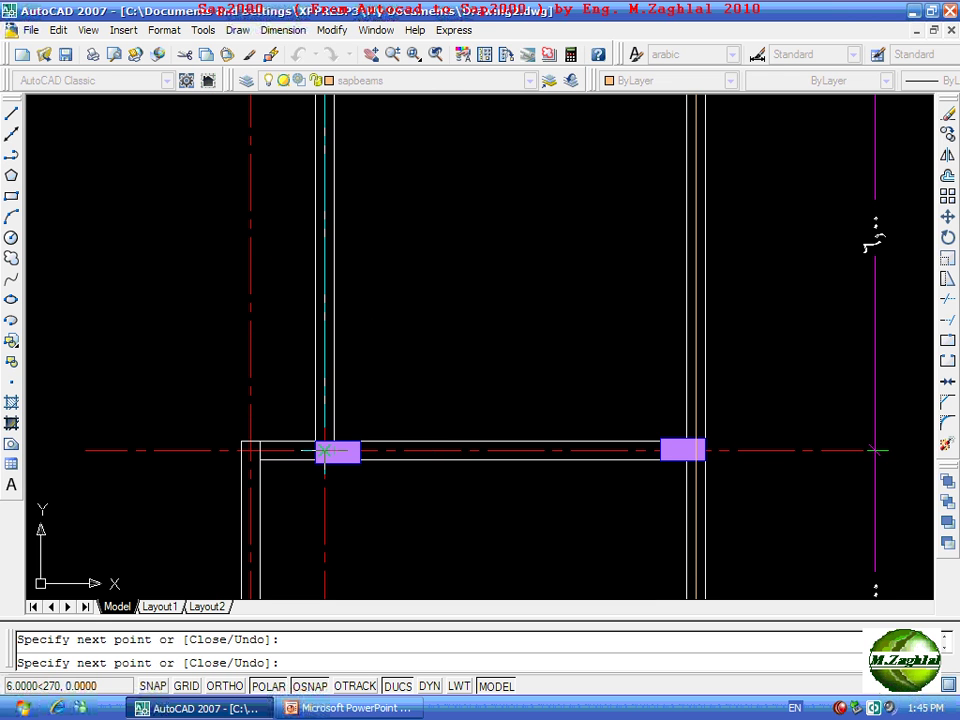
pyautogui.click(693, 450)
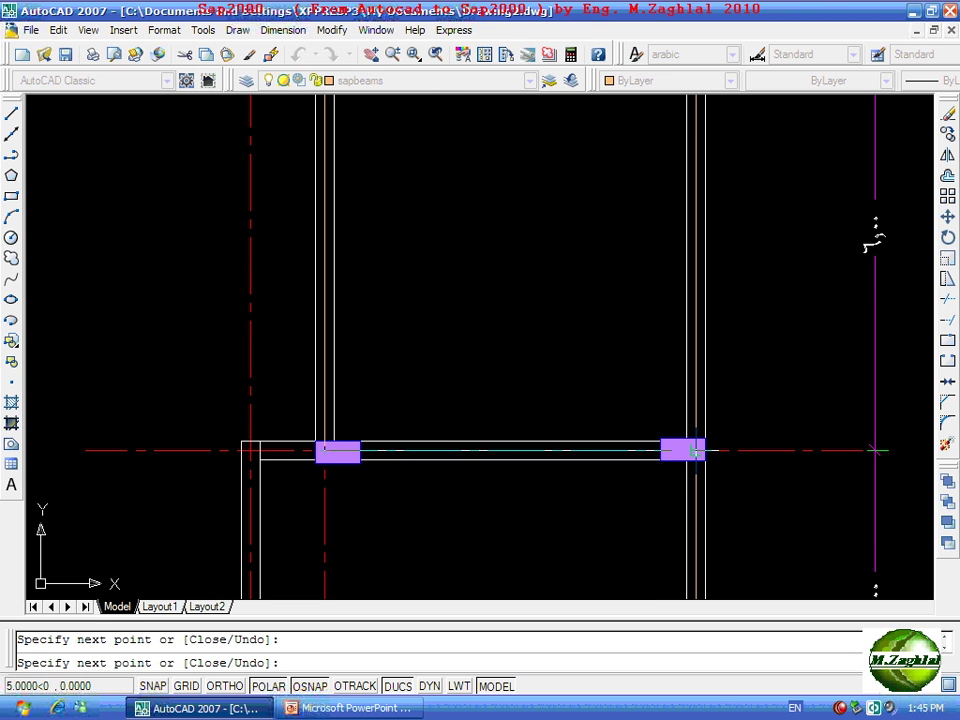
pyautogui.press('Return')
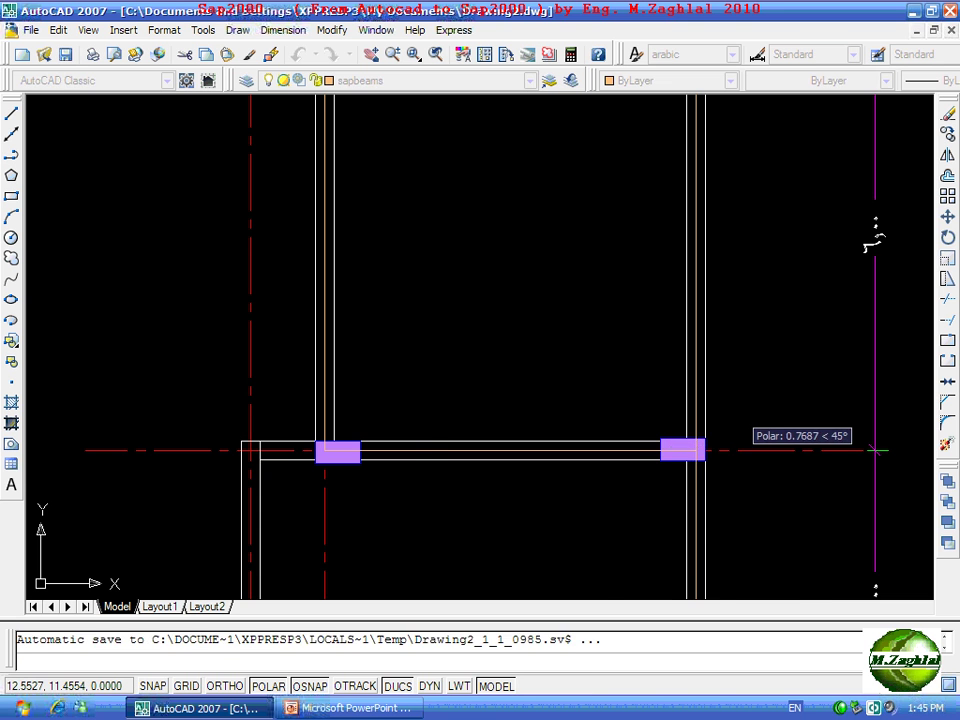
pyautogui.moveTo(426, 437); pyautogui.dragTo(530, 190, button='middle')
# Draw the left-edge beam line from the upper-left to the lower-left corner.
pyautogui.write('l')
pyautogui.press('Return')
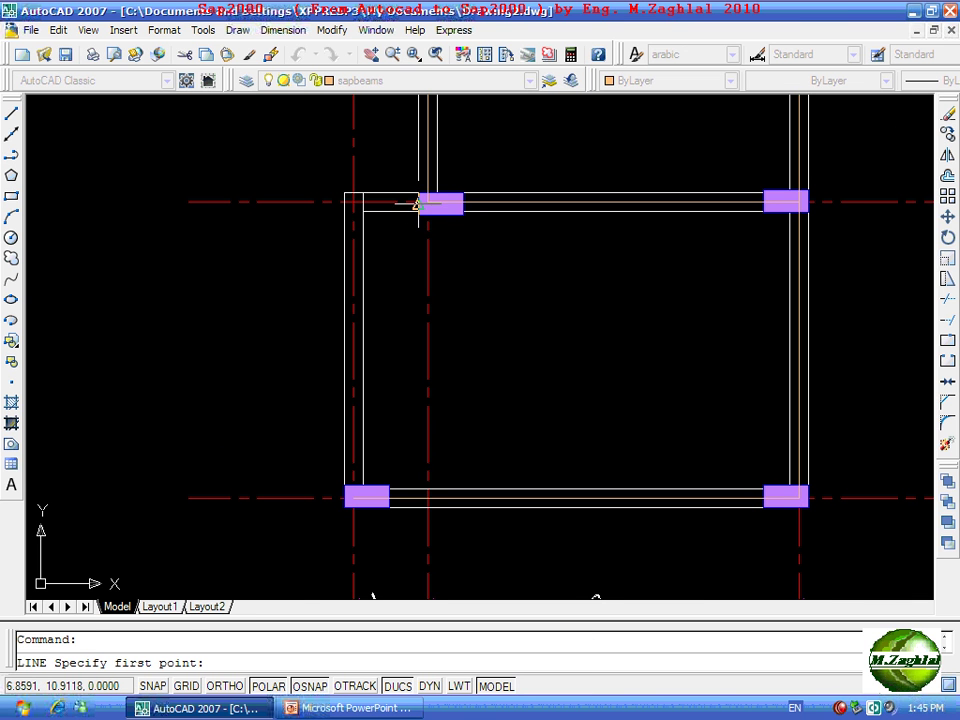
pyautogui.click(418, 204)
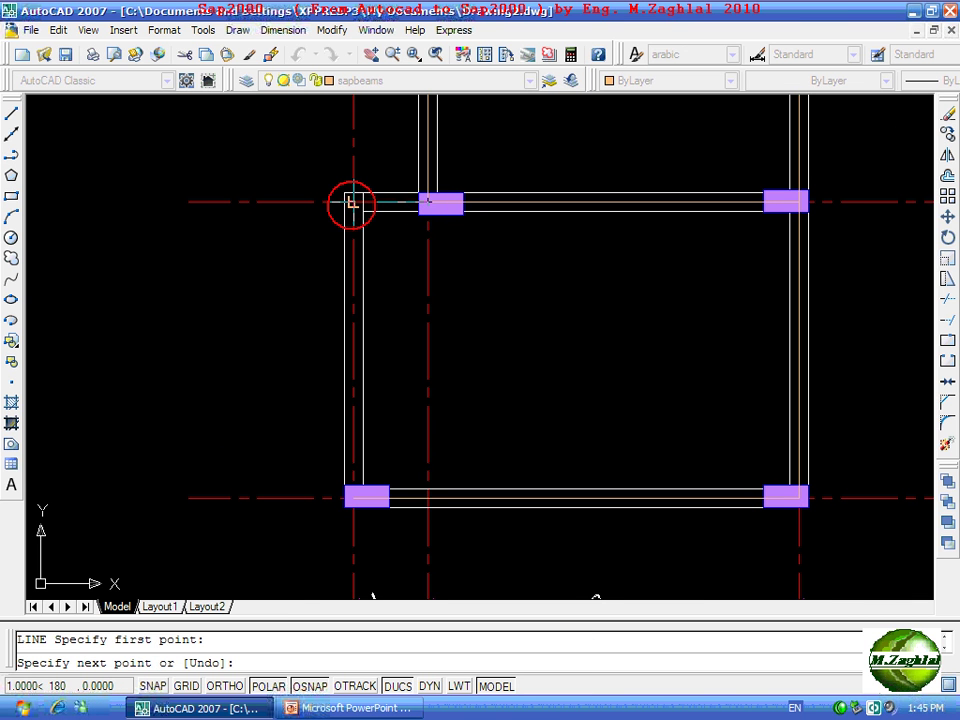
pyautogui.click(352, 203)
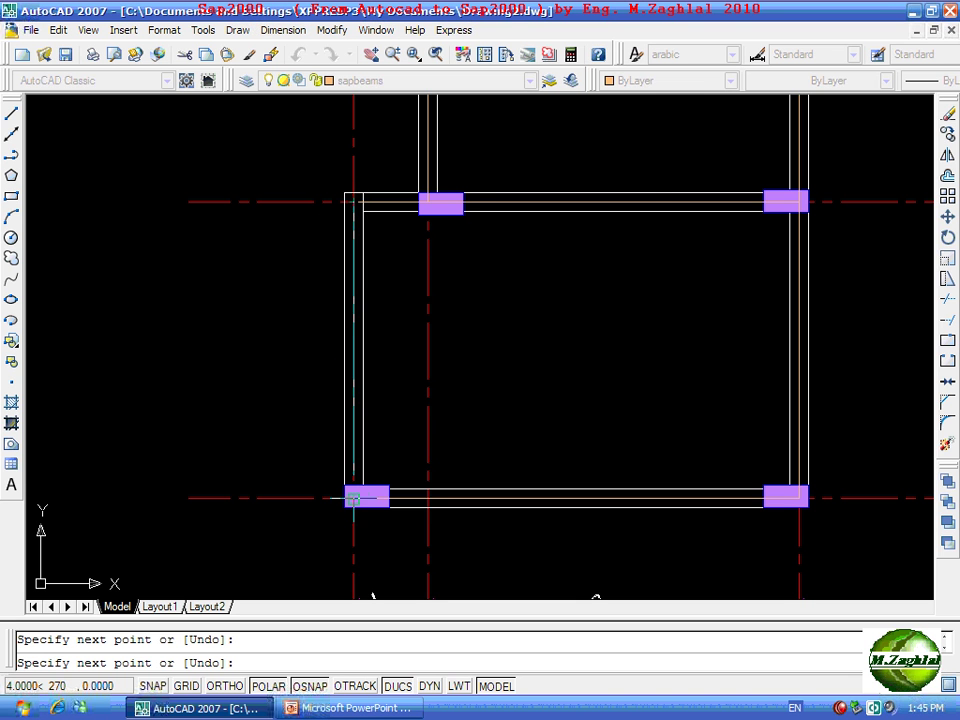
pyautogui.click(352, 497)
pyautogui.press('Return')
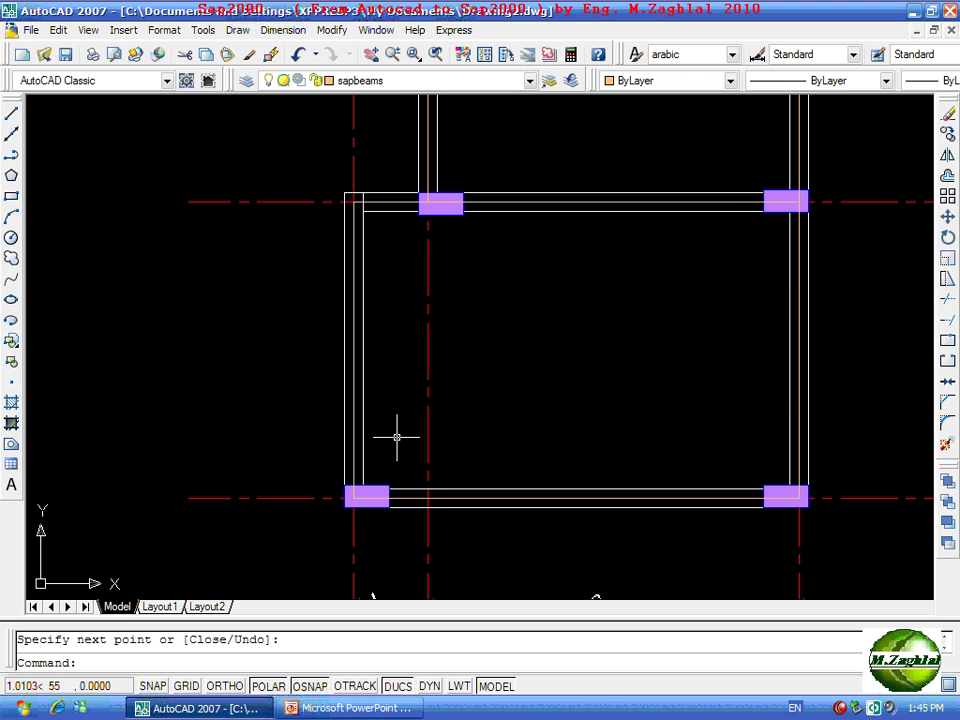
# Switch the current layer to sapshells and bring up the Draw menu's mesh options.
pyautogui.scroll(5, 374, 198)
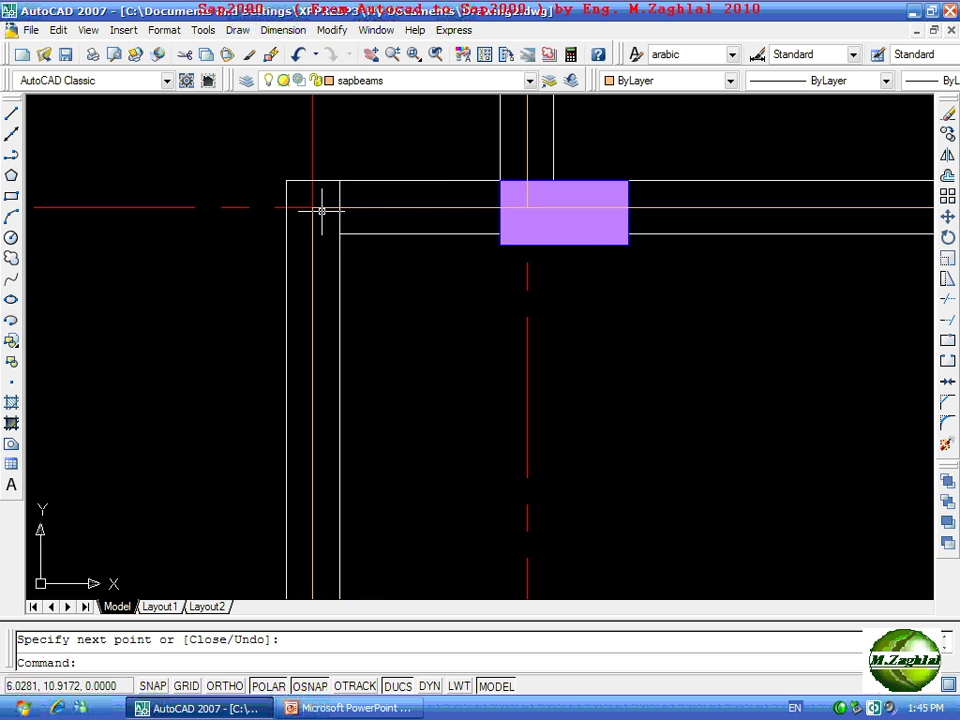
pyautogui.scroll(-5, 317, 218)
pyautogui.moveTo(386, 220); pyautogui.dragTo(395, 415, button='middle')
pyautogui.moveTo(435, 285)
pyautogui.mouseDown(button='middle')
pyautogui.moveTo(369, 456)
pyautogui.moveTo(360, 431)
pyautogui.moveTo(361, 293)
pyautogui.moveTo(380, 262)
pyautogui.mouseUp(button='middle')
pyautogui.click(368, 80)
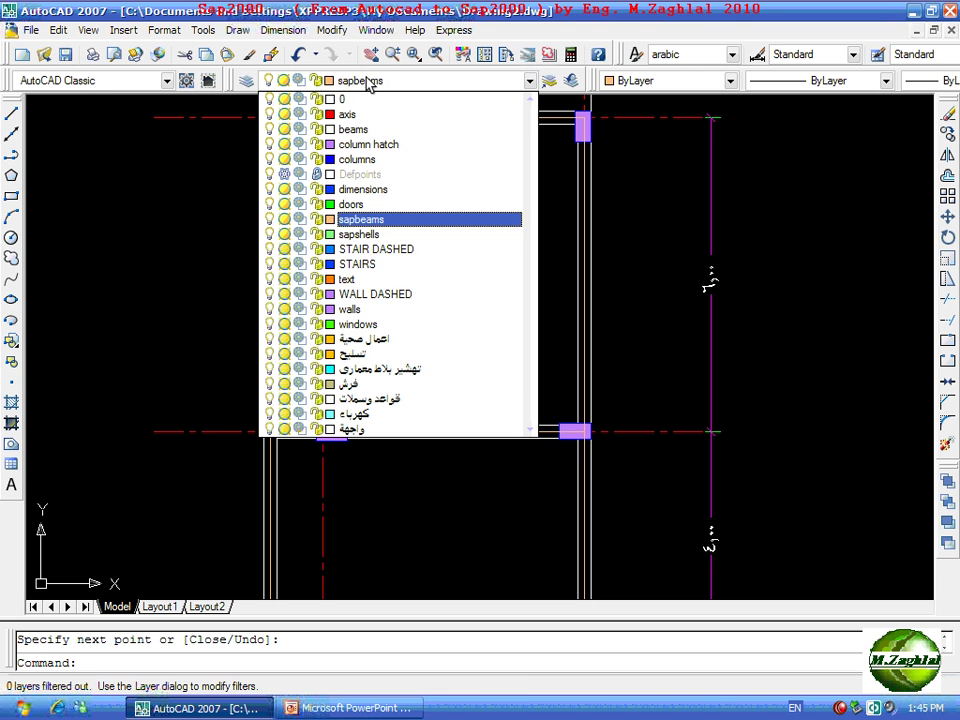
pyautogui.click(376, 238)
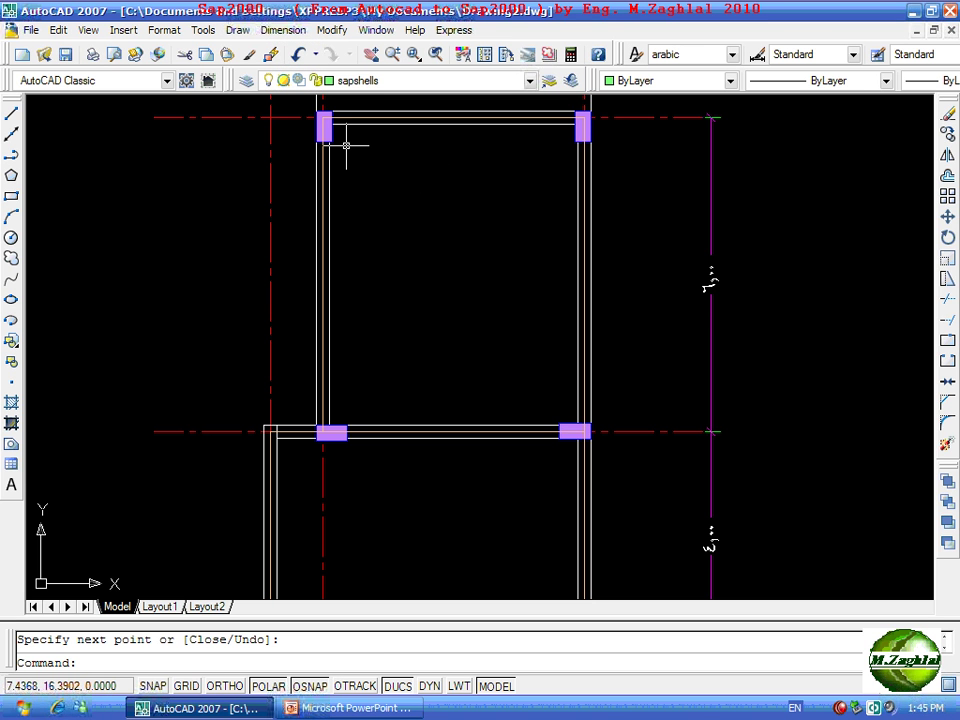
pyautogui.click(239, 30)
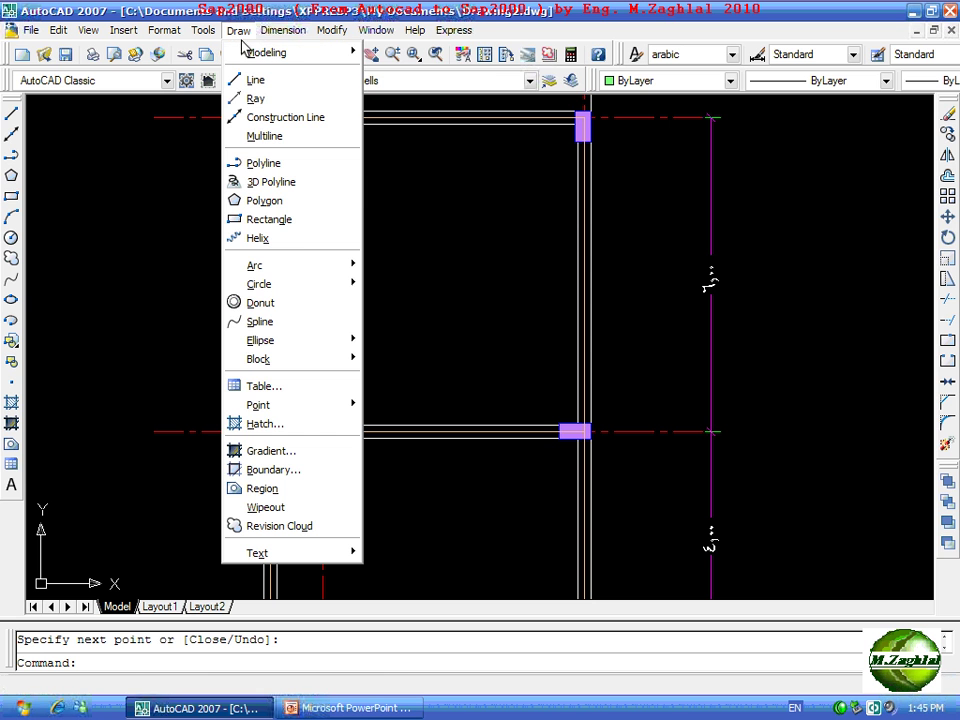
pyautogui.moveTo(266, 52)
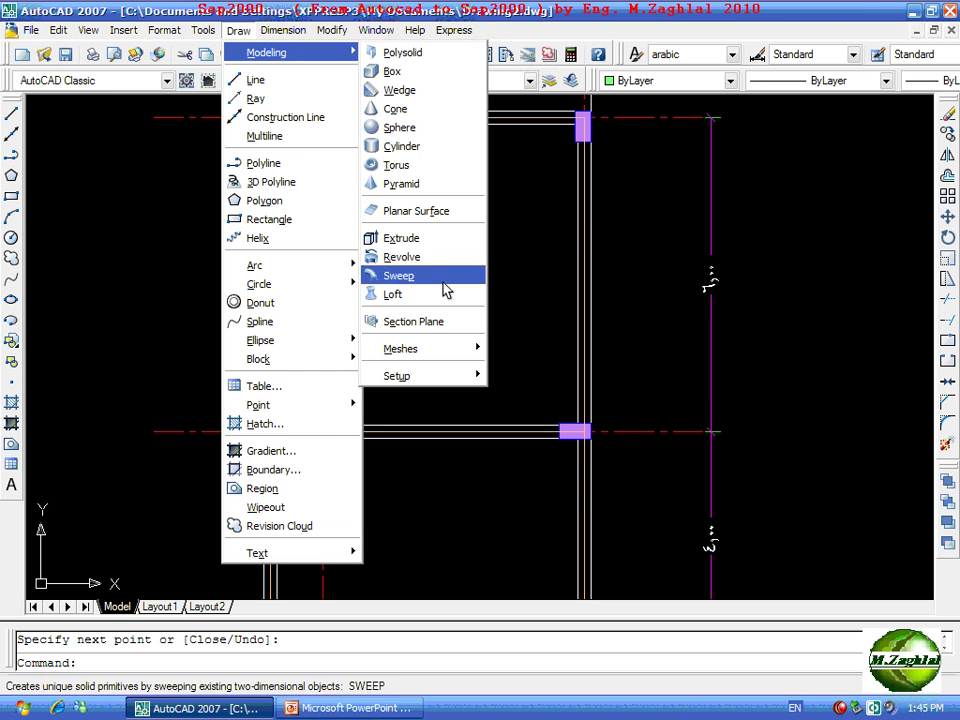
pyautogui.moveTo(410, 348)
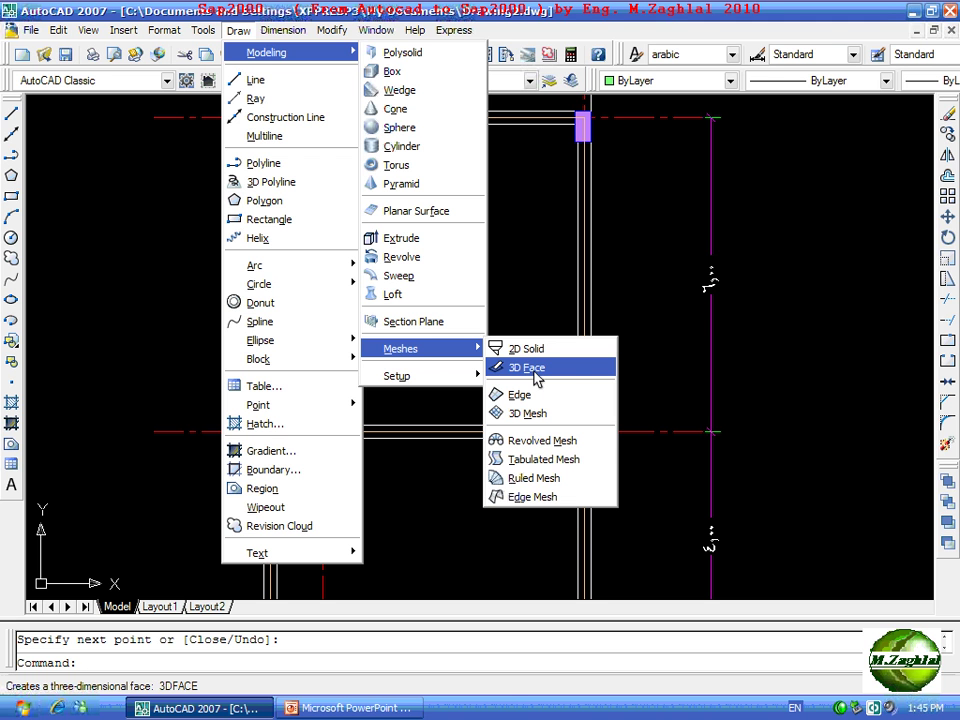
# Draw a 3D face over the 5.00 lower bay between its four column corners.
pyautogui.click(534, 370)
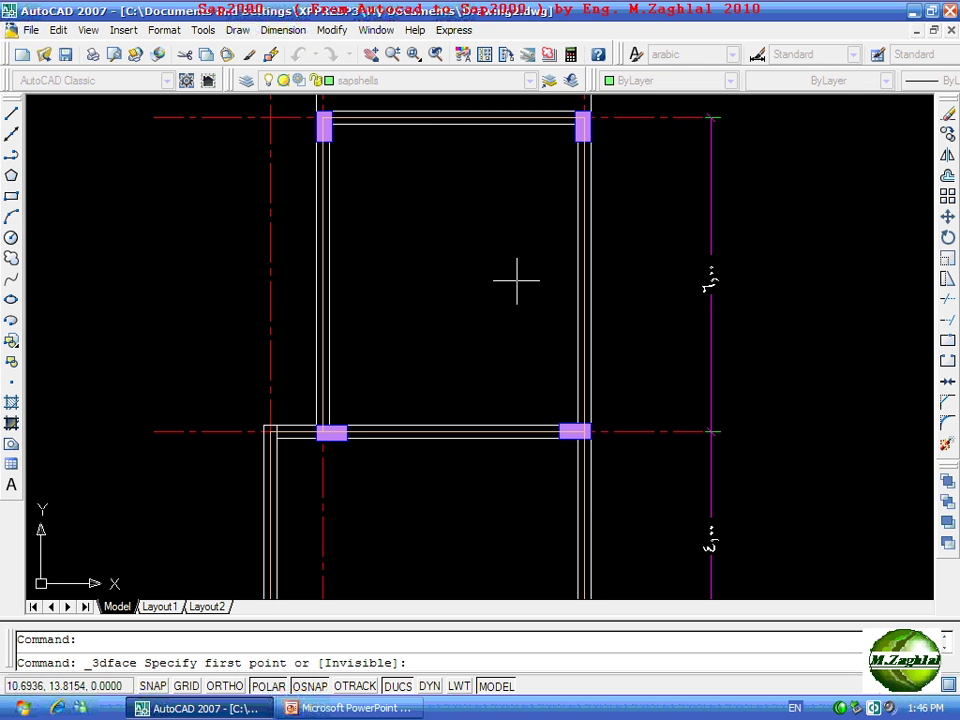
pyautogui.moveTo(516, 276); pyautogui.dragTo(504, 212, button='middle')
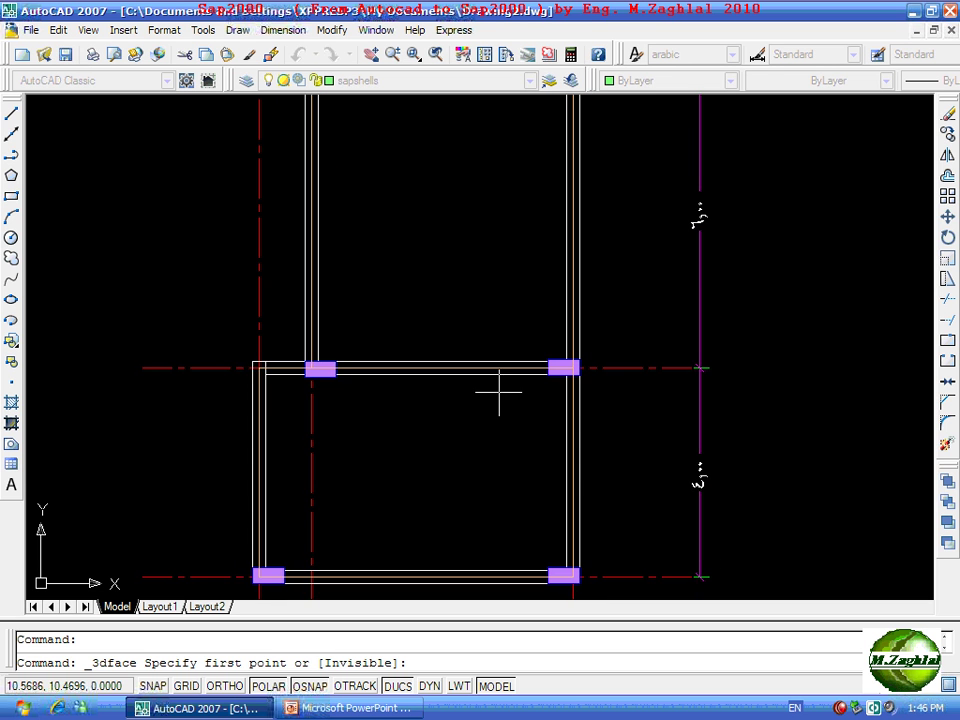
pyautogui.moveTo(498, 393); pyautogui.dragTo(512, 273, button='middle')
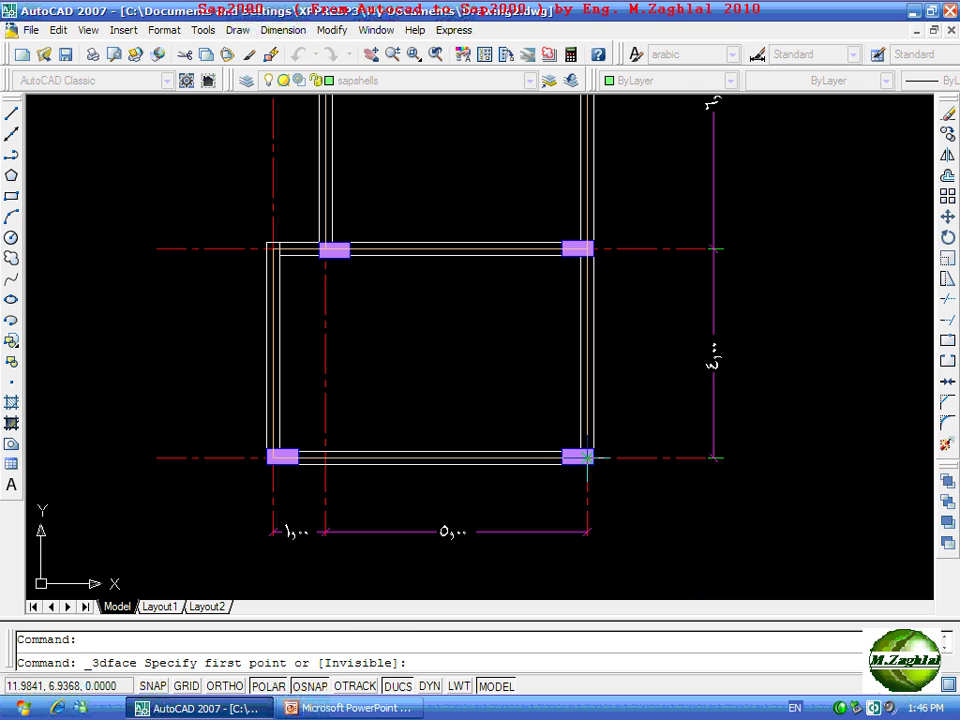
pyautogui.click(587, 457)
pyautogui.scroll(2, 585, 457)
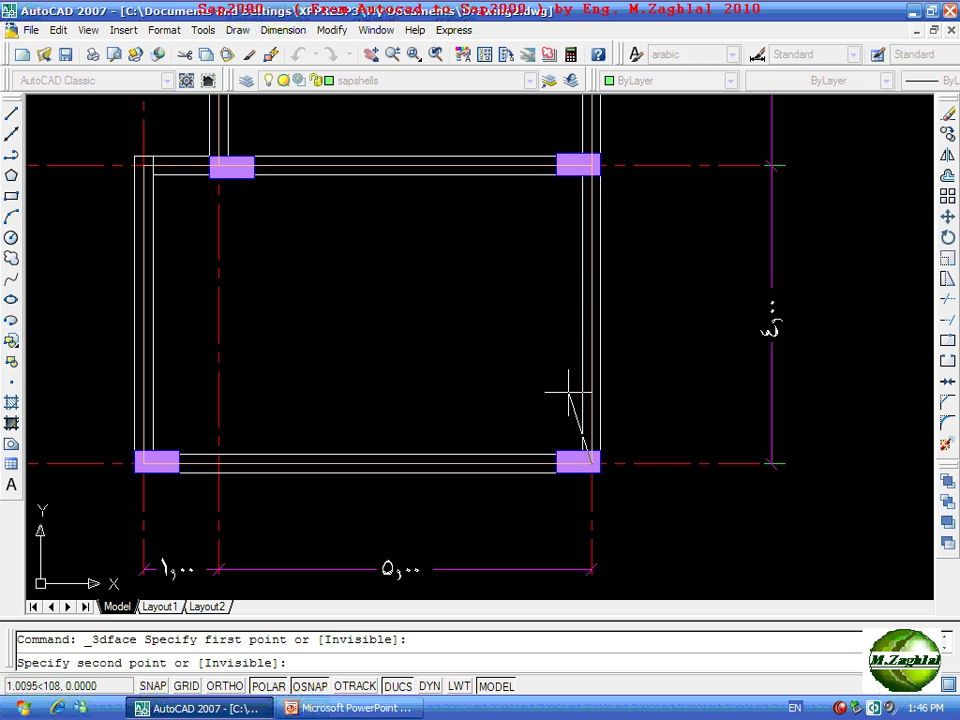
pyautogui.click(586, 163)
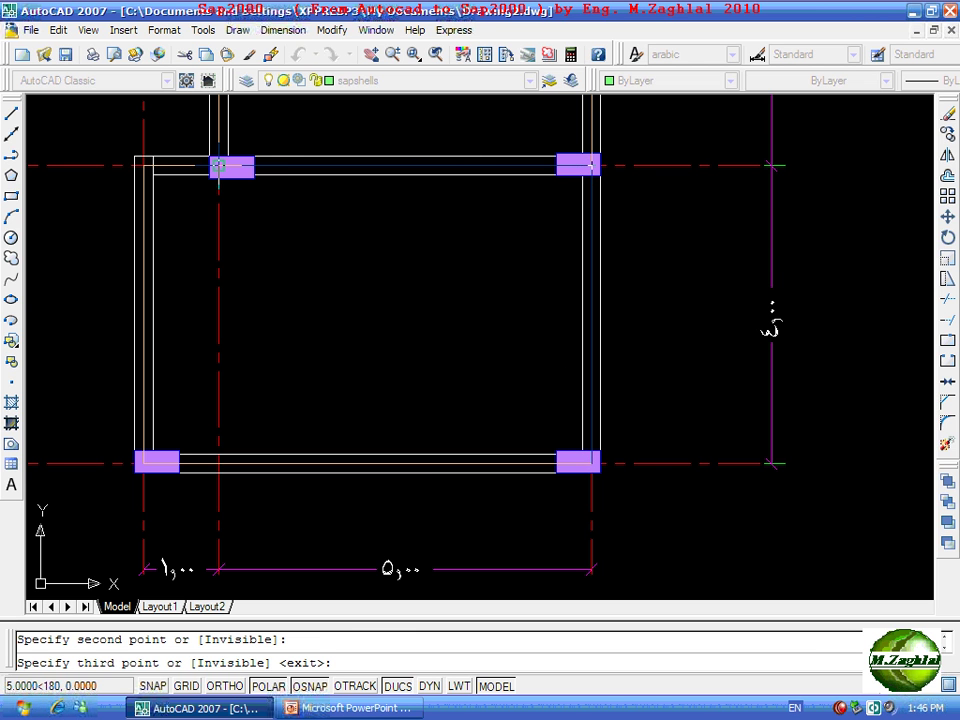
pyautogui.click(218, 165)
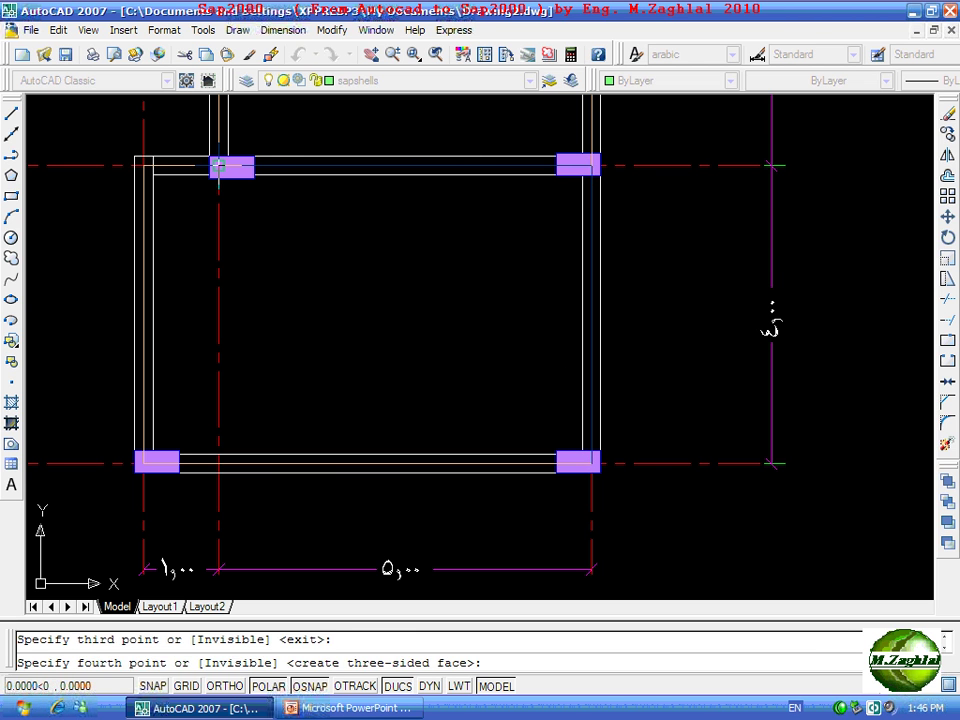
pyautogui.click(218, 462)
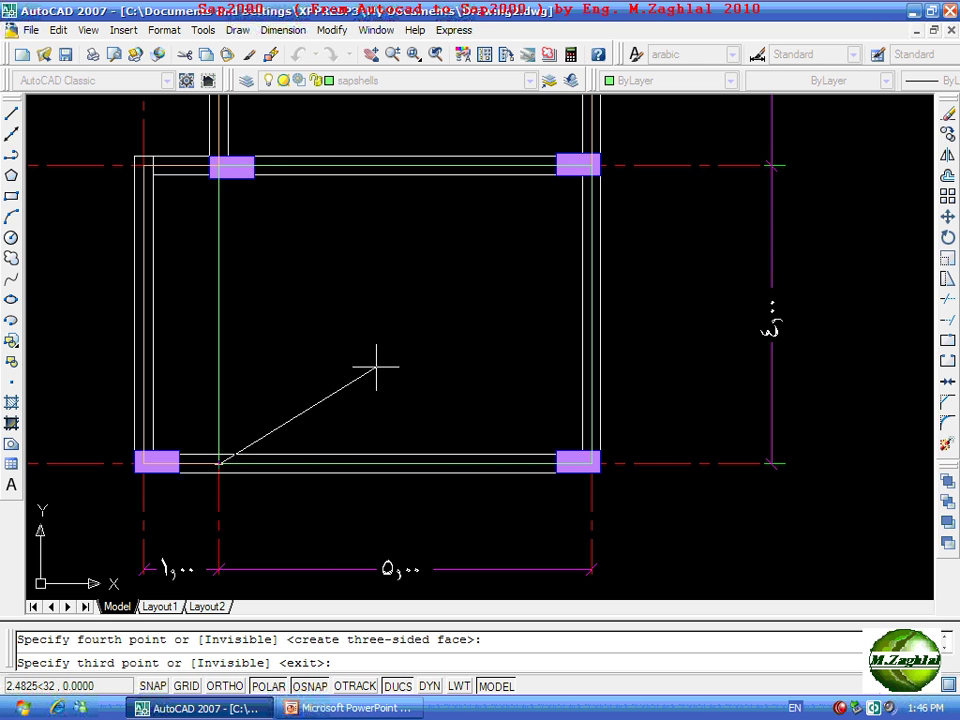
pyautogui.press('Return')
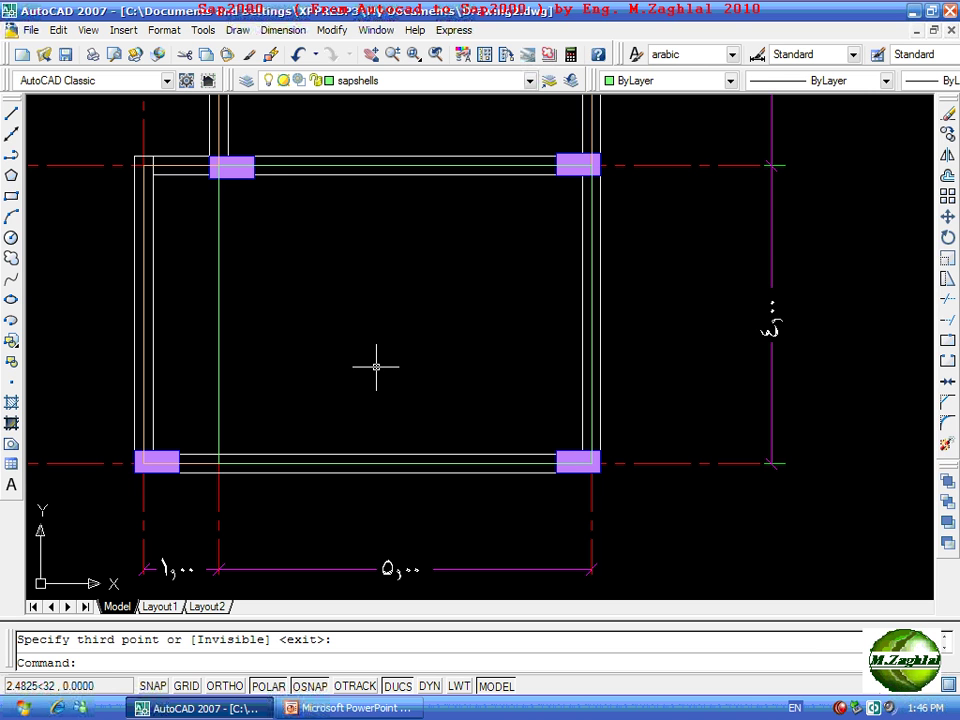
# Add a second 3D face over the 1.00 left side strip.
pyautogui.press('Return')
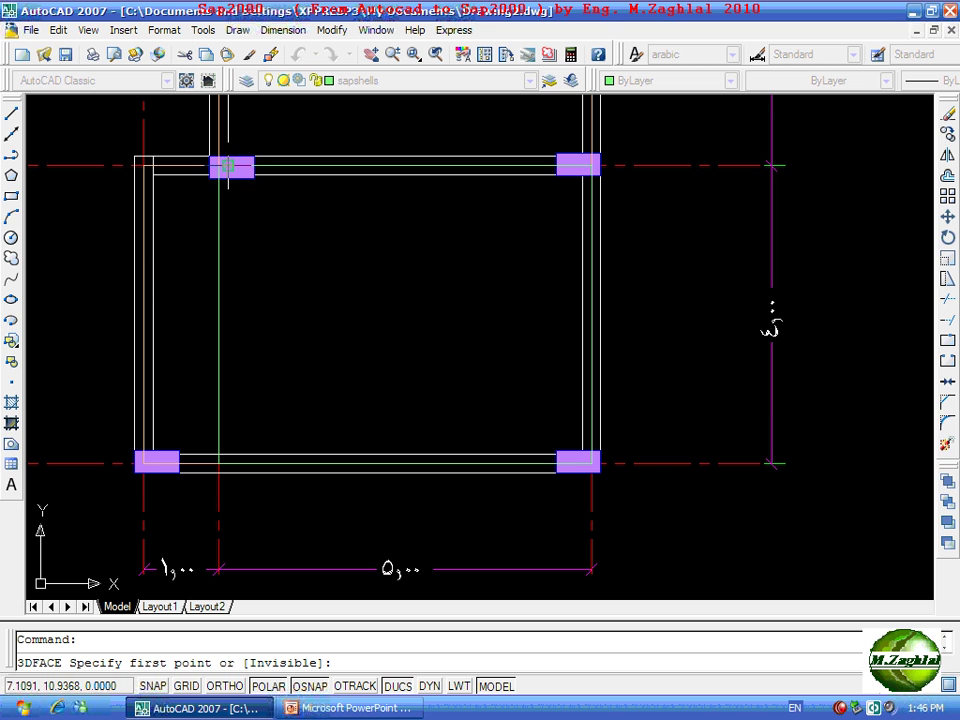
pyautogui.scroll(2, 222, 166)
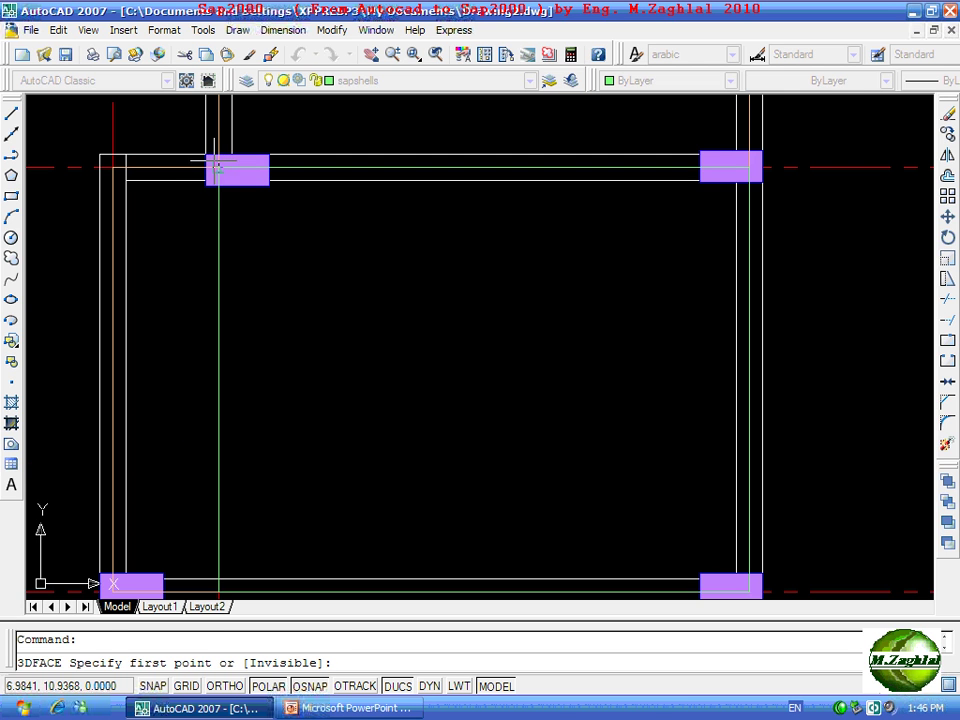
pyautogui.click(217, 168)
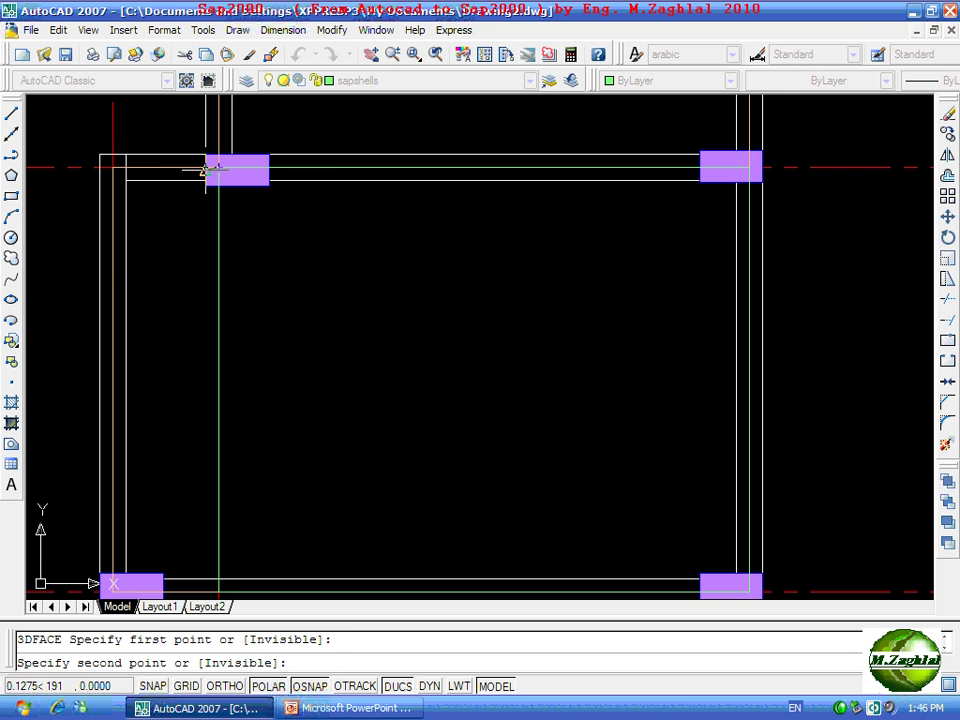
pyautogui.click(112, 166)
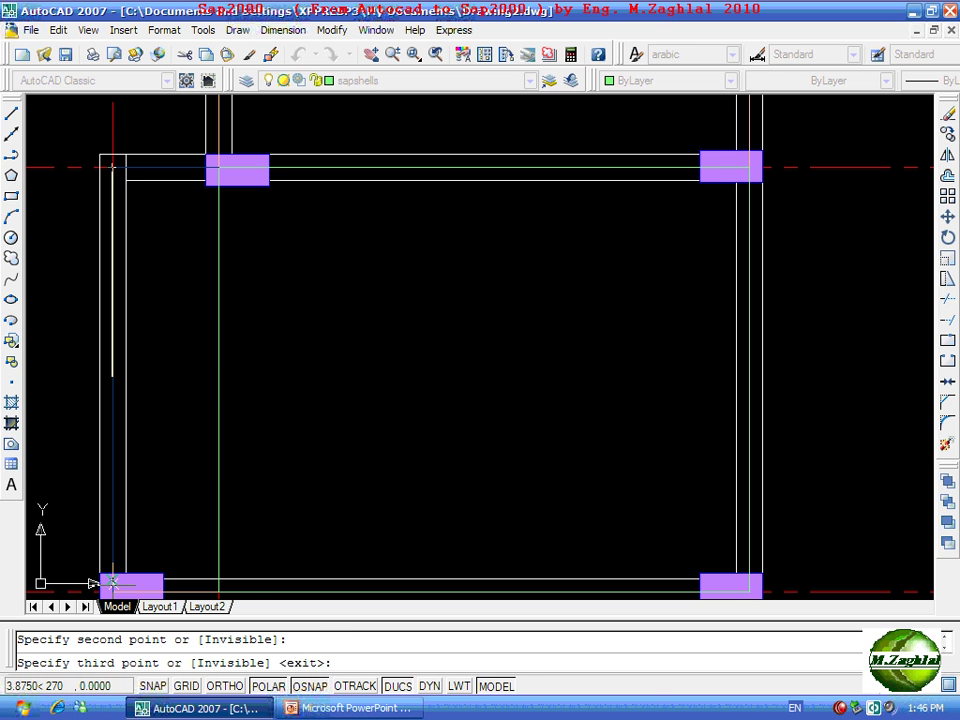
pyautogui.click(113, 583)
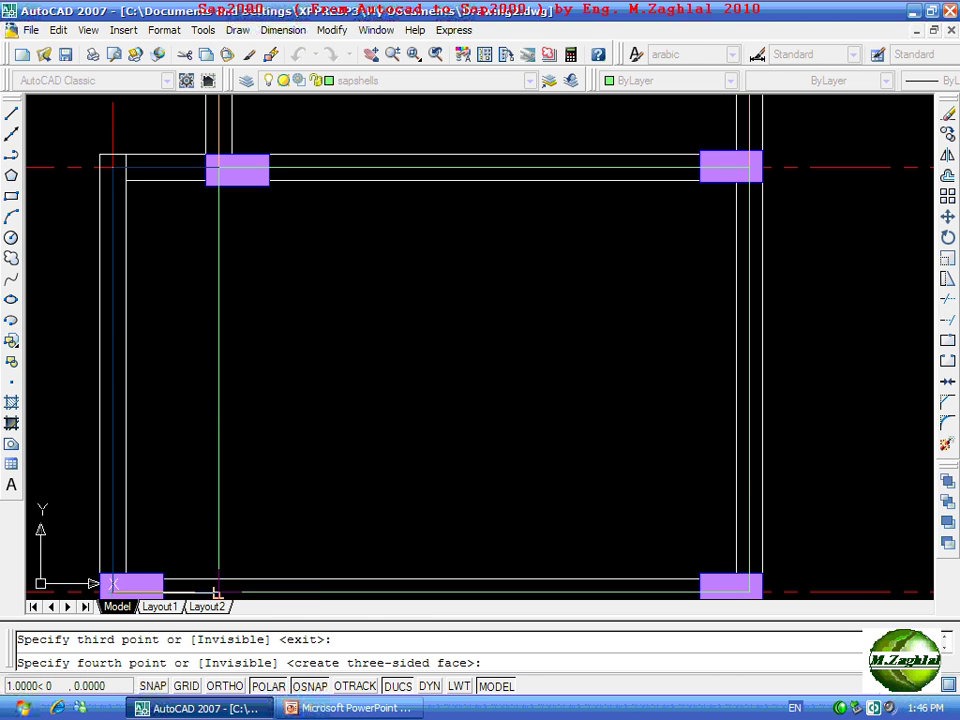
pyautogui.click(218, 581)
pyautogui.press('Return')
pyautogui.scroll(-3, 304, 315)
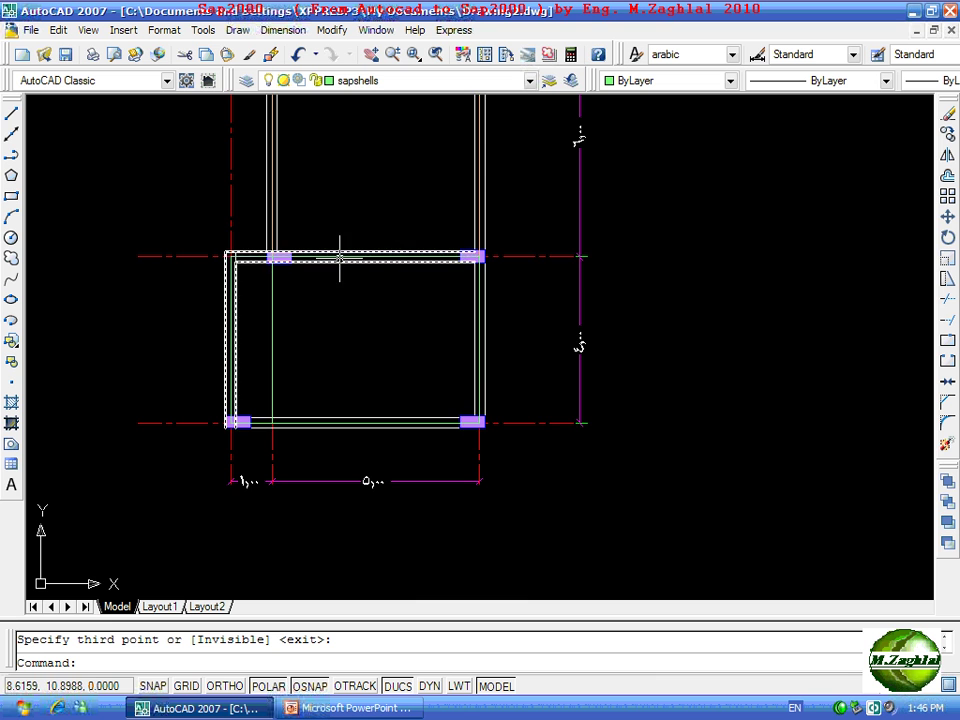
pyautogui.moveTo(336, 243)
pyautogui.mouseDown(button='middle')
pyautogui.moveTo(375, 354)
pyautogui.moveTo(409, 366)
pyautogui.mouseUp(button='middle')
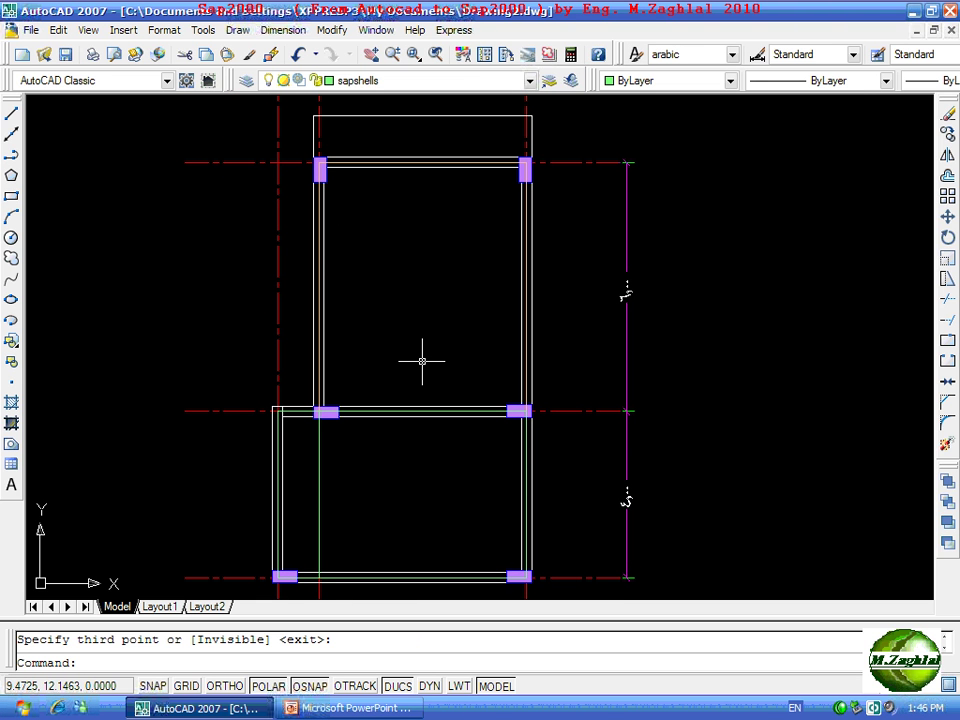
# Apply the Realistic visual style so the lower slab shows shaded green.
pyautogui.click(320, 387)
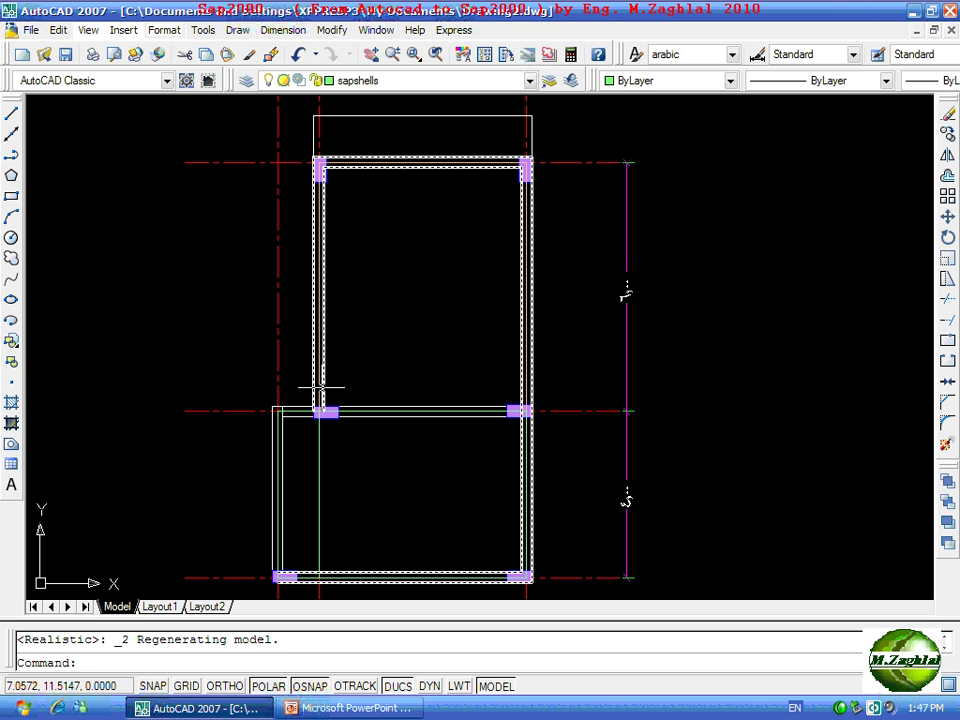
pyautogui.press('Escape')
pyautogui.click(88, 30)
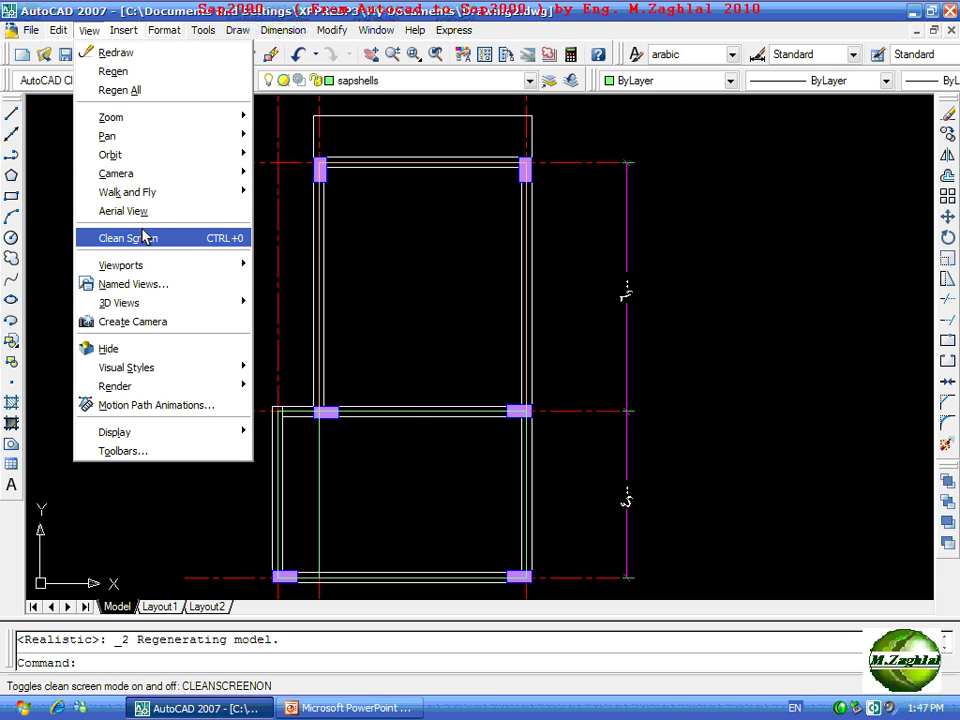
pyautogui.moveTo(126, 367)
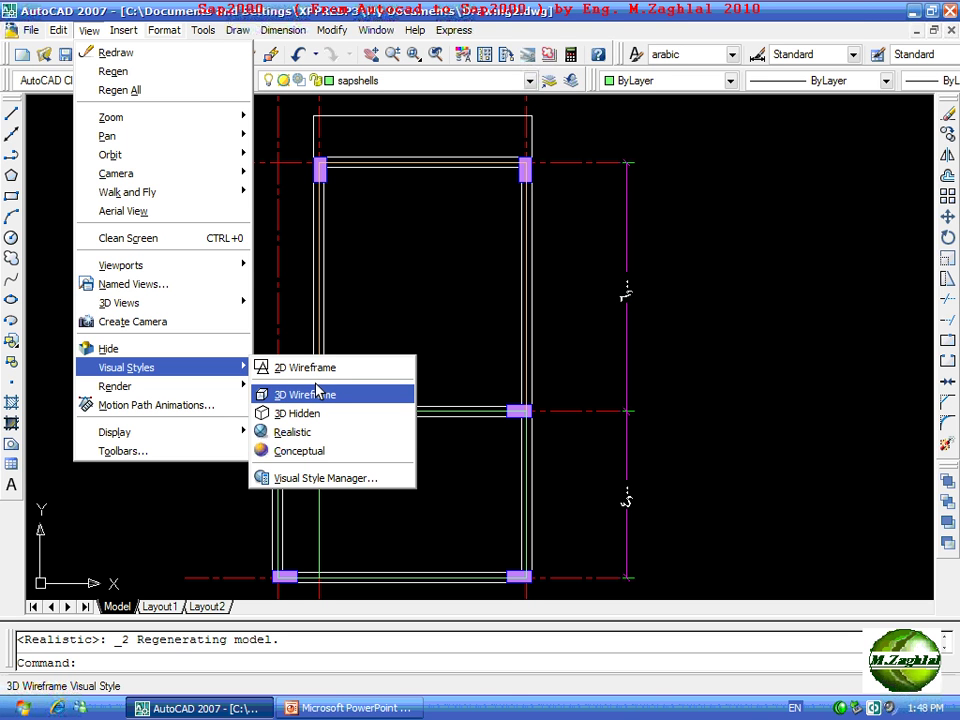
pyautogui.click(306, 432)
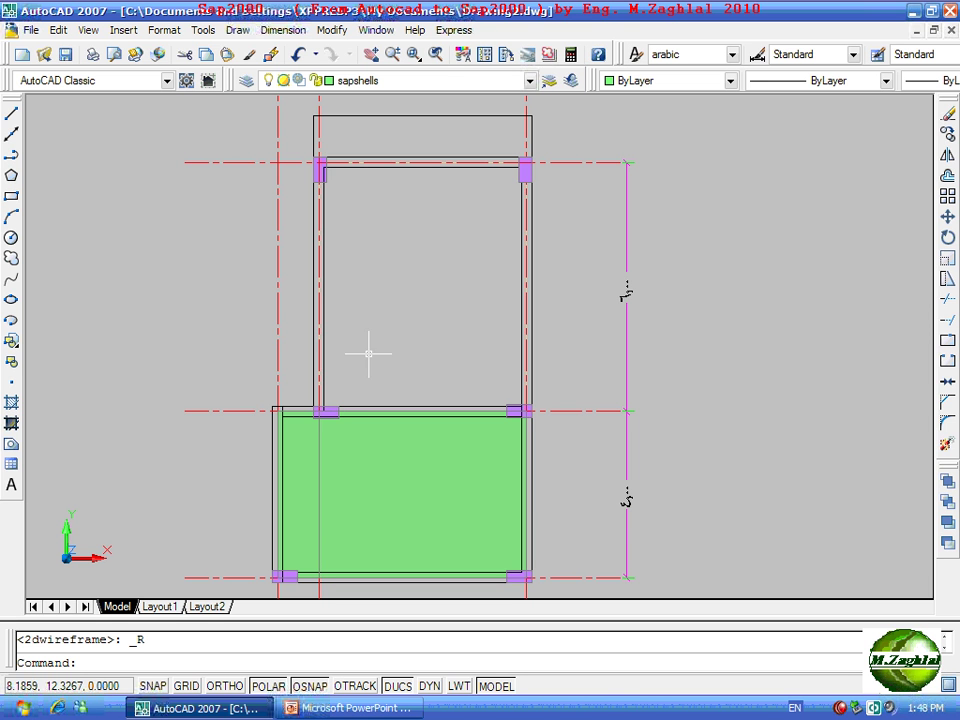
pyautogui.click(238, 31)
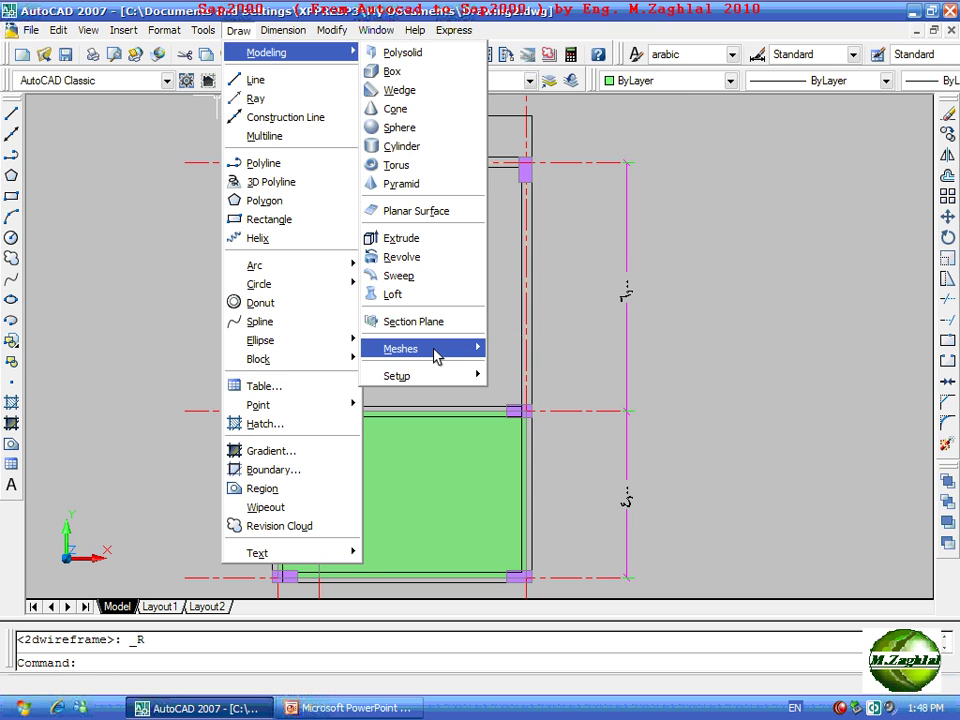
pyautogui.moveTo(420, 348)
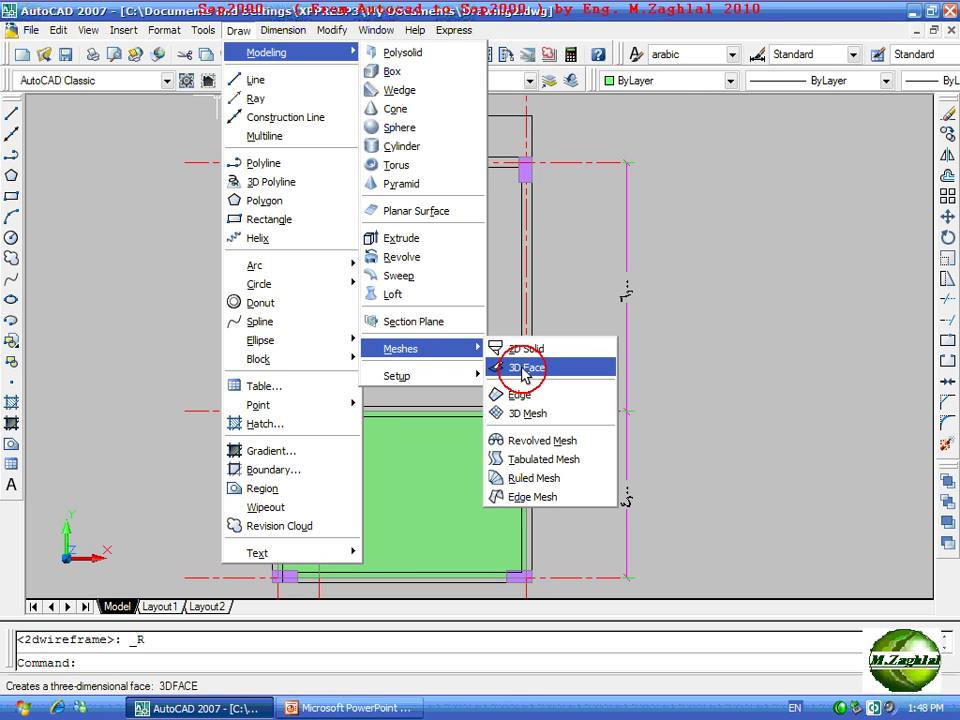
# Draw a 3D face over the top strip above the upper beam.
pyautogui.click(527, 368)
pyautogui.scroll(2, 506, 171)
pyautogui.scroll(1, 506, 171)
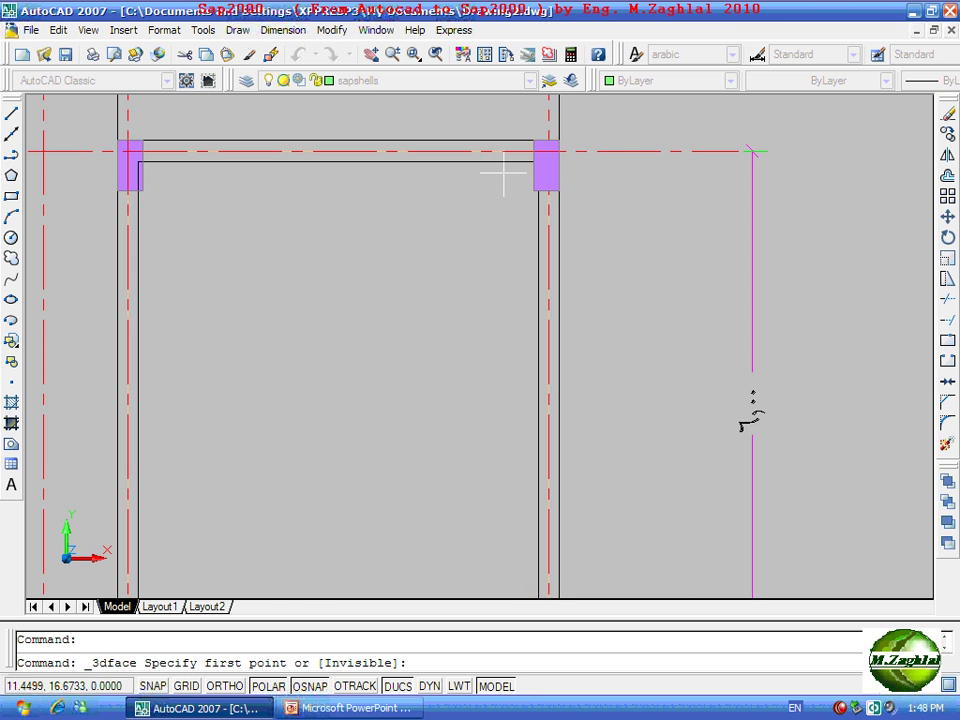
pyautogui.click(548, 151)
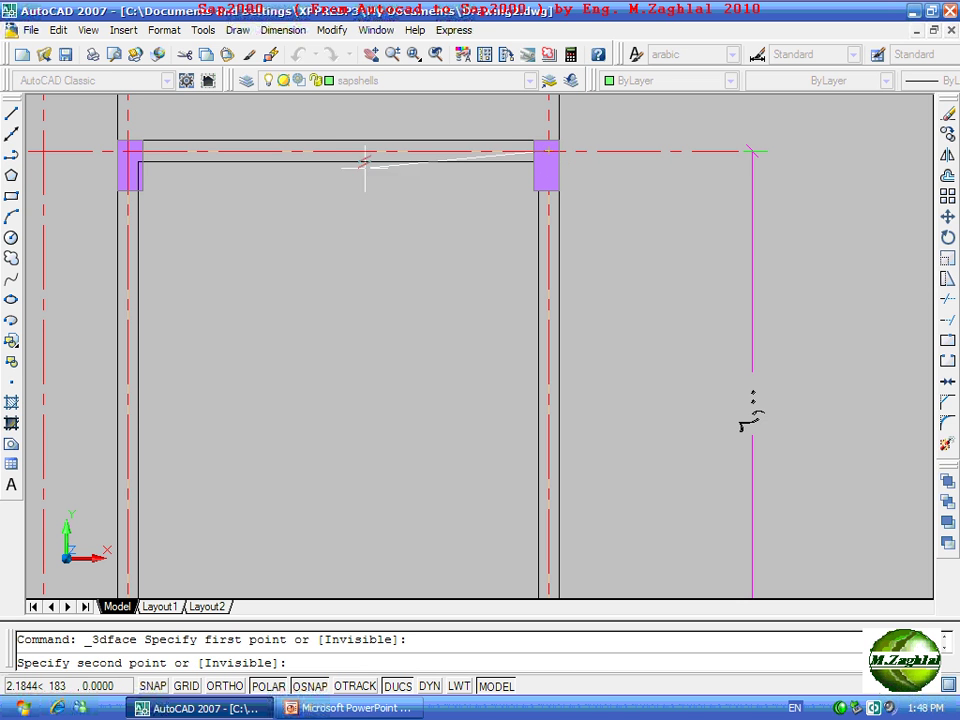
pyautogui.click(128, 151)
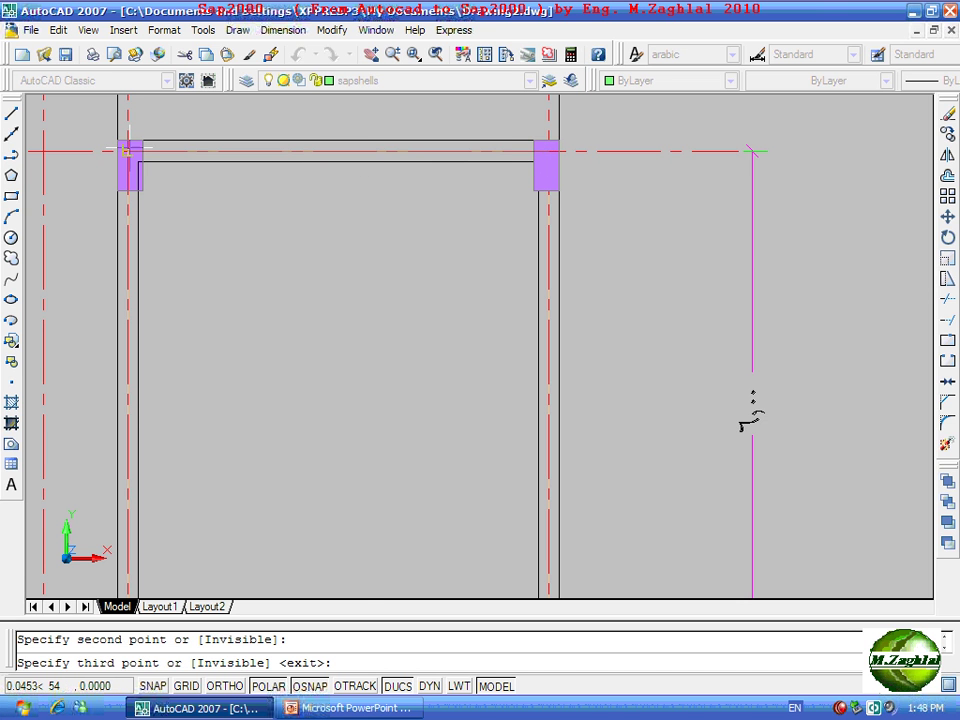
pyautogui.scroll(-3, 128, 151)
pyautogui.scroll(4, 130, 408)
pyautogui.scroll(1, 130, 408)
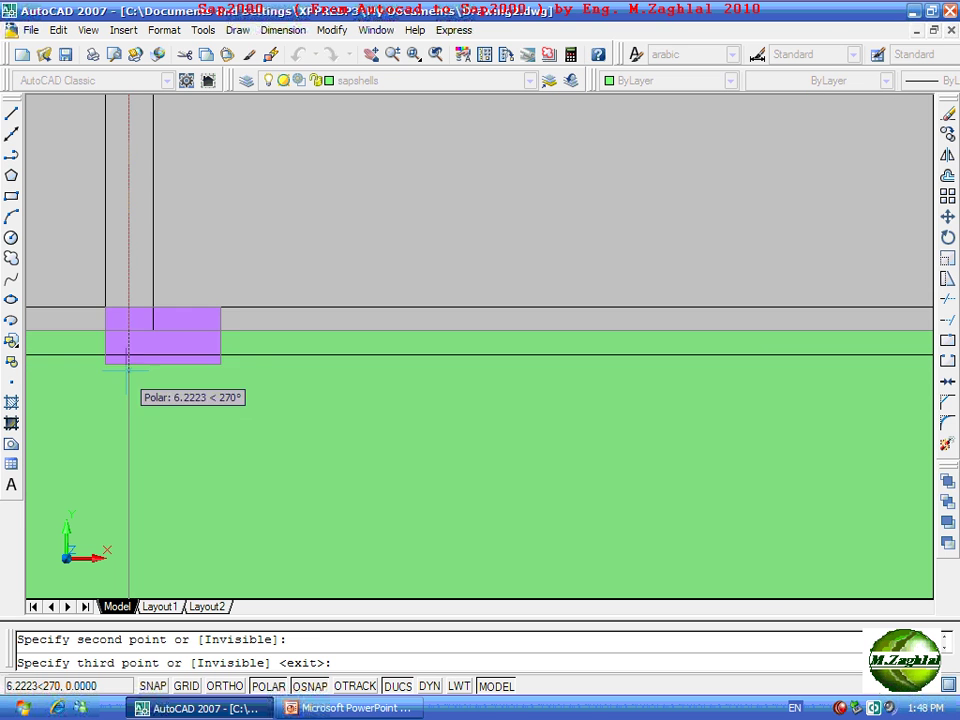
pyautogui.click(124, 330)
pyautogui.scroll(-4, 108, 342)
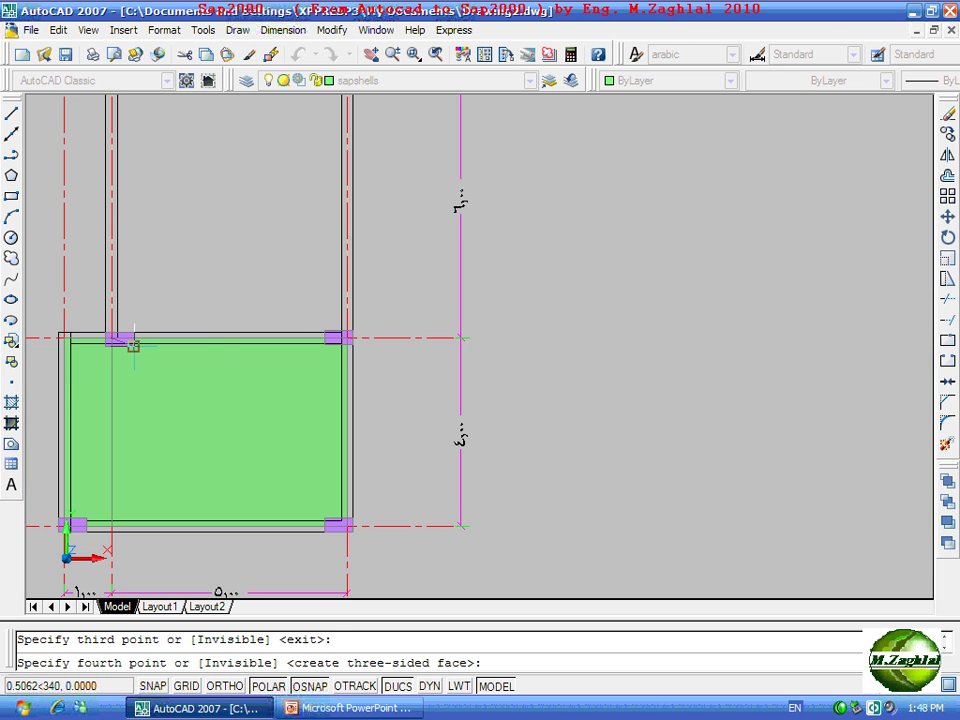
pyautogui.scroll(3, 340, 340)
pyautogui.scroll(2, 340, 344)
pyautogui.click(340, 347)
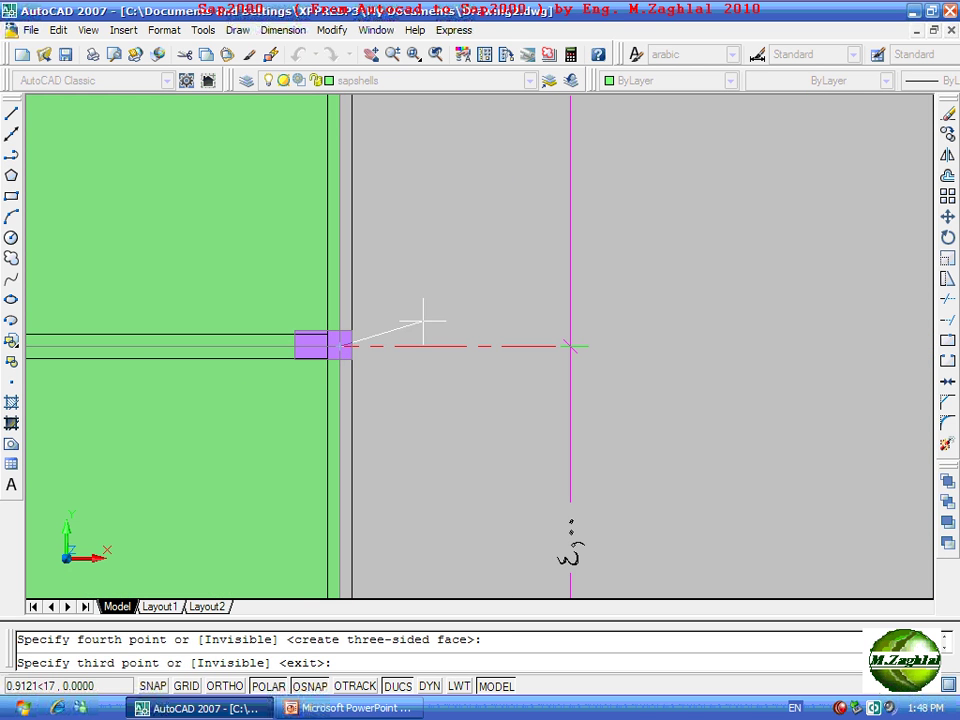
pyautogui.press('Return')
pyautogui.scroll(-4, 570, 300)
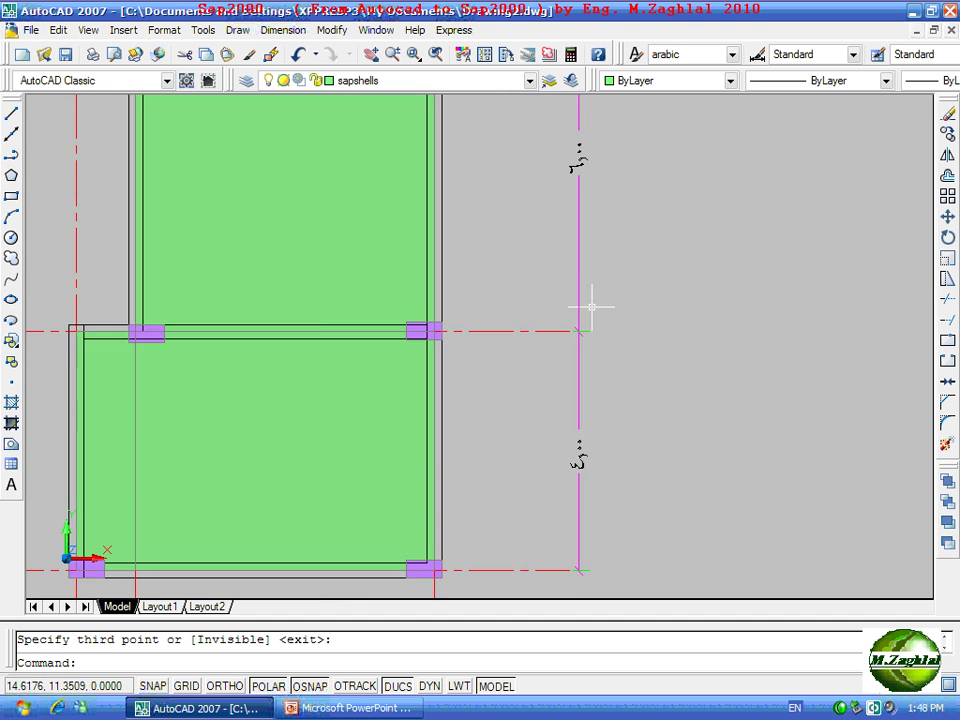
pyautogui.scroll(-2, 589, 304)
pyautogui.moveTo(392, 216); pyautogui.dragTo(437, 379, button='middle')
pyautogui.scroll(2, 430, 330)
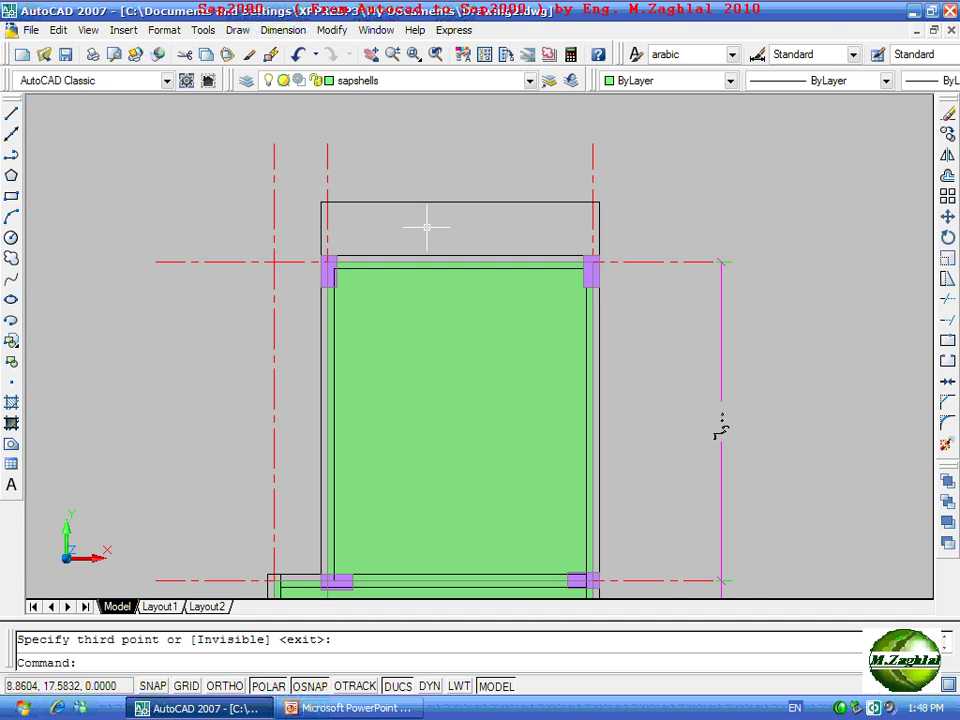
pyautogui.scroll(3, 428, 225)
# Add another 3D face between the column edge and the strip's top edge.
pyautogui.rightClick(428, 225)
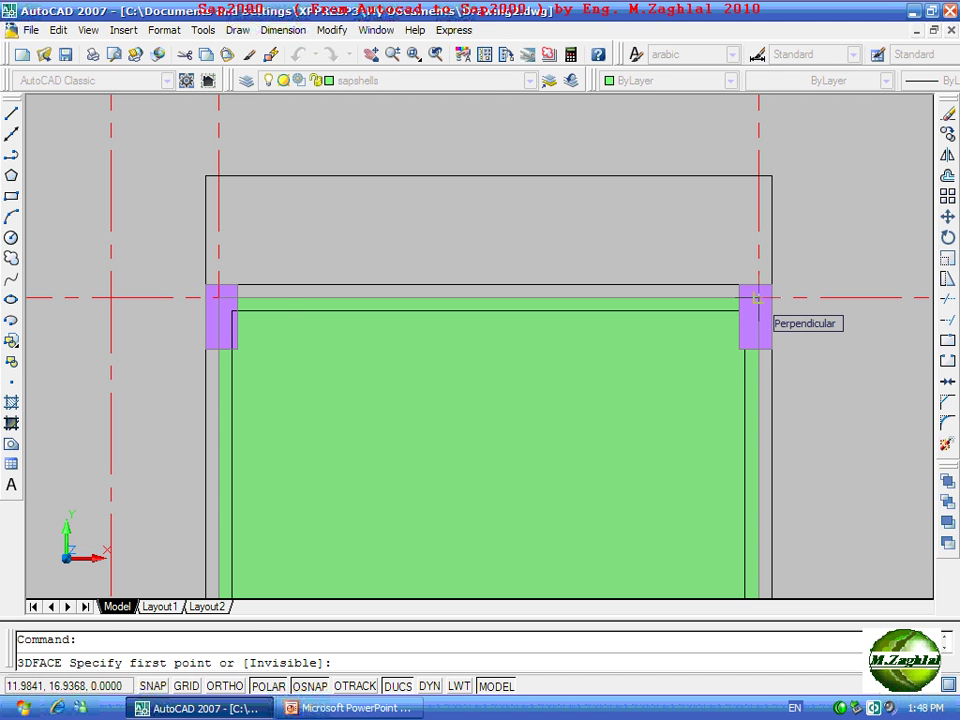
pyautogui.click(757, 298)
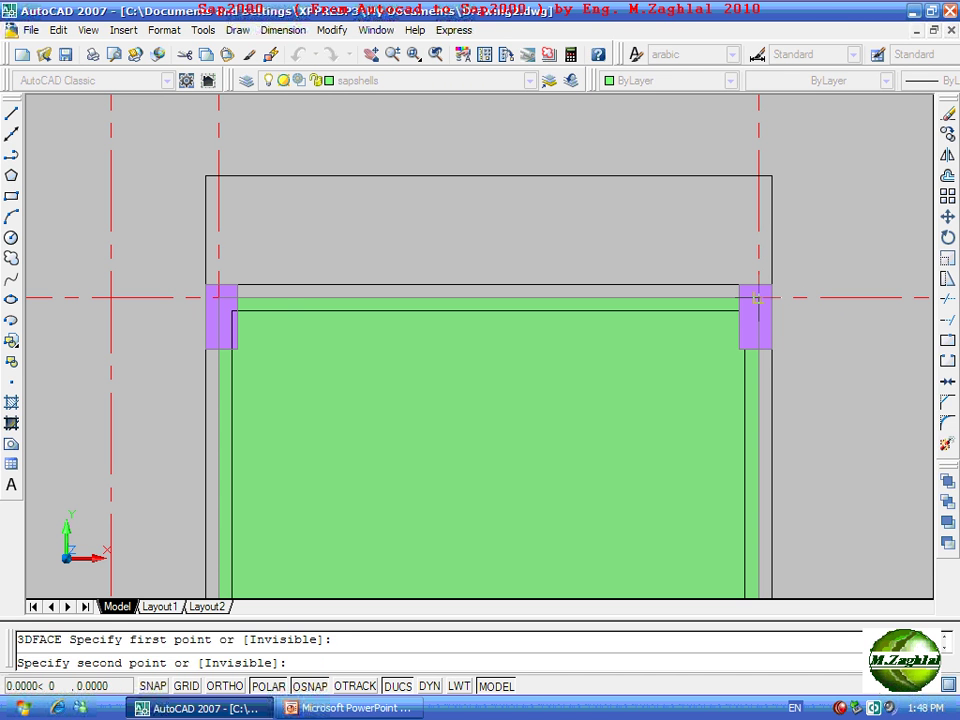
pyautogui.click(758, 176)
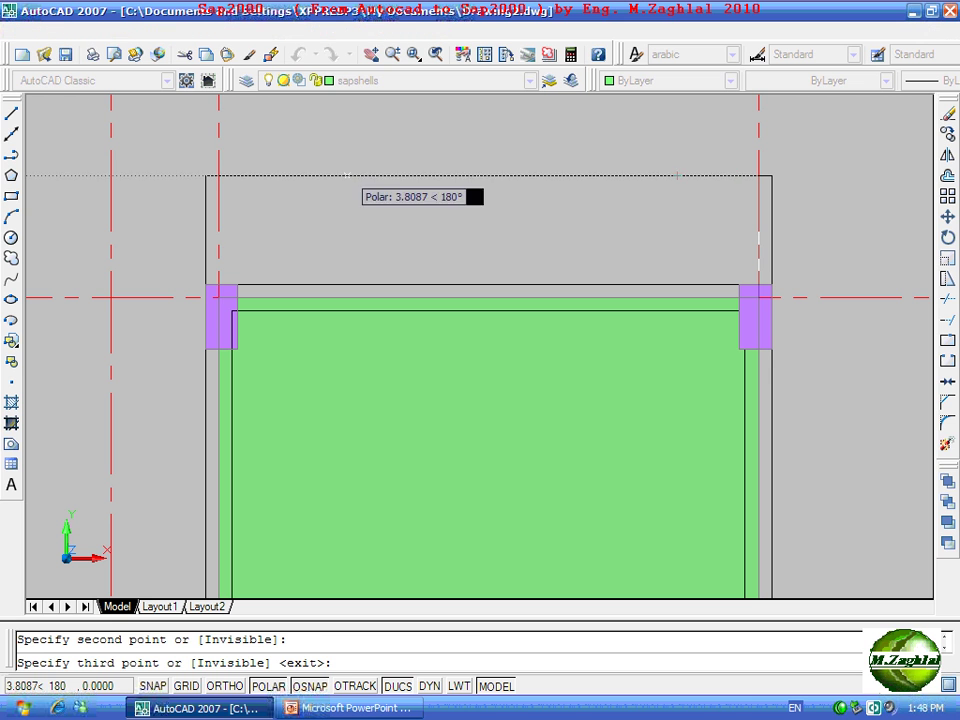
pyautogui.click(219, 176)
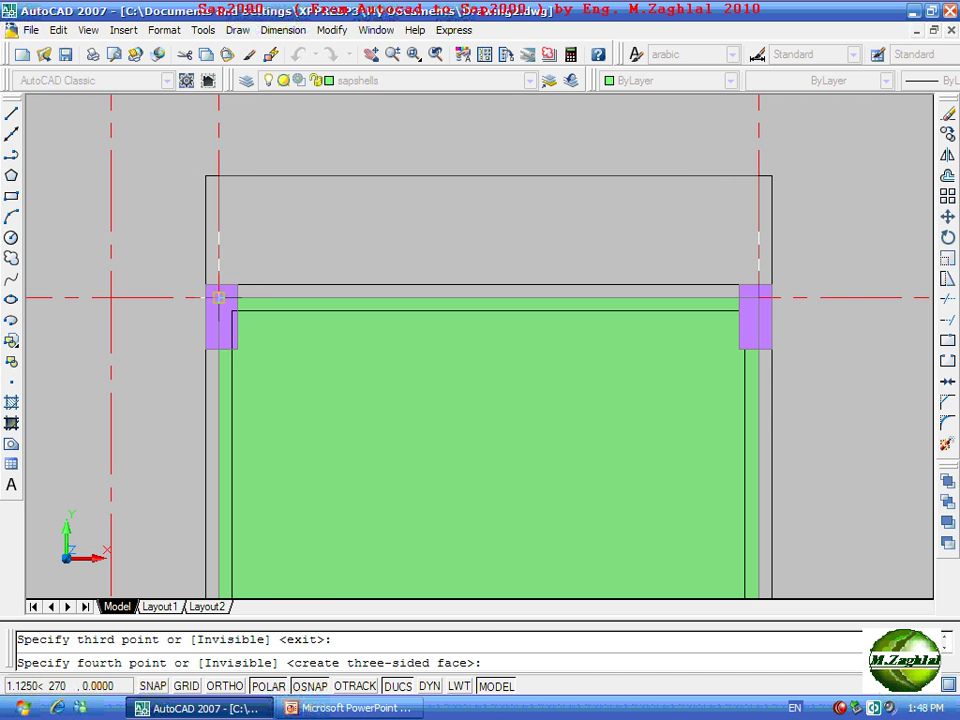
pyautogui.click(237, 284)
pyautogui.press('Return')
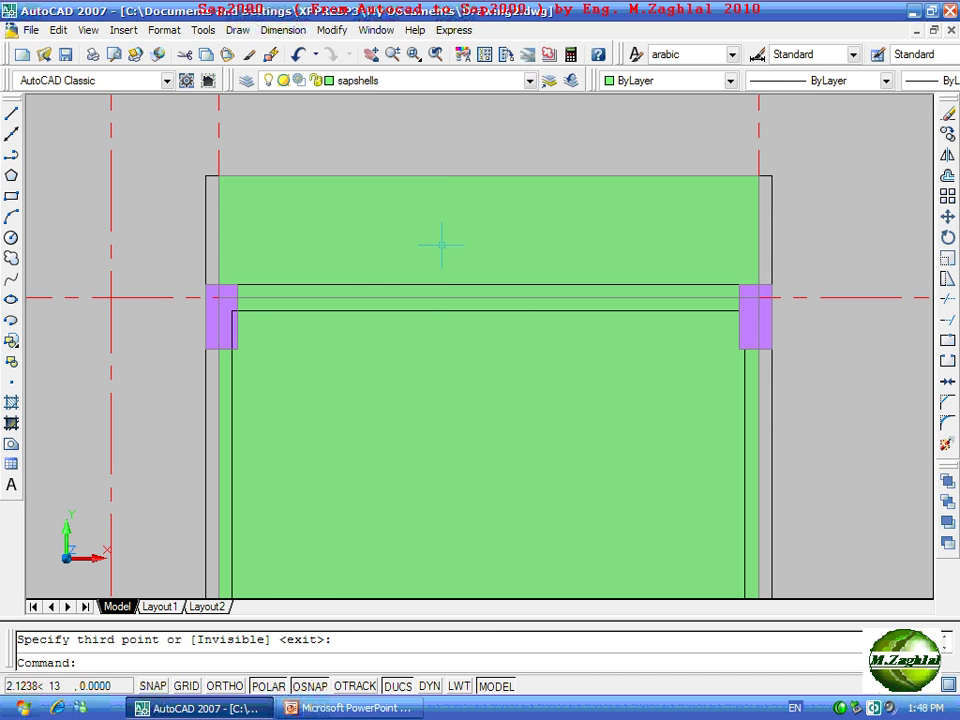
pyautogui.scroll(-4, 293, 182)
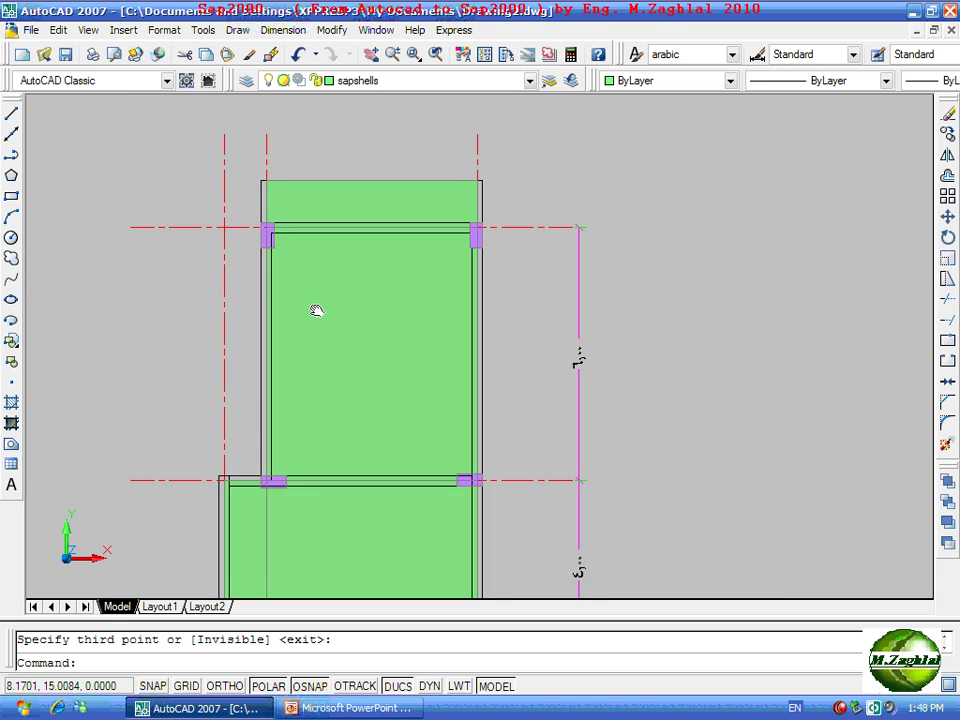
pyautogui.moveTo(316, 311)
pyautogui.mouseDown(button='middle')
pyautogui.moveTo(345, 206)
pyautogui.moveTo(370, 231)
pyautogui.mouseUp(button='middle')
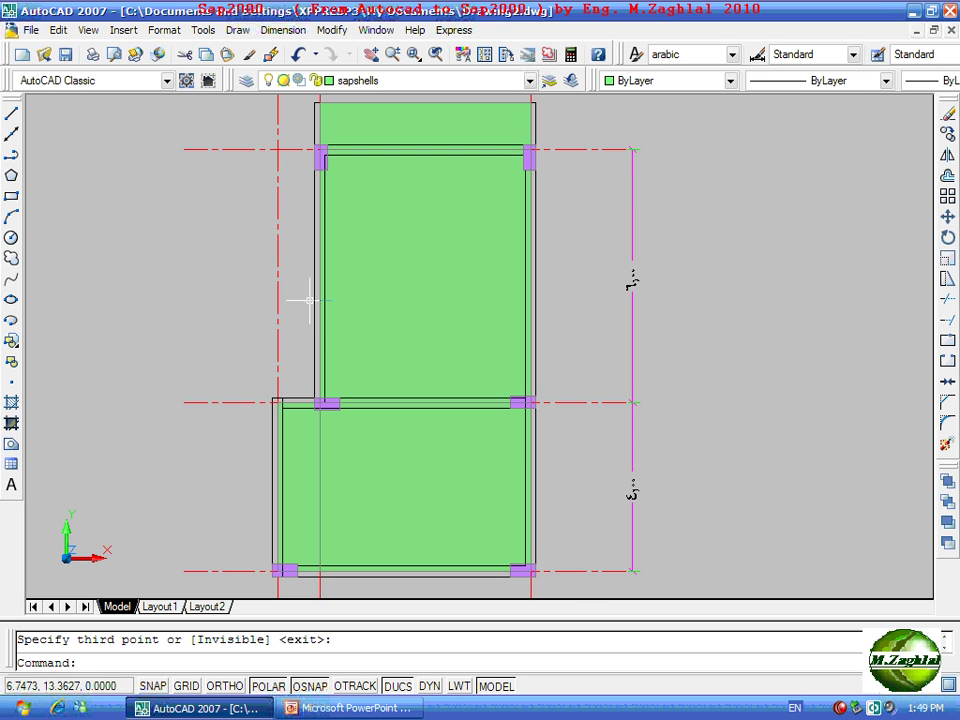
pyautogui.moveTo(310, 300); pyautogui.dragTo(414, 281, button='middle')
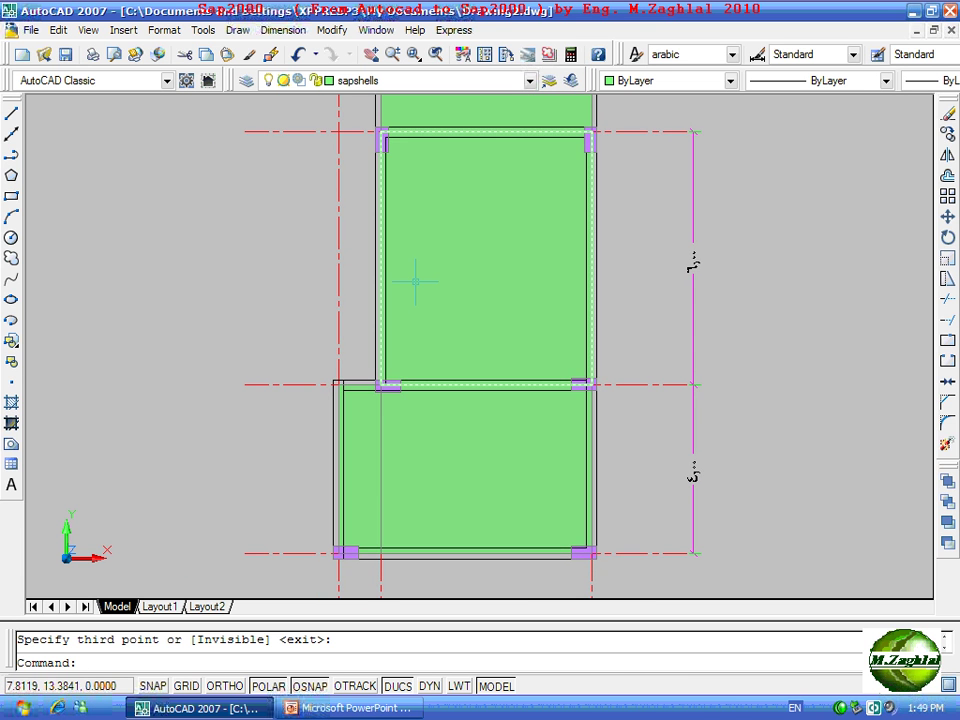
pyautogui.scroll(-2, 366, 306)
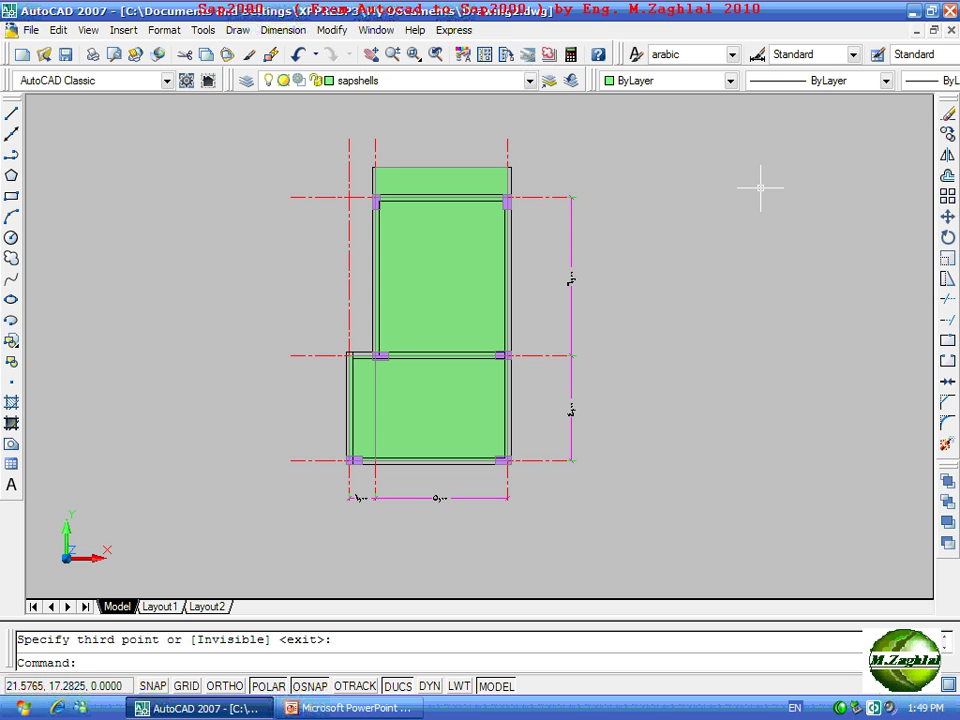
# Window-select all 34 slab-plan objects for Move with the bottom-left corner as base point.
pyautogui.click(945, 218)
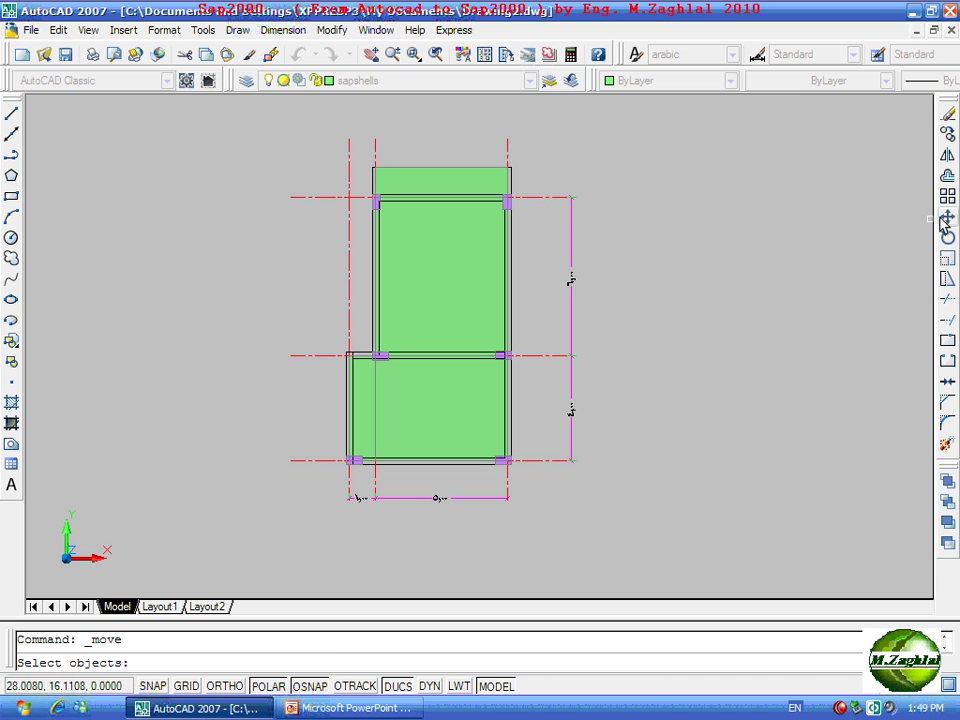
pyautogui.click(632, 127)
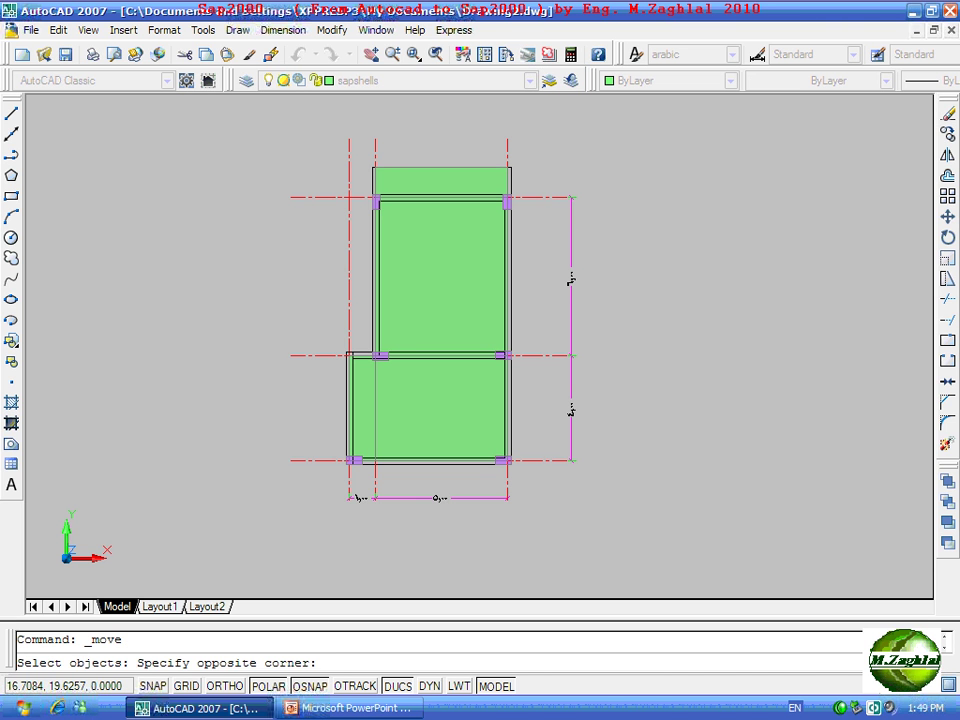
pyautogui.click(262, 500)
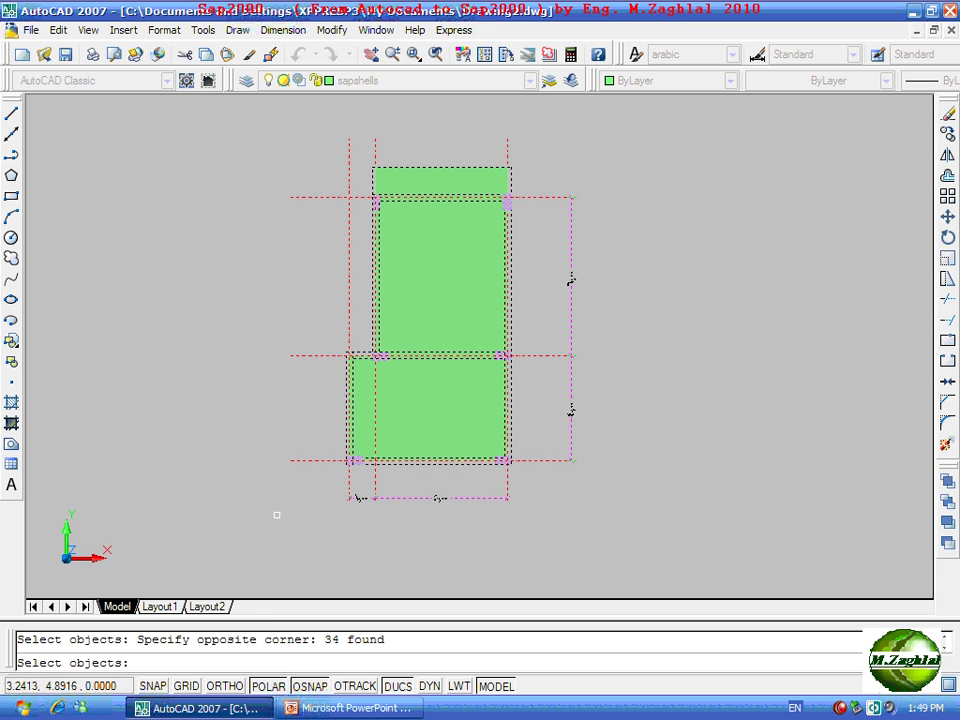
pyautogui.press('Return')
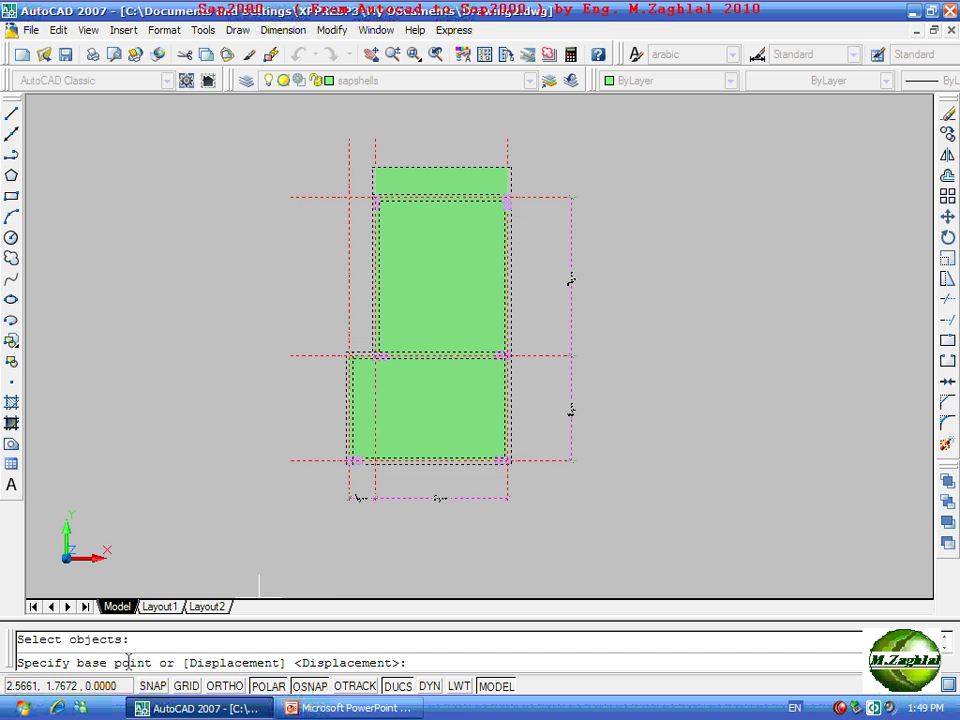
pyautogui.scroll(3, 360, 450)
pyautogui.scroll(3, 320, 490)
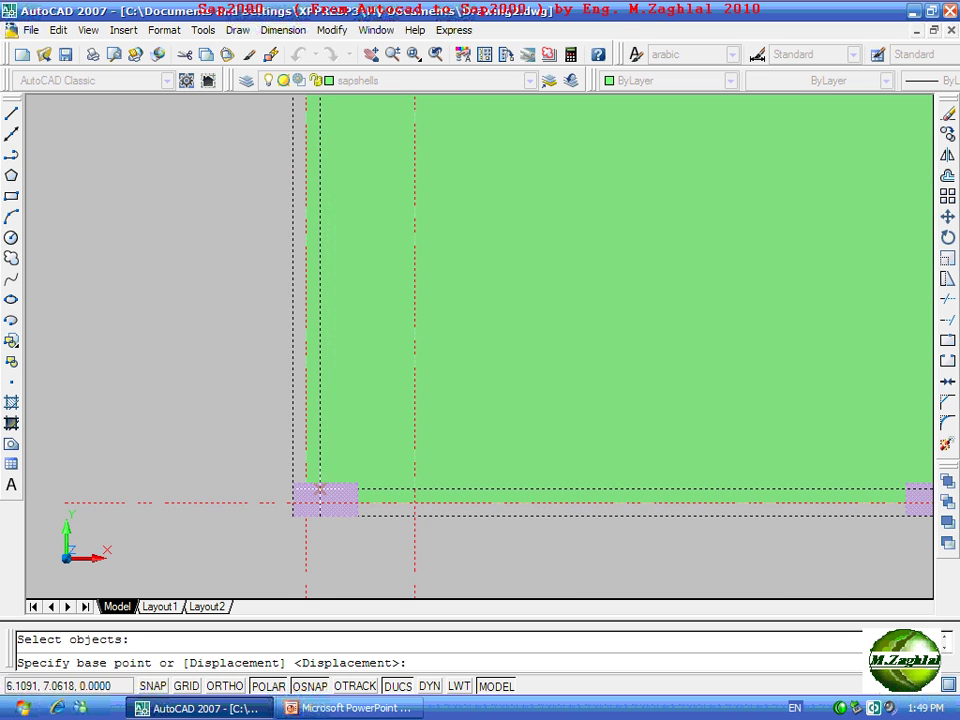
pyautogui.scroll(2, 300, 497)
pyautogui.scroll(3, 302, 496)
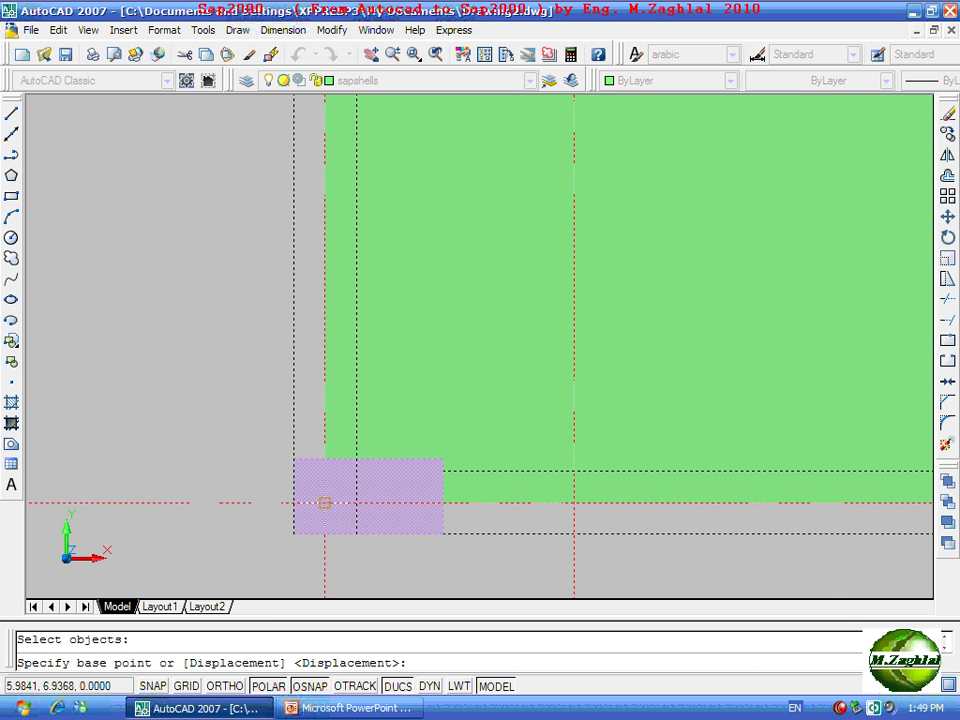
pyautogui.scroll(-2, 324, 502)
pyautogui.scroll(-2, 324, 502)
pyautogui.scroll(2, 324, 502)
pyautogui.click(324, 502)
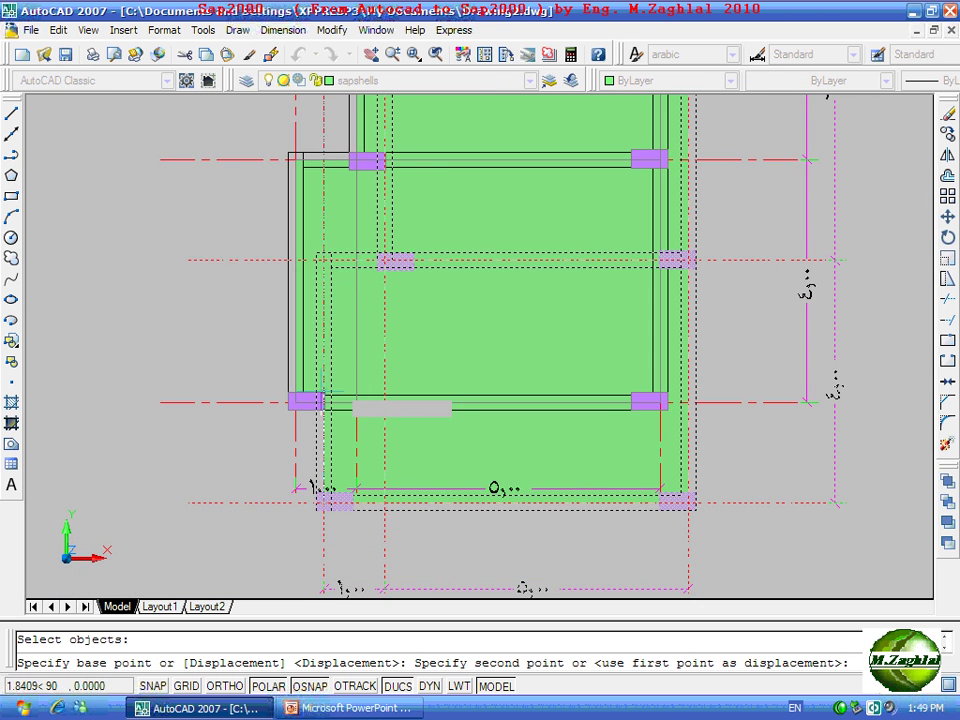
# Place the drawing at destination 0,0 and recentre the slab plan in view.
pyautogui.scroll(-2, 340, 392)
pyautogui.scroll(-1, 268, 500)
pyautogui.scroll(2, 268, 500)
pyautogui.scroll(1, 246, 492)
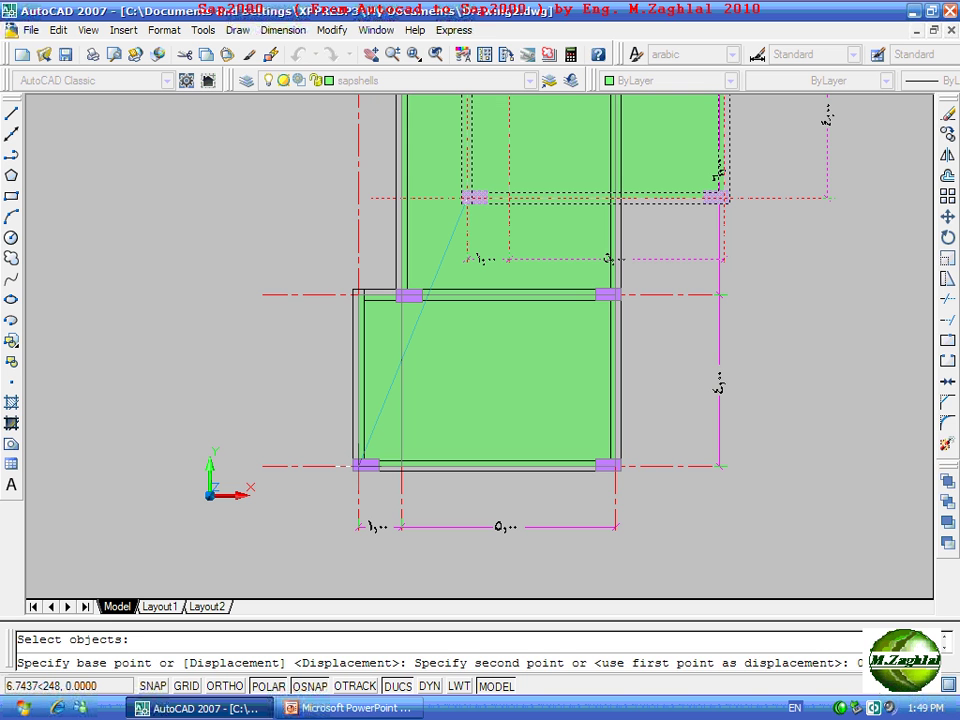
pyautogui.write(',0')
pyautogui.press('Return')
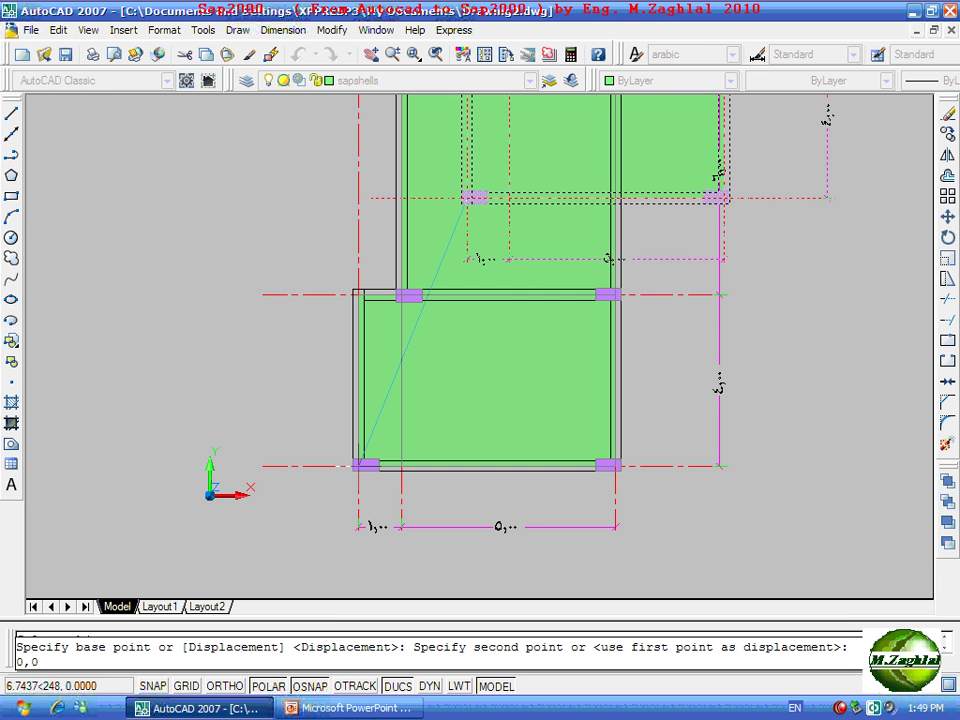
pyautogui.press('Return')
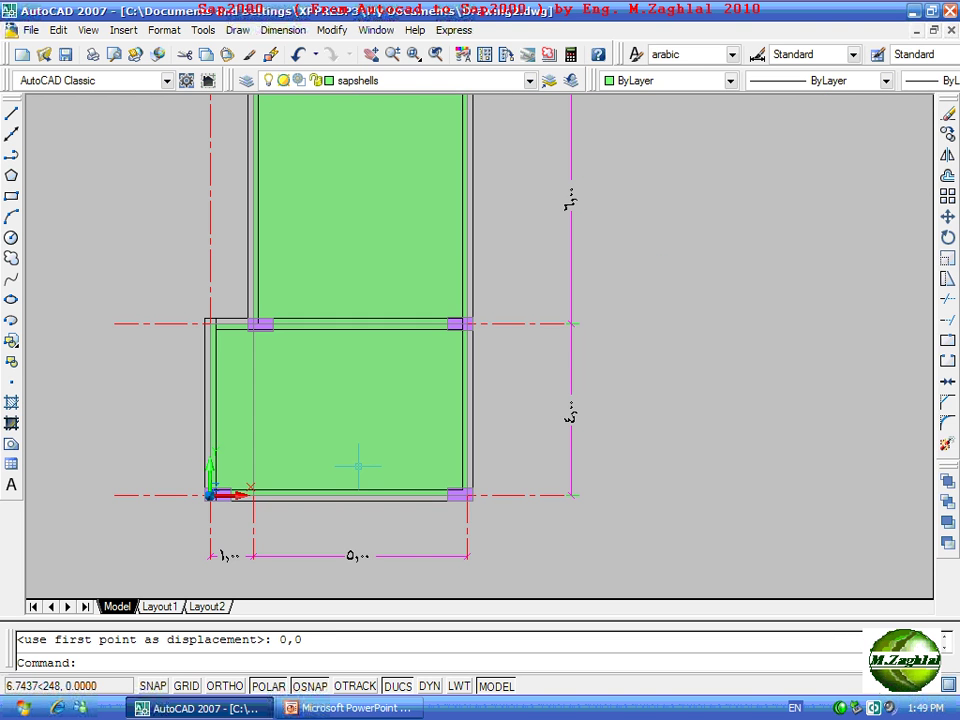
pyautogui.scroll(-2, 189, 392)
pyautogui.moveTo(242, 386); pyautogui.dragTo(452, 362, button='middle')
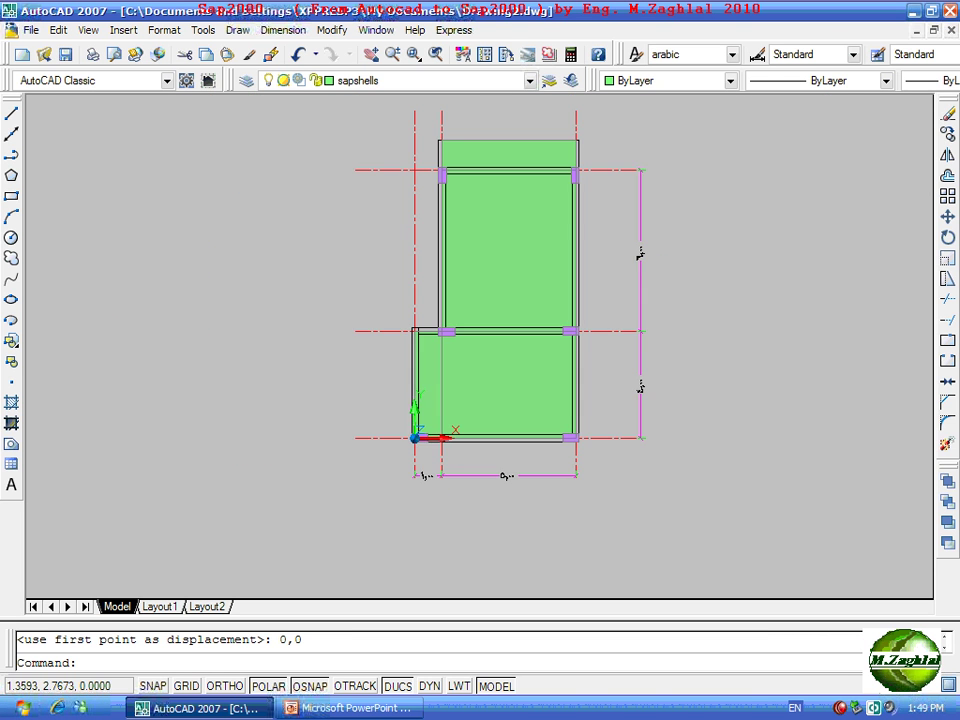
pyautogui.scroll(3, 432, 423)
pyautogui.scroll(3, 438, 420)
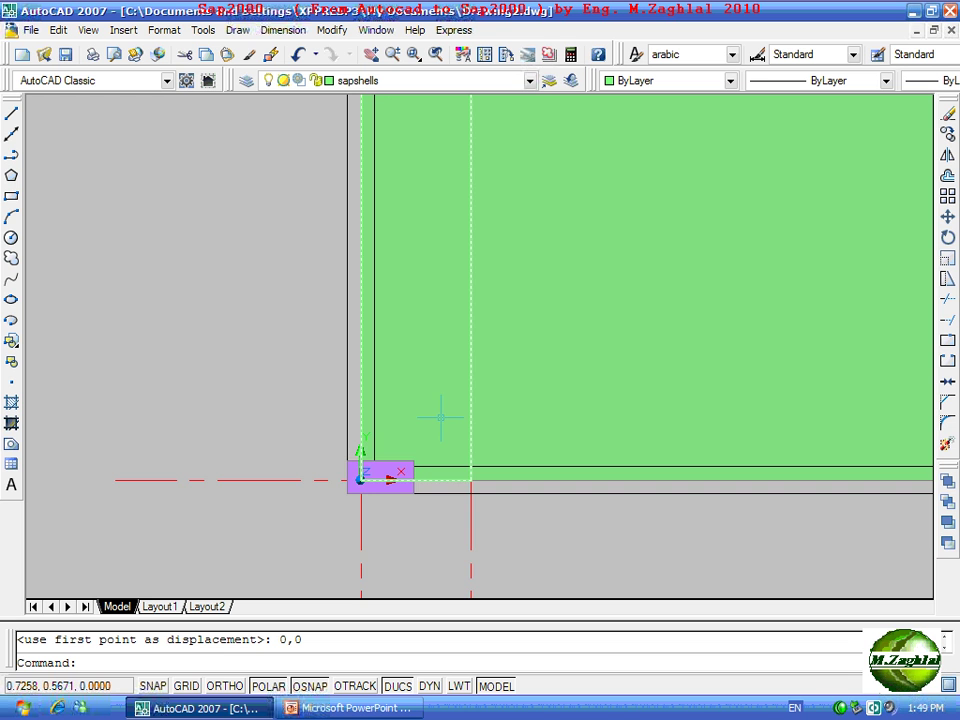
pyautogui.scroll(-2, 378, 422)
pyautogui.scroll(1, 383, 432)
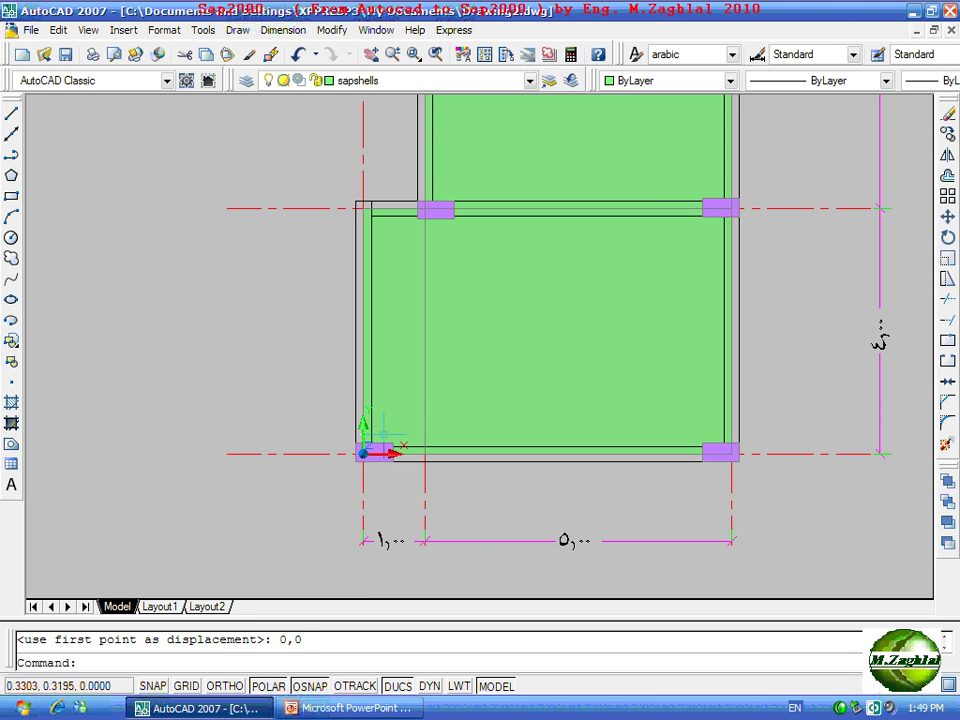
pyautogui.scroll(-2, 395, 445)
pyautogui.scroll(-2, 395, 443)
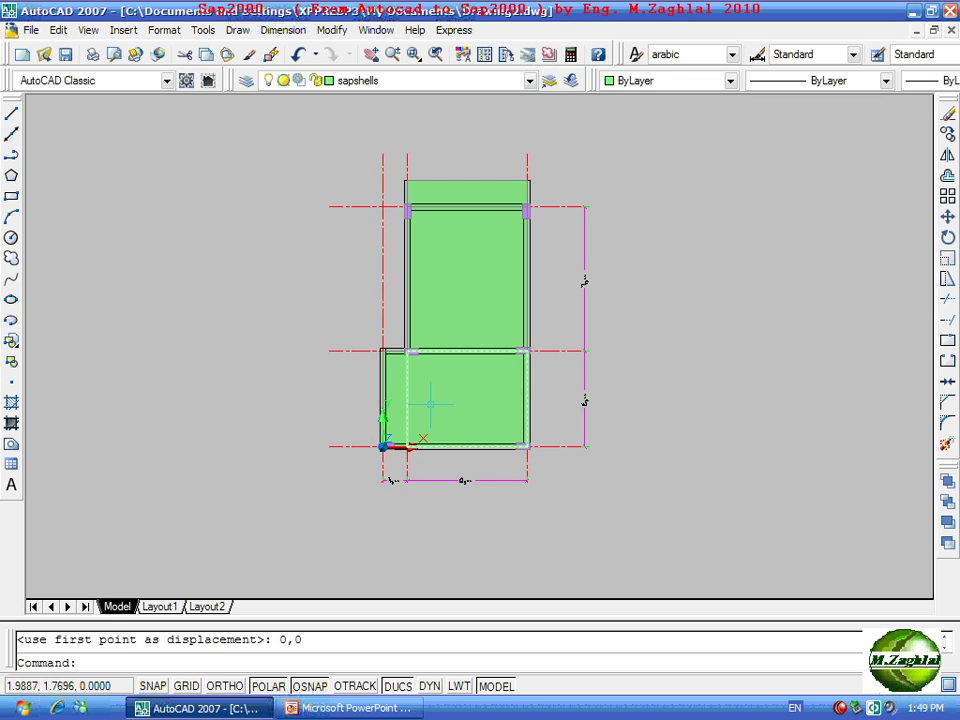
pyautogui.moveTo(430, 403); pyautogui.dragTo(407, 407, button='middle')
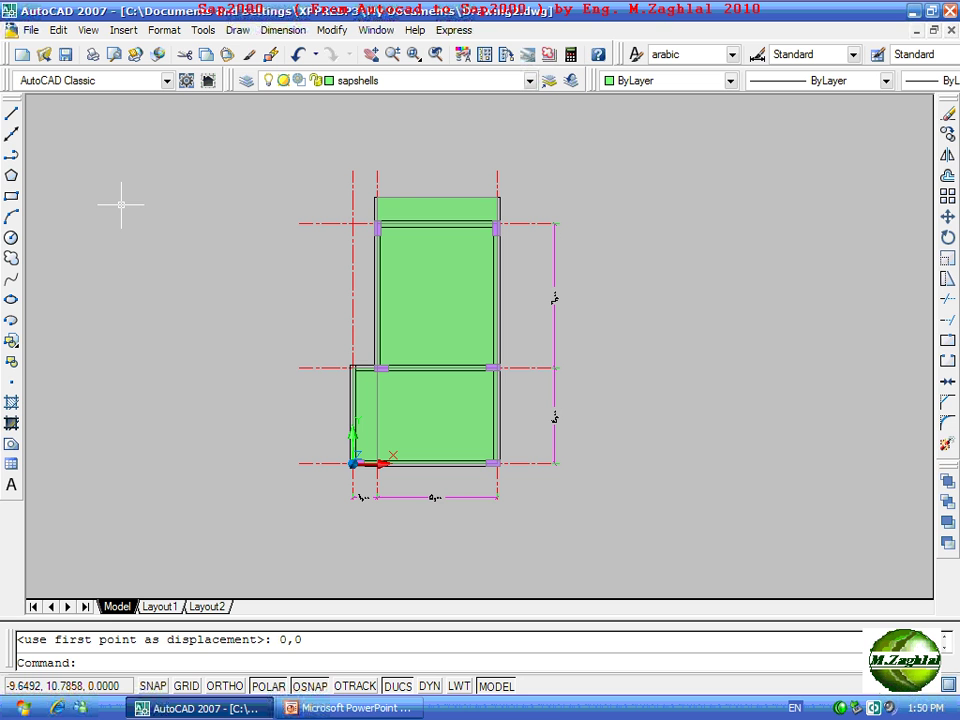
# Save As slab.dxf with AutoCAD 2004/LT2004 DXF as the file type.
pyautogui.click(31, 30)
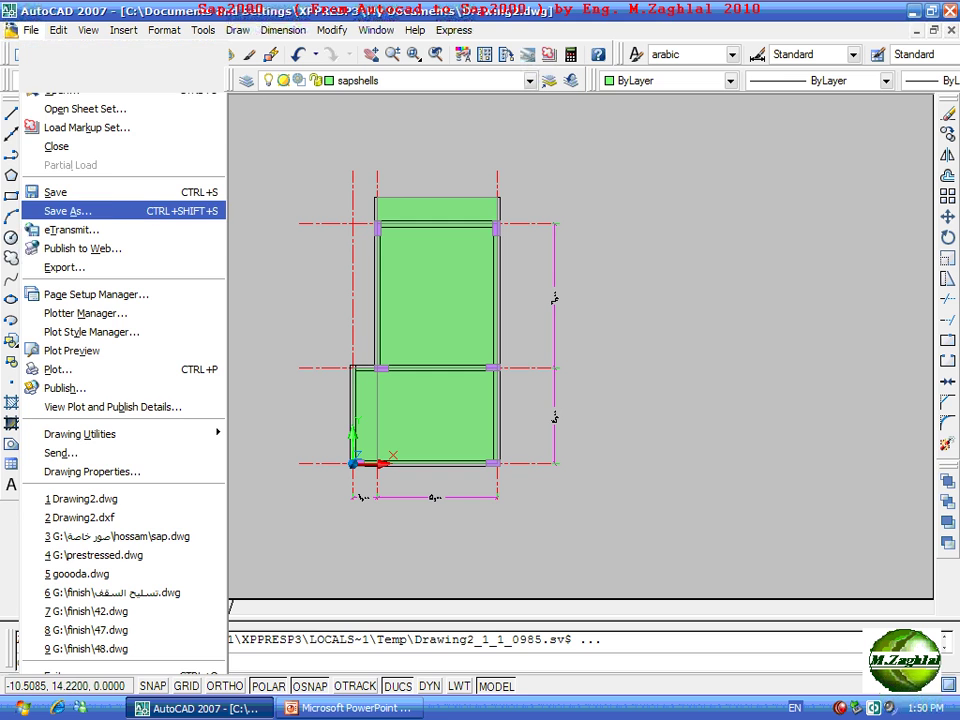
pyautogui.click(66, 211)
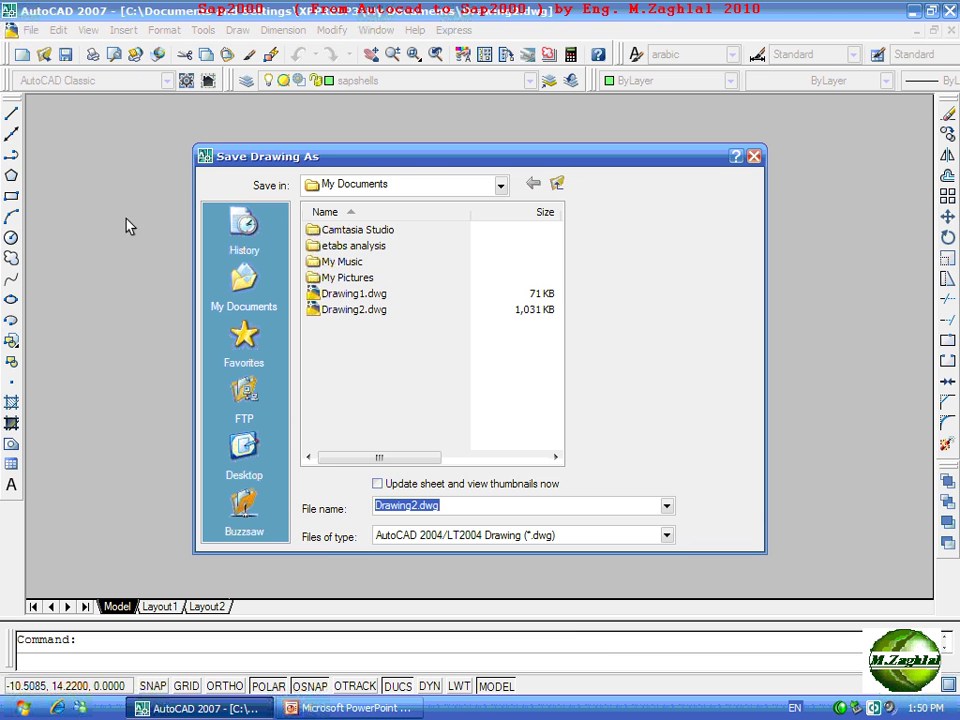
pyautogui.click(446, 540)
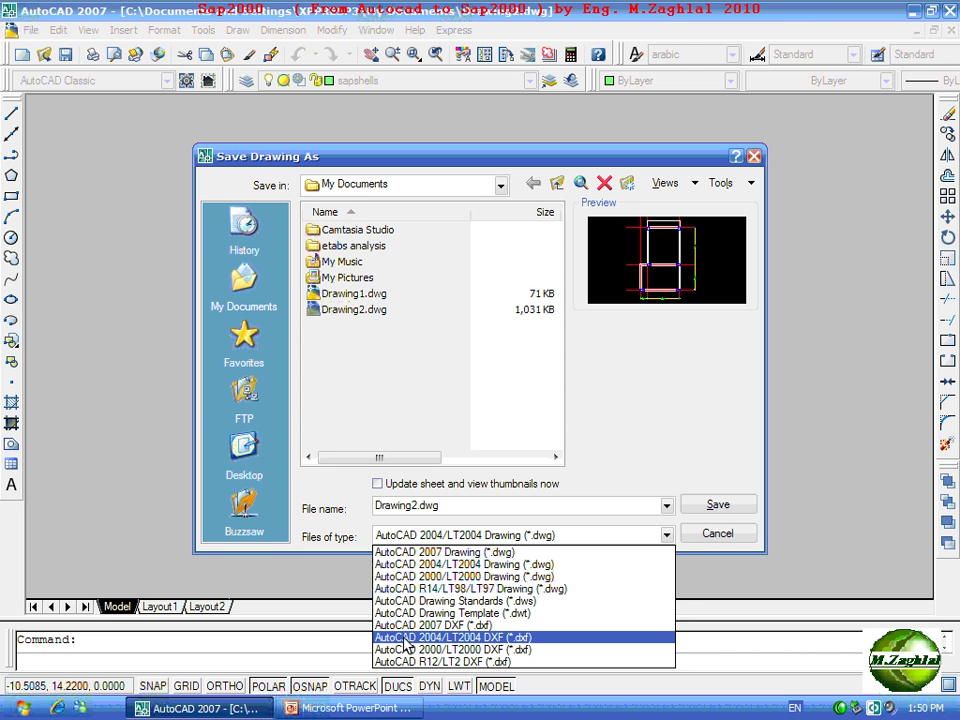
pyautogui.click(512, 641)
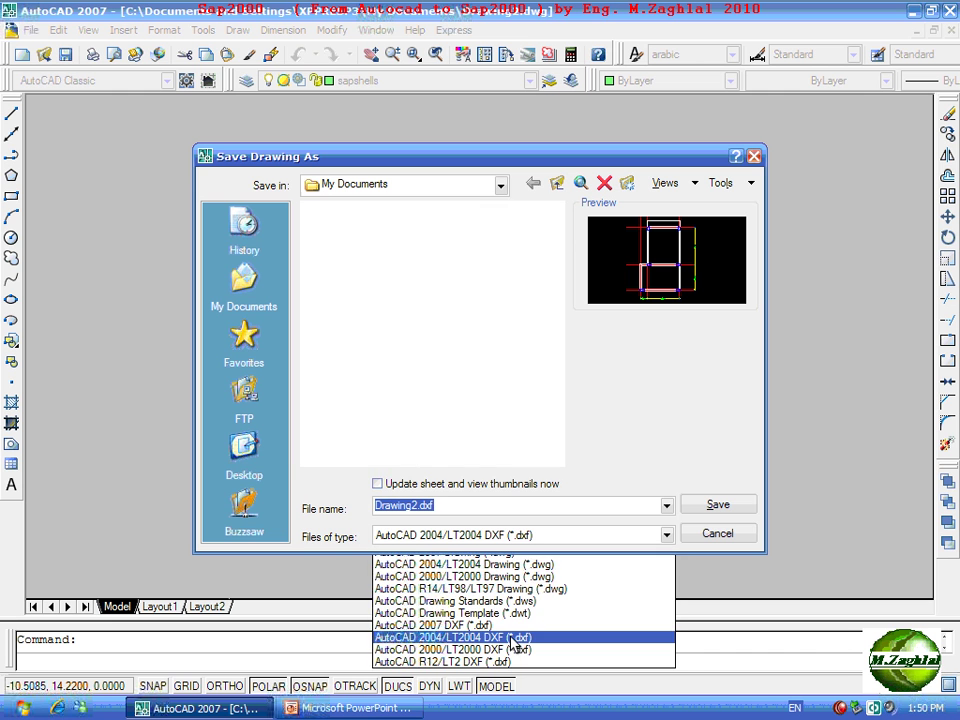
pyautogui.click(413, 505)
pyautogui.moveTo(418, 505); pyautogui.dragTo(311, 510)
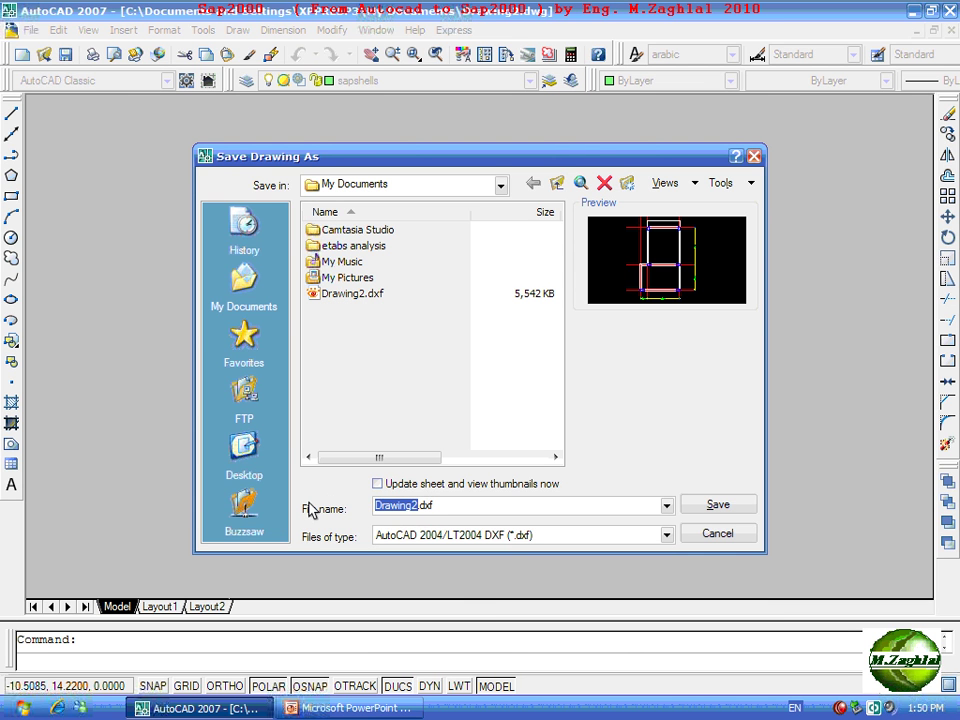
pyautogui.press('BackSpace')
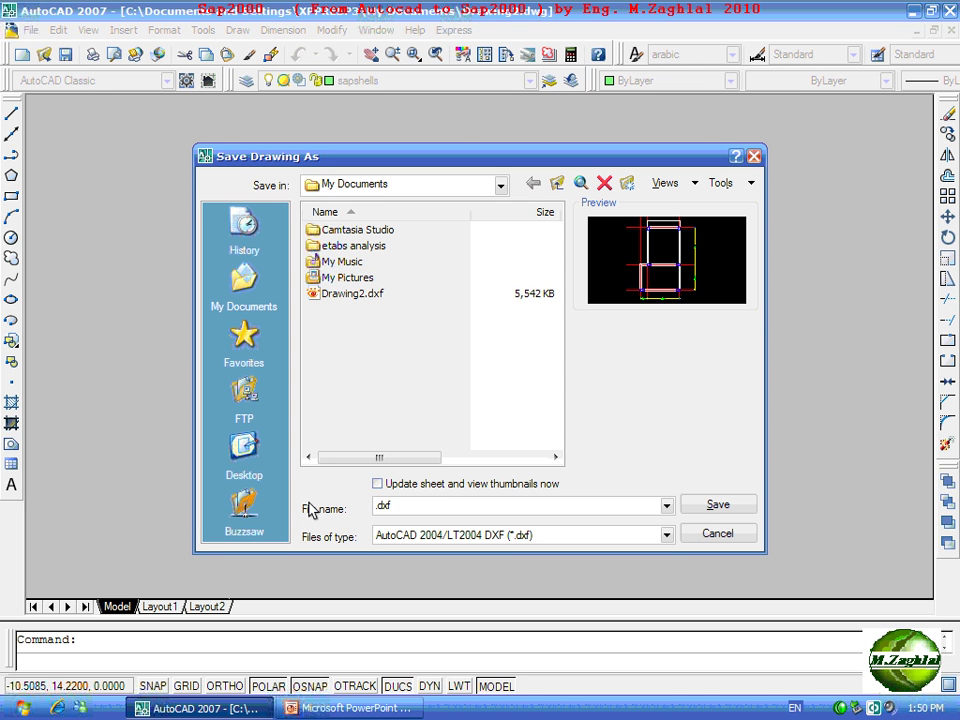
pyautogui.write('slab')
pyautogui.click(705, 506)
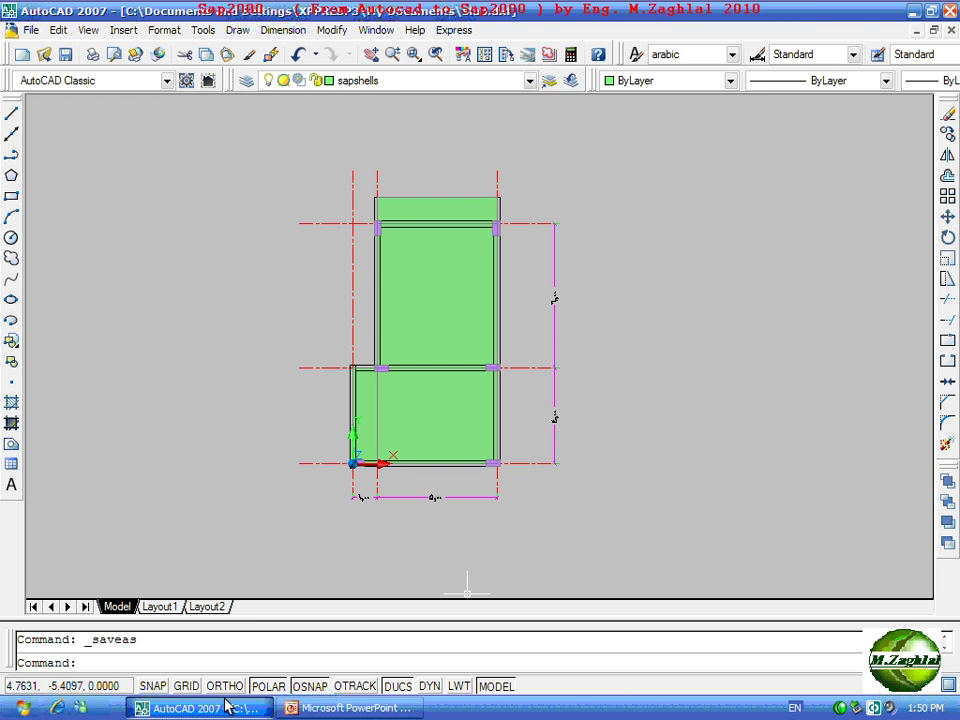
# Launch SAP2000 and maximize both the program window and its model window.
pyautogui.click(22, 707)
pyautogui.moveTo(80, 649)
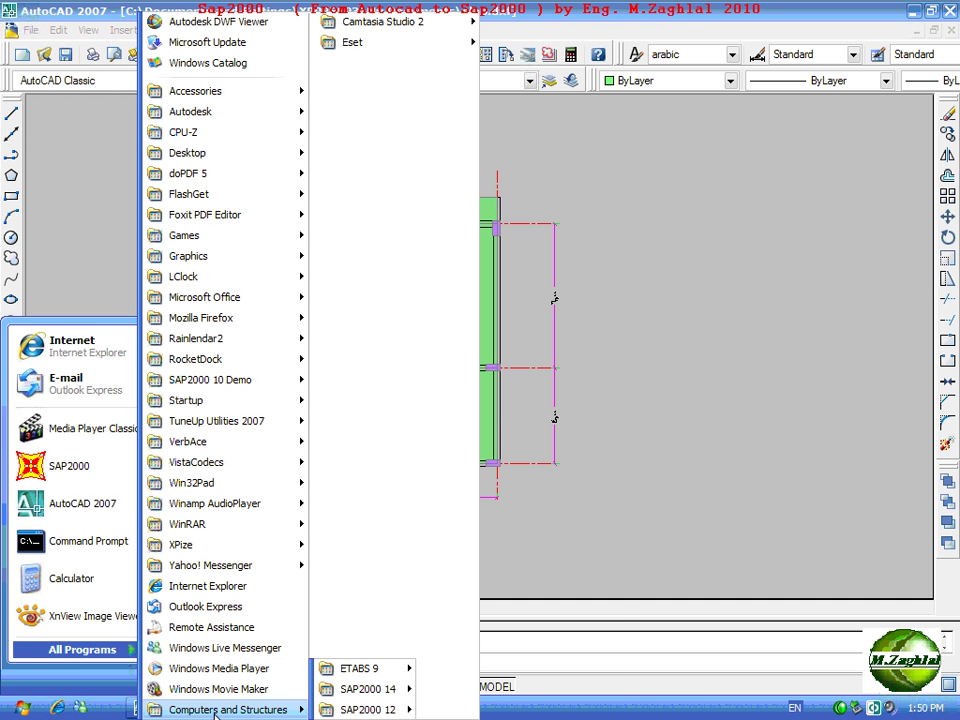
pyautogui.moveTo(228, 709)
pyautogui.moveTo(368, 689)
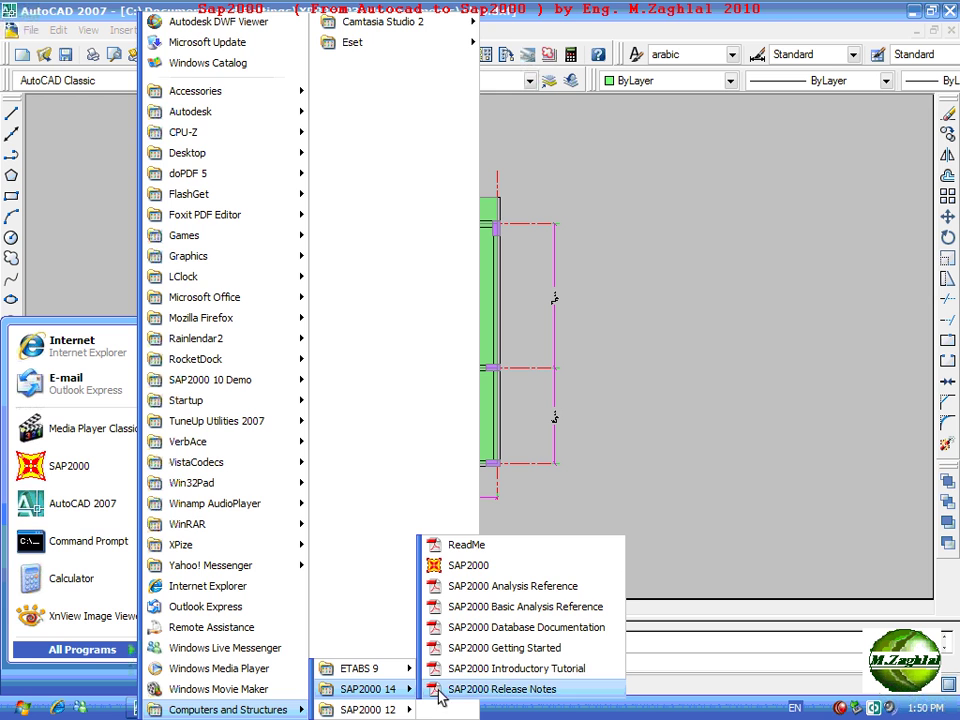
pyautogui.click(470, 568)
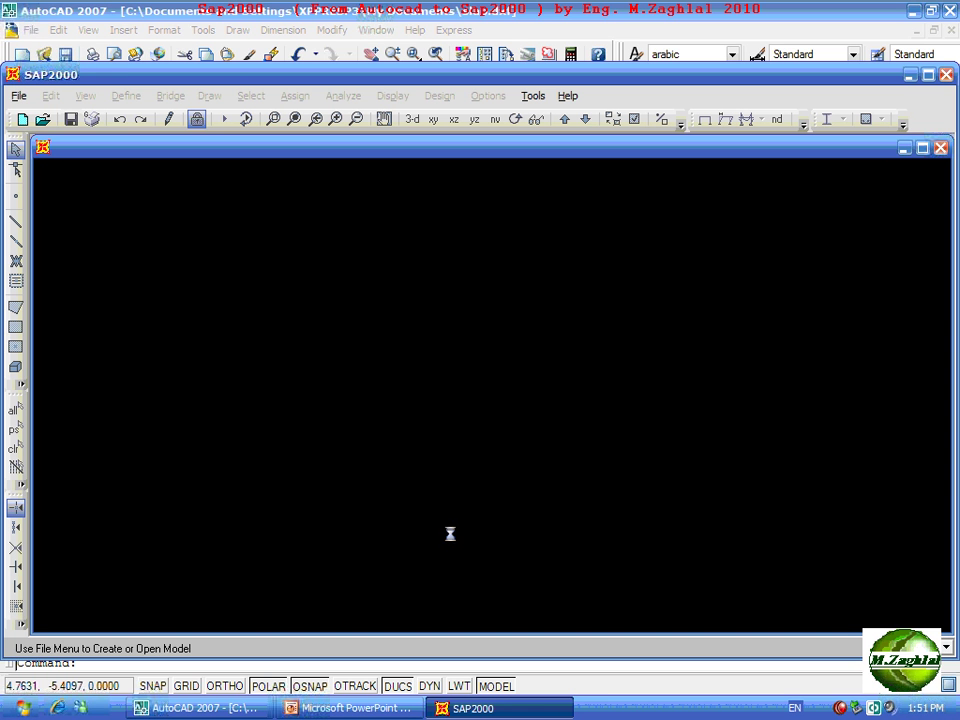
pyautogui.doubleClick(523, 75)
pyautogui.doubleClick(516, 88)
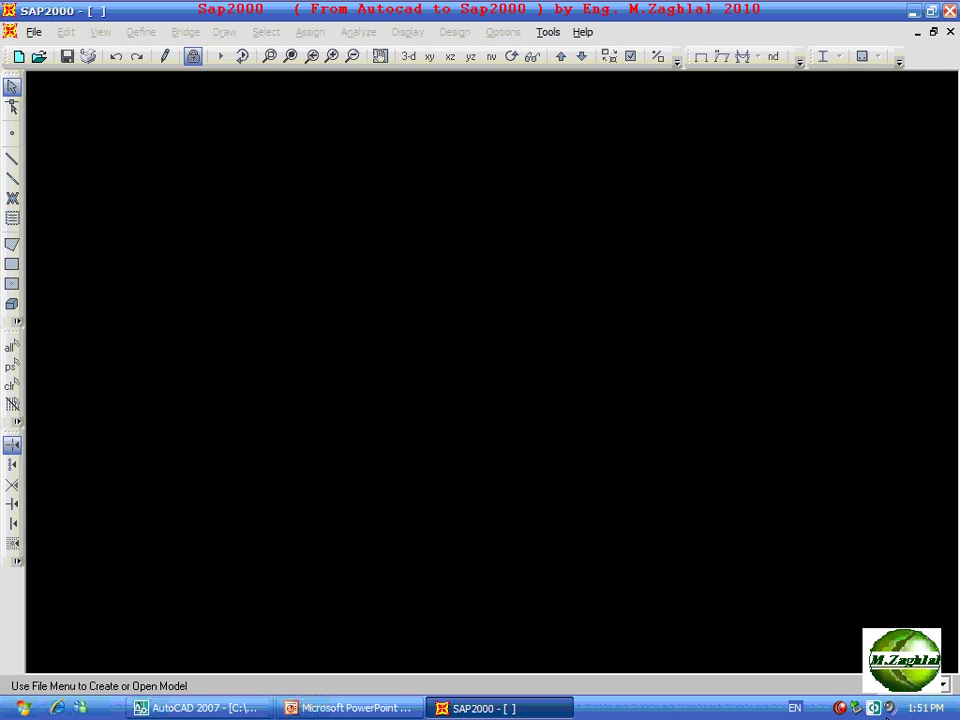
pyautogui.click(943, 685)
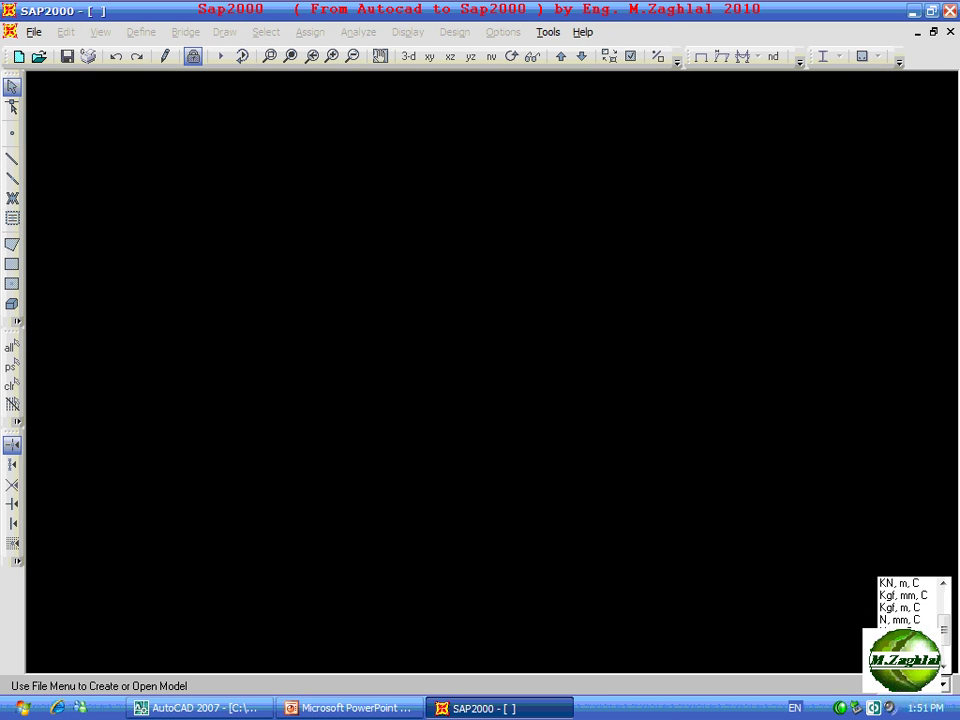
pyautogui.click(900, 583)
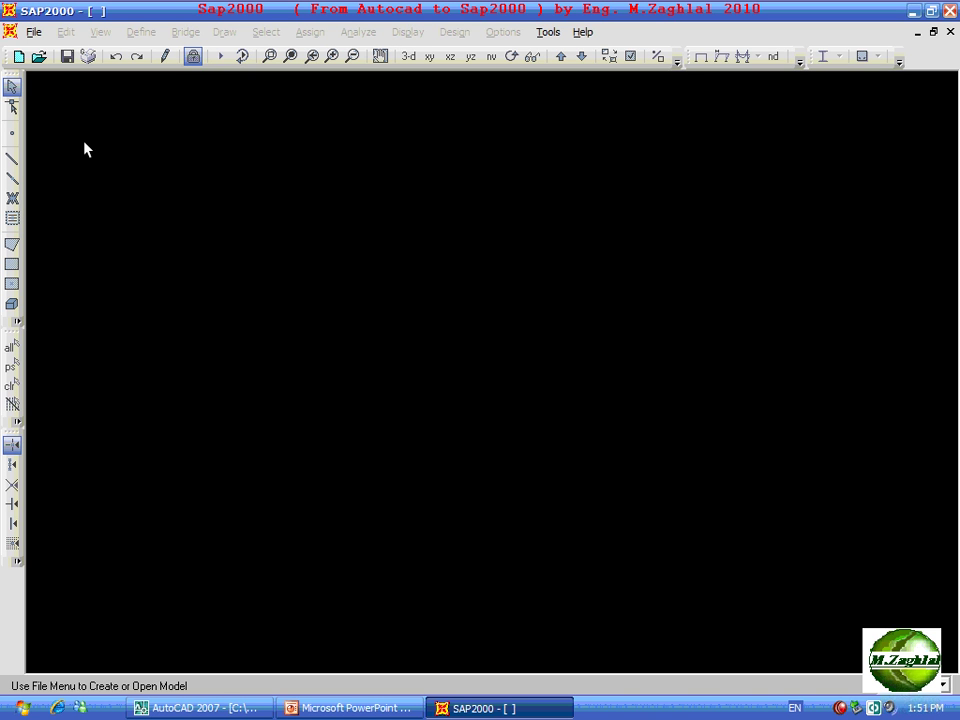
# Import slab.dxf as an AutoCAD DXF drawing, keeping Z as the global up direction.
pyautogui.click(33, 33)
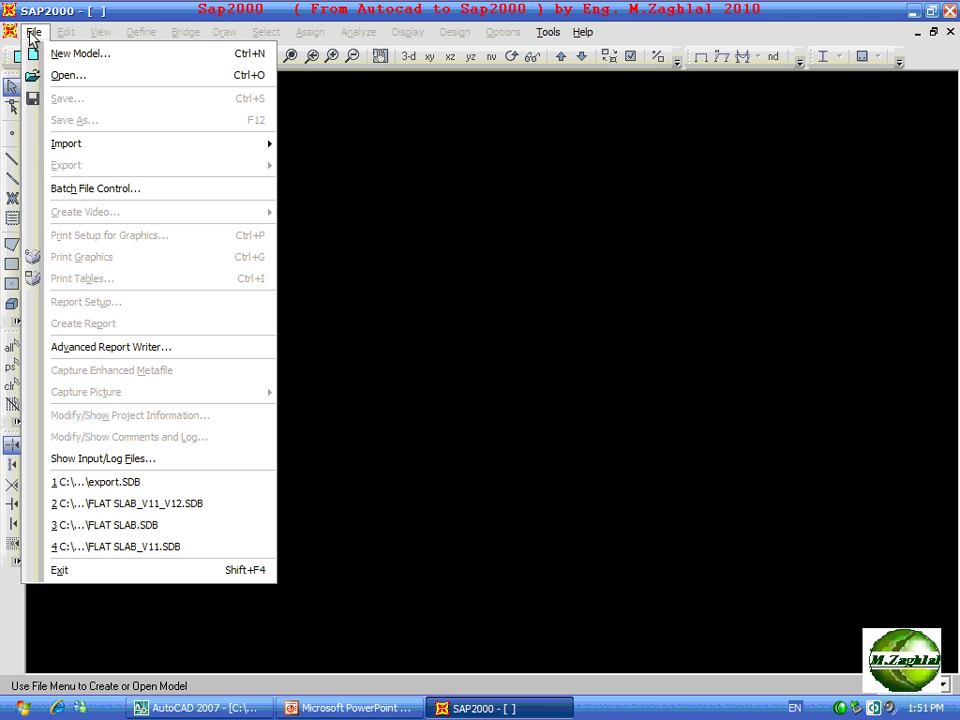
pyautogui.moveTo(66, 144)
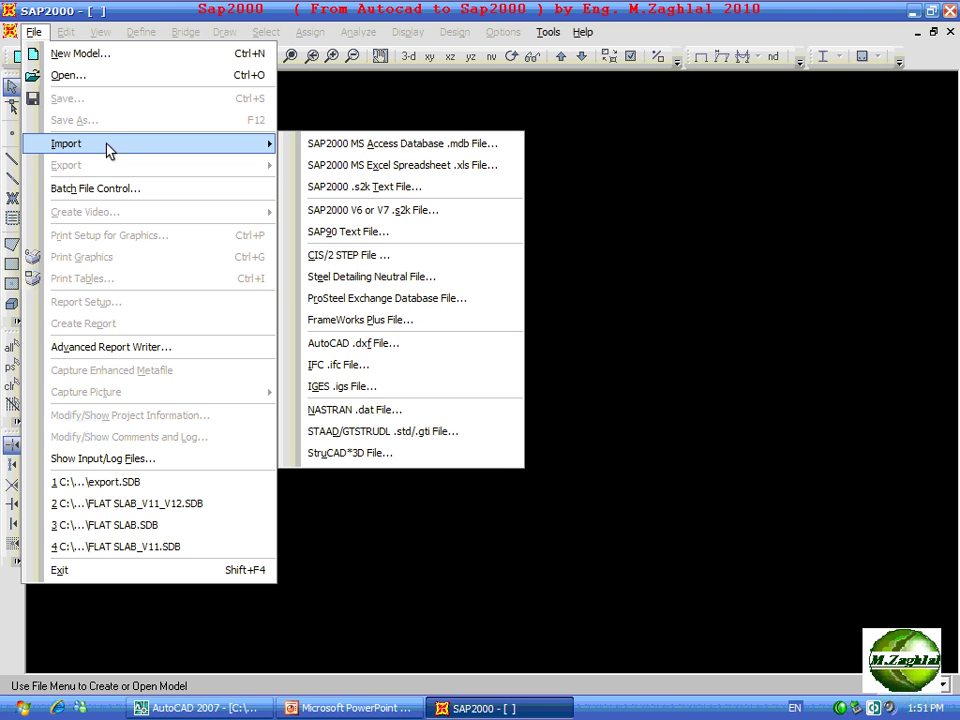
pyautogui.click(372, 350)
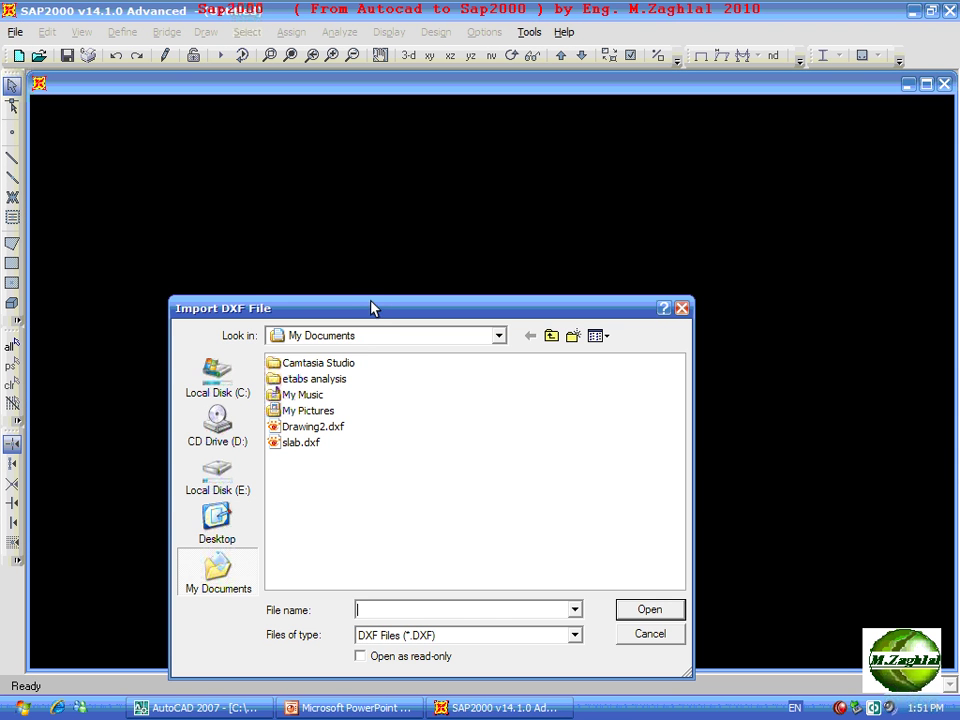
pyautogui.moveTo(371, 307); pyautogui.dragTo(361, 225)
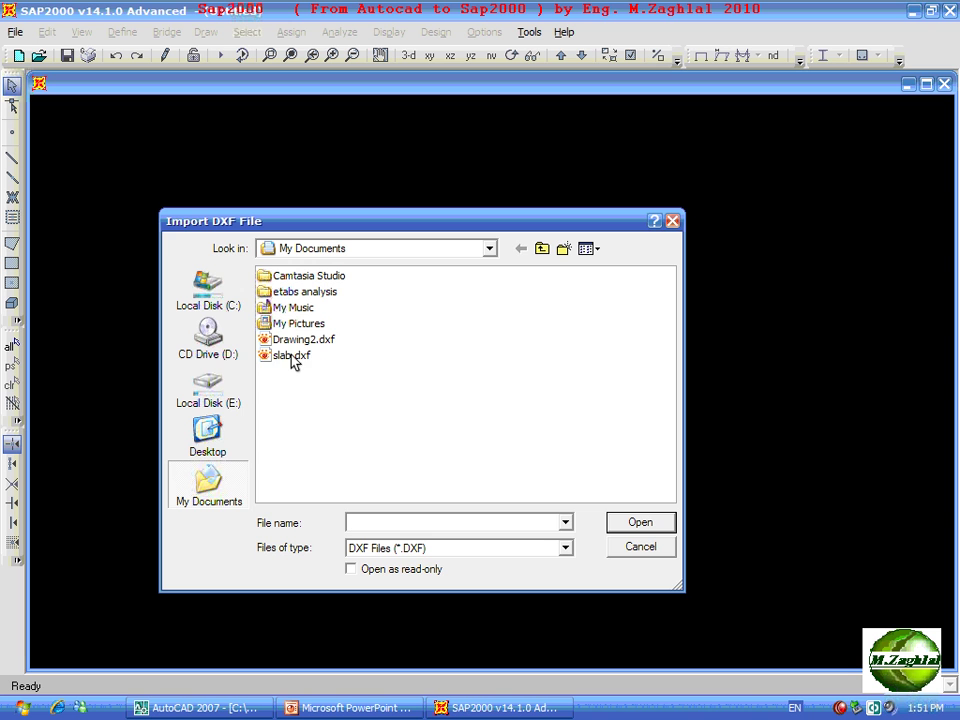
pyautogui.click(283, 358)
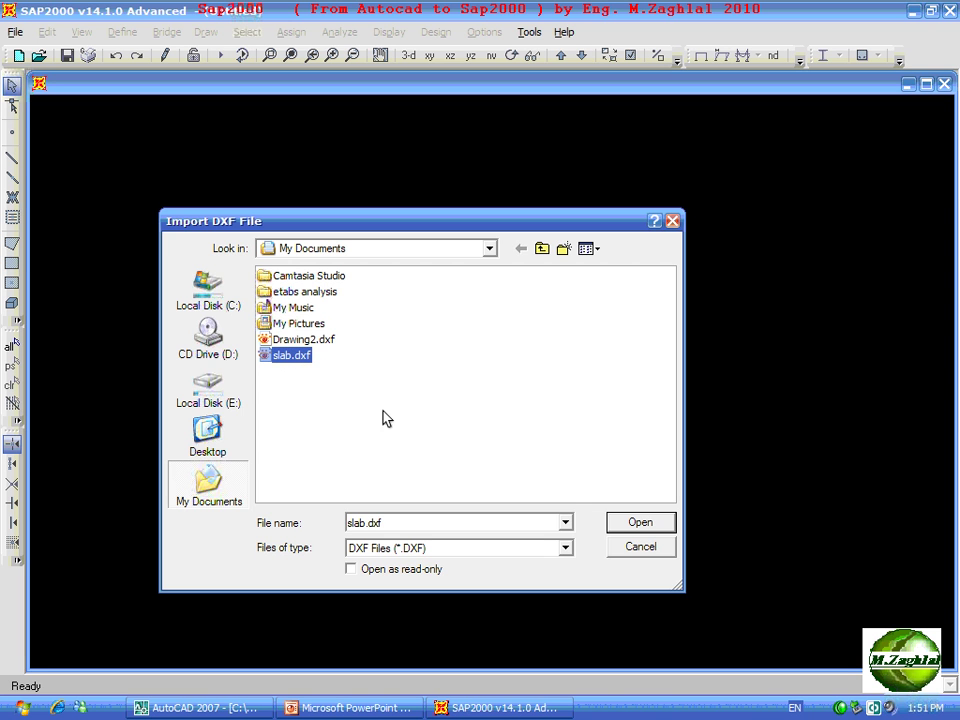
pyautogui.click(612, 524)
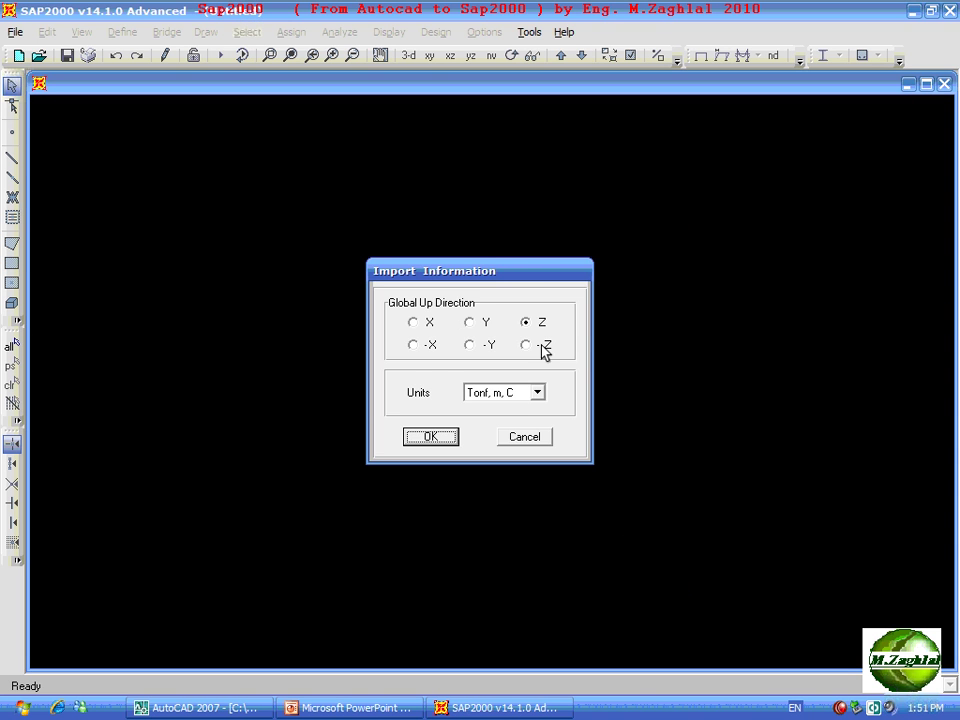
pyautogui.moveTo(505, 276); pyautogui.dragTo(508, 256)
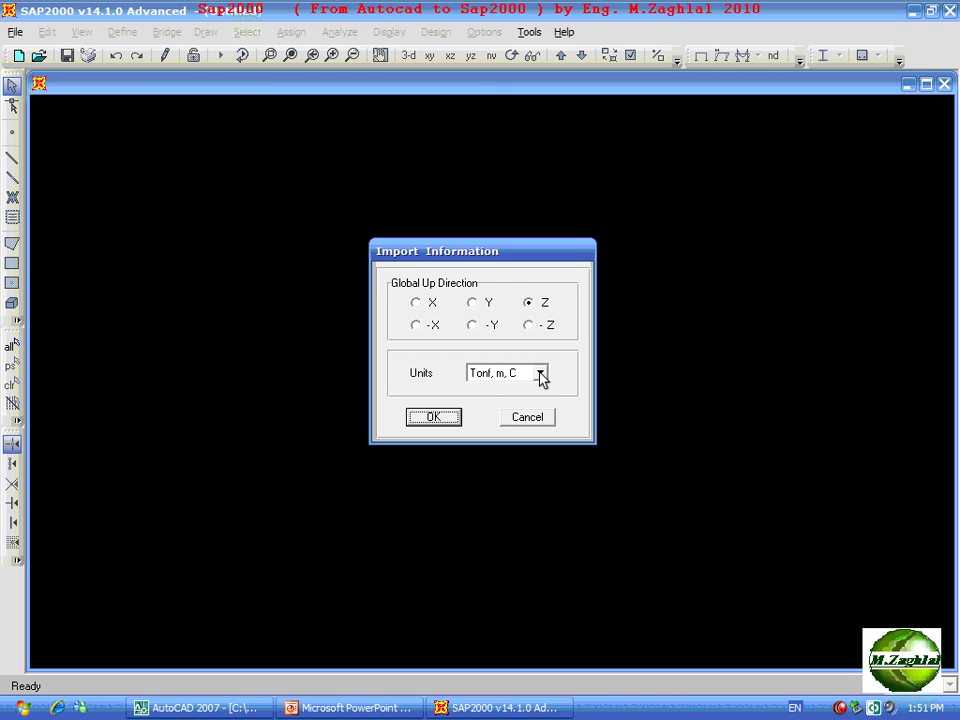
pyautogui.click(533, 310)
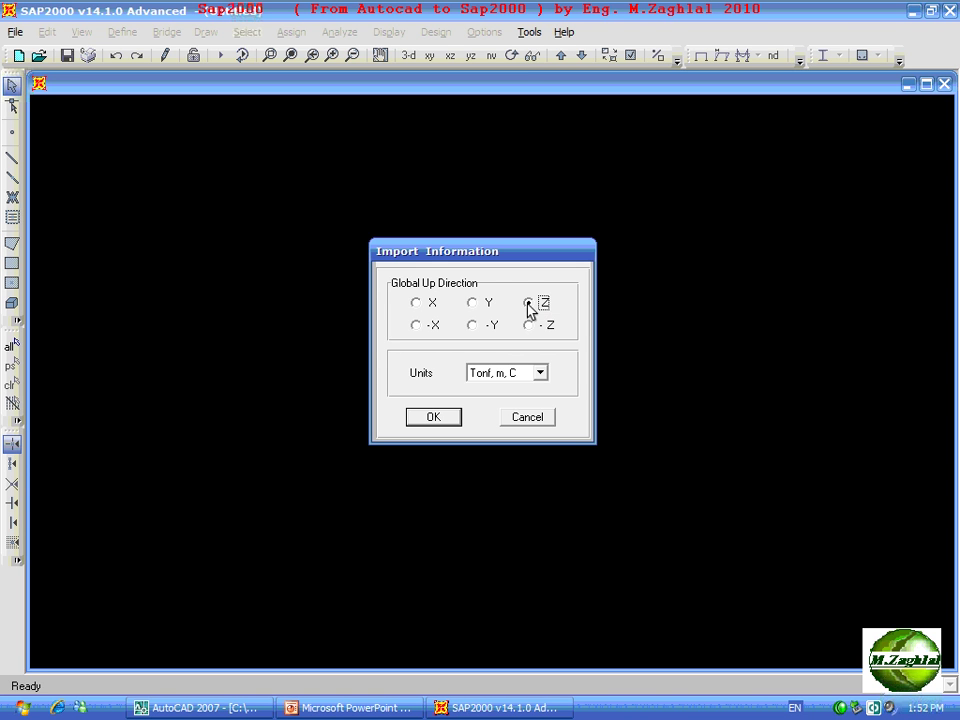
pyautogui.click(430, 419)
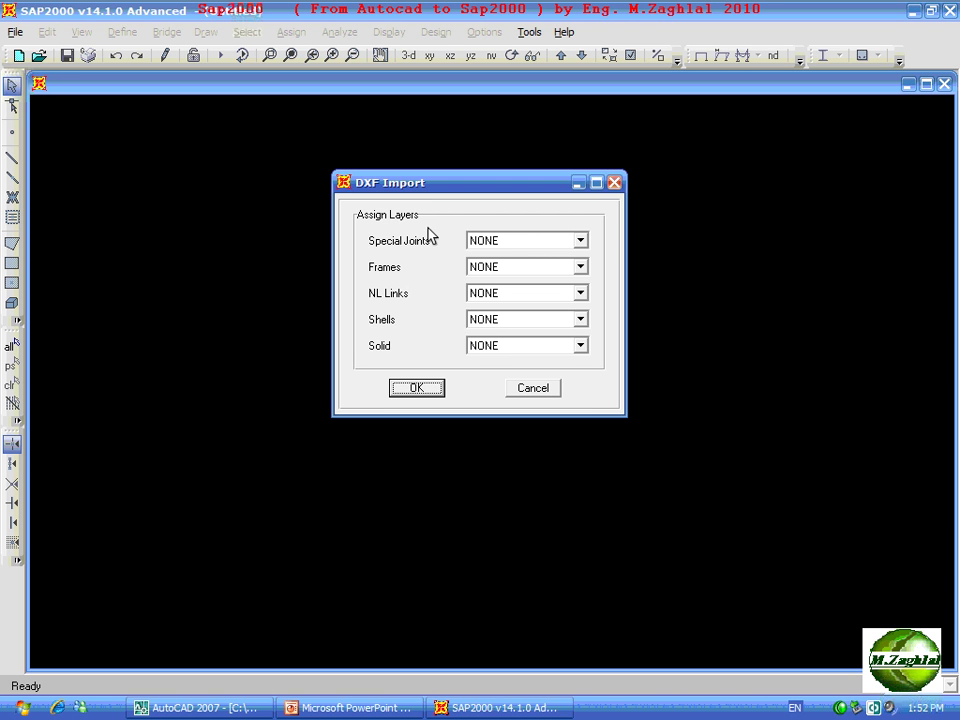
# Map the sapbeams layer to frames and the sapshells layer to shells, then import.
pyautogui.click(394, 266)
pyautogui.click(580, 267)
pyautogui.moveTo(580, 304); pyautogui.dragTo(588, 372)
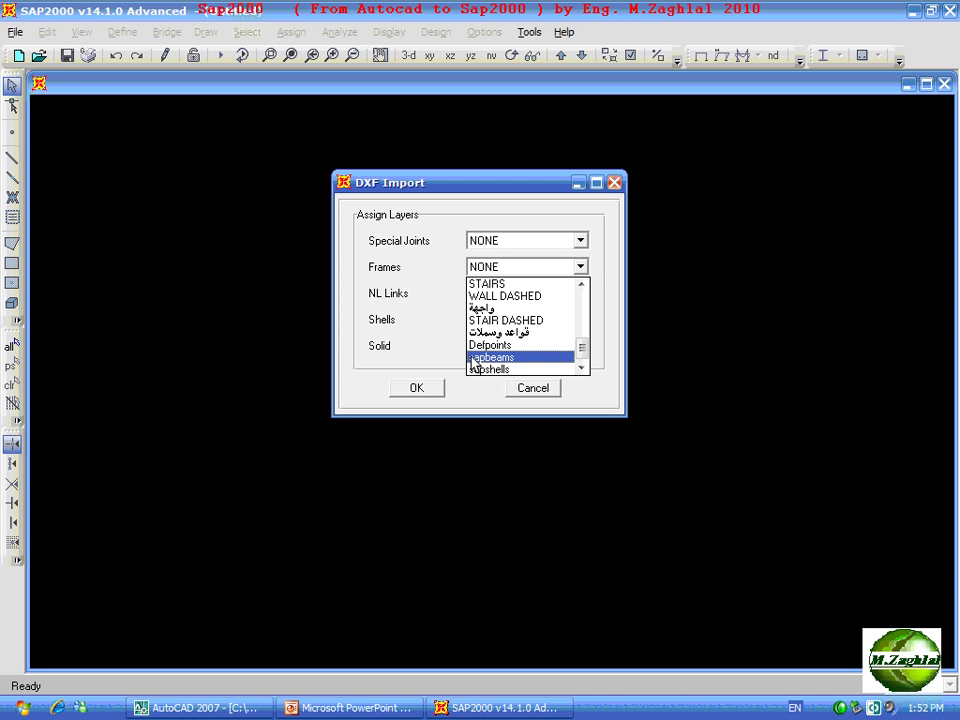
pyautogui.click(474, 356)
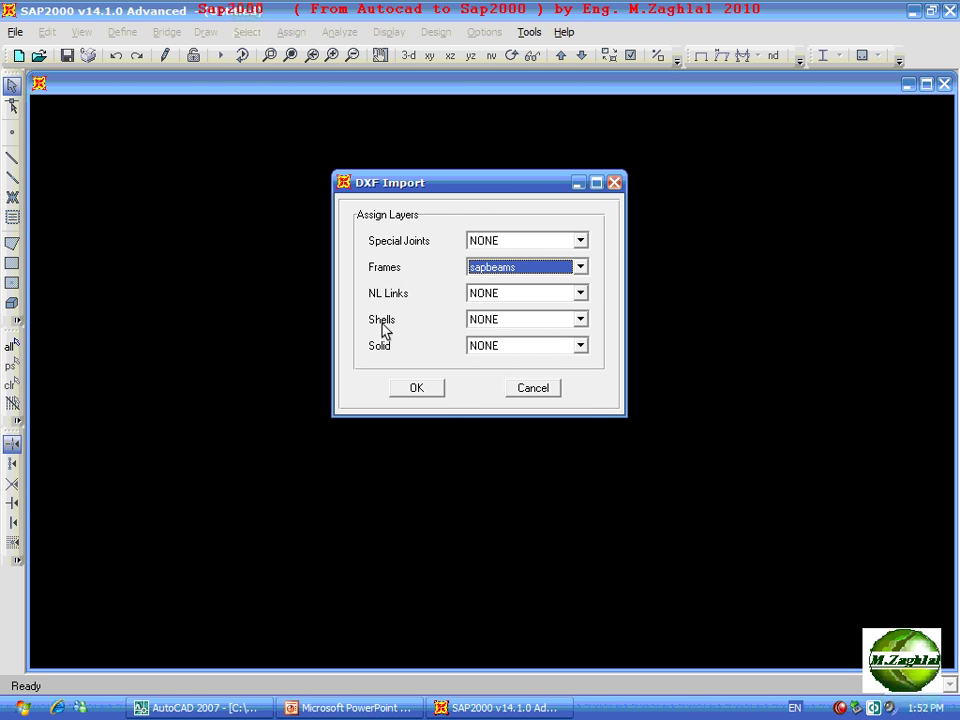
pyautogui.click(586, 319)
pyautogui.moveTo(583, 360); pyautogui.dragTo(580, 424)
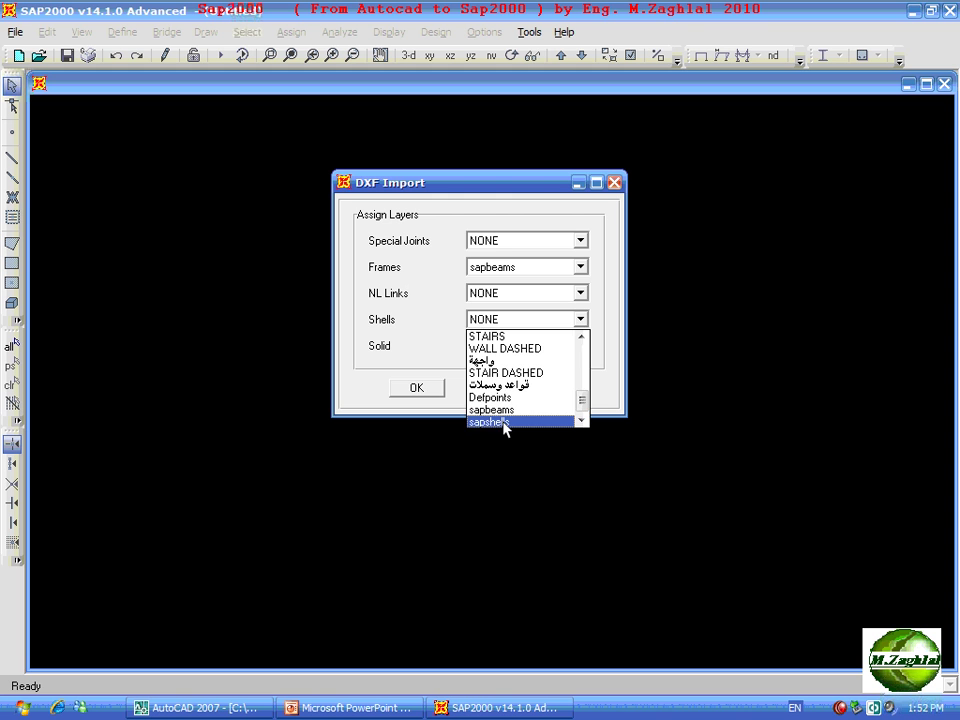
pyautogui.click(504, 422)
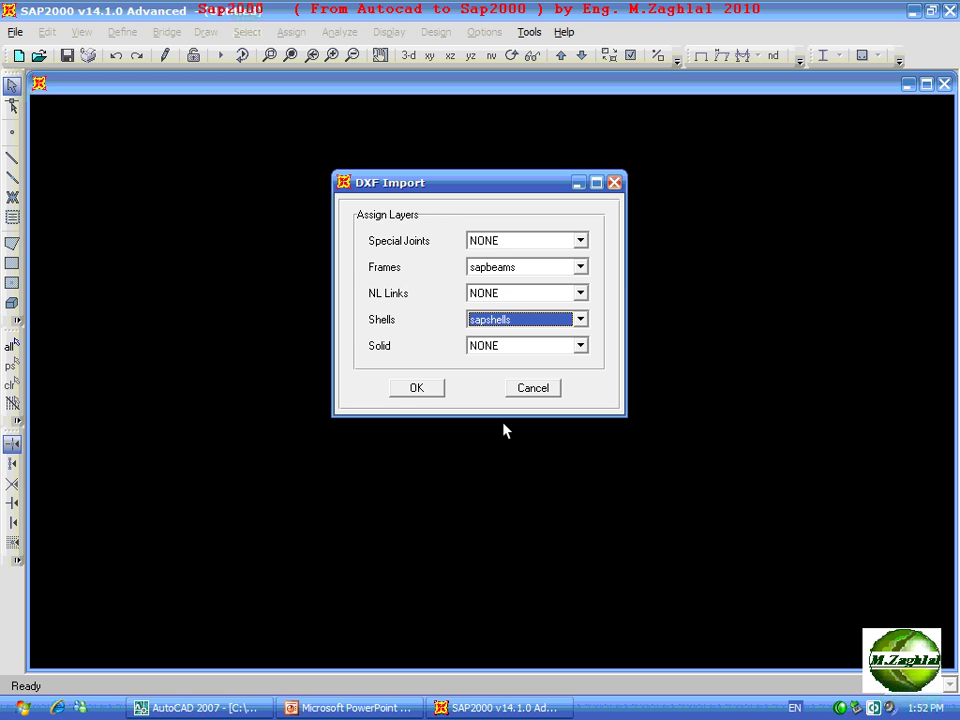
pyautogui.click(404, 390)
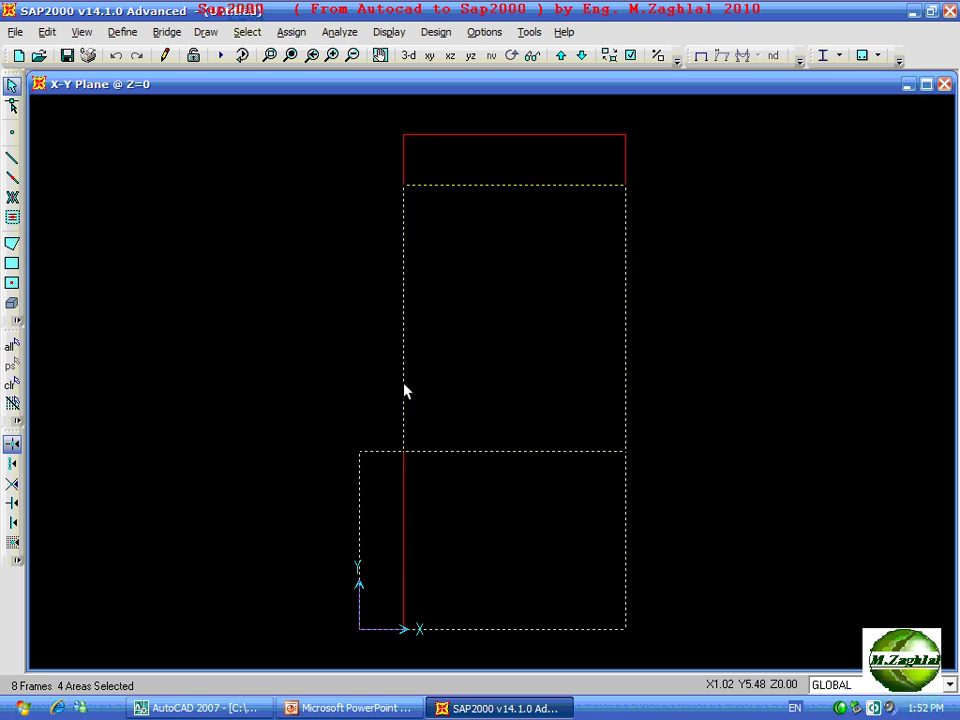
# Clear the selection and turn on Fill Objects in the view's display options.
pyautogui.hotkey('ctrl', 'shift', 'c')
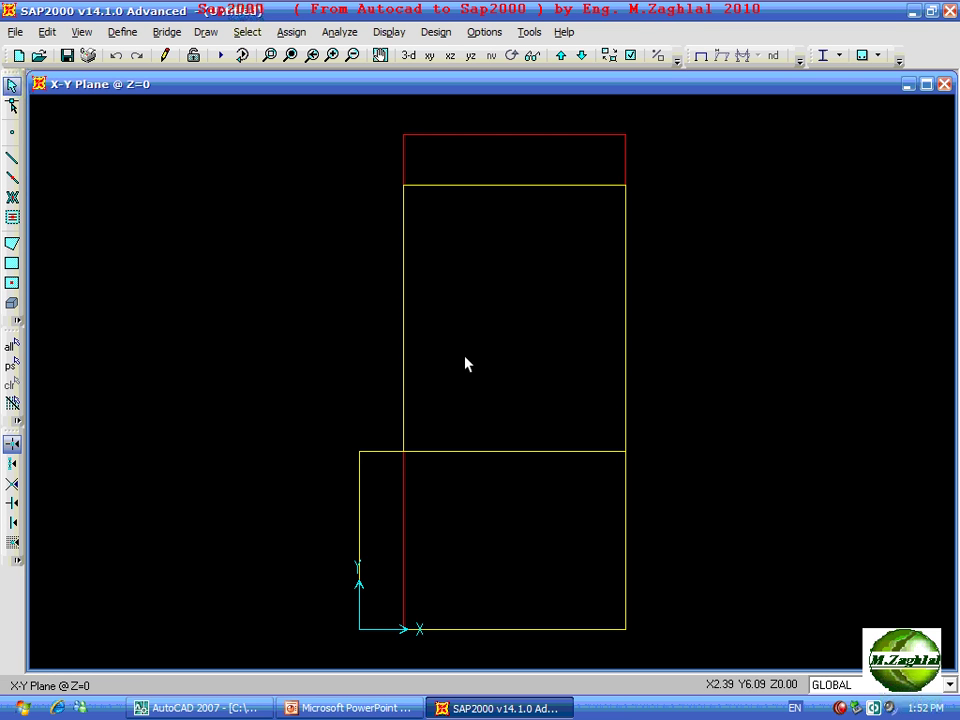
pyautogui.click(629, 58)
pyautogui.click(490, 280)
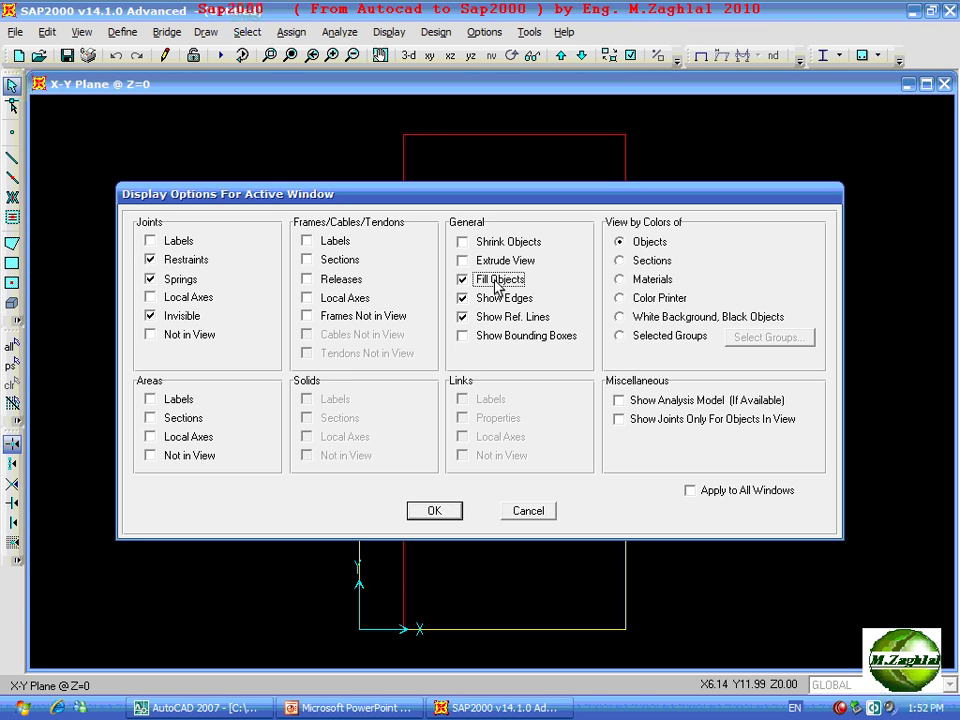
pyautogui.click(434, 511)
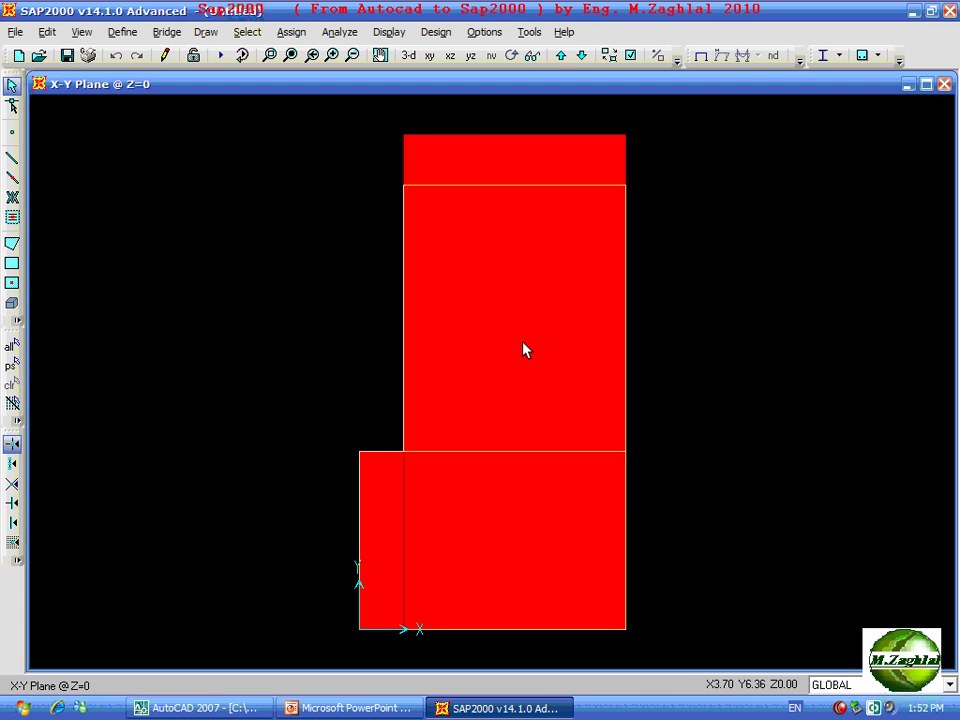
# Maximize the X-Y plan and inspect the upper area's assignments without changes.
pyautogui.doubleClick(476, 85)
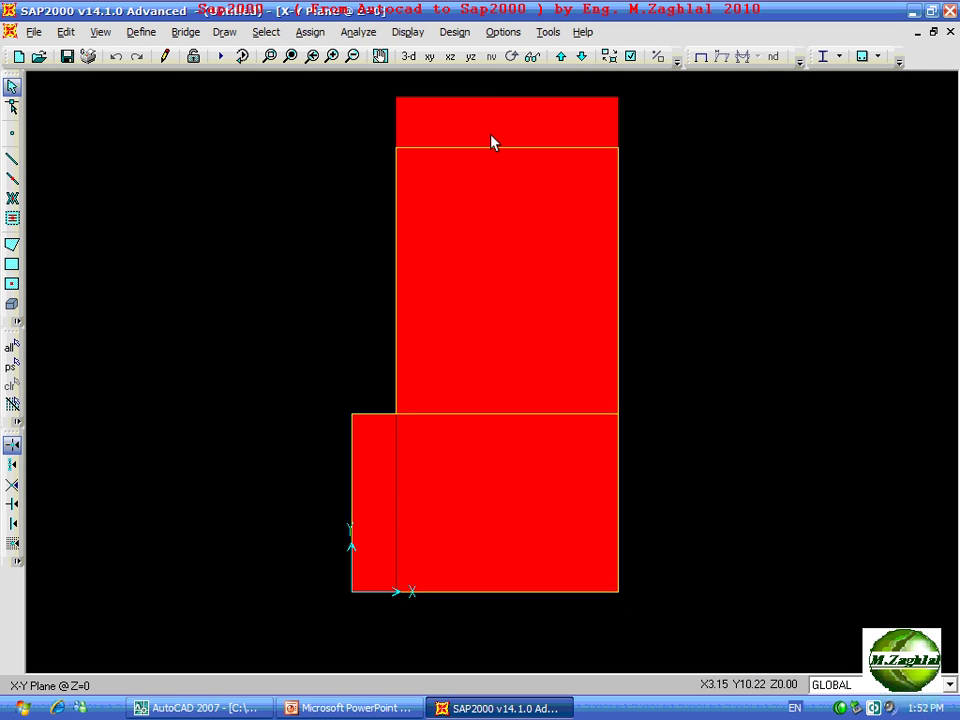
pyautogui.doubleClick(500, 216)
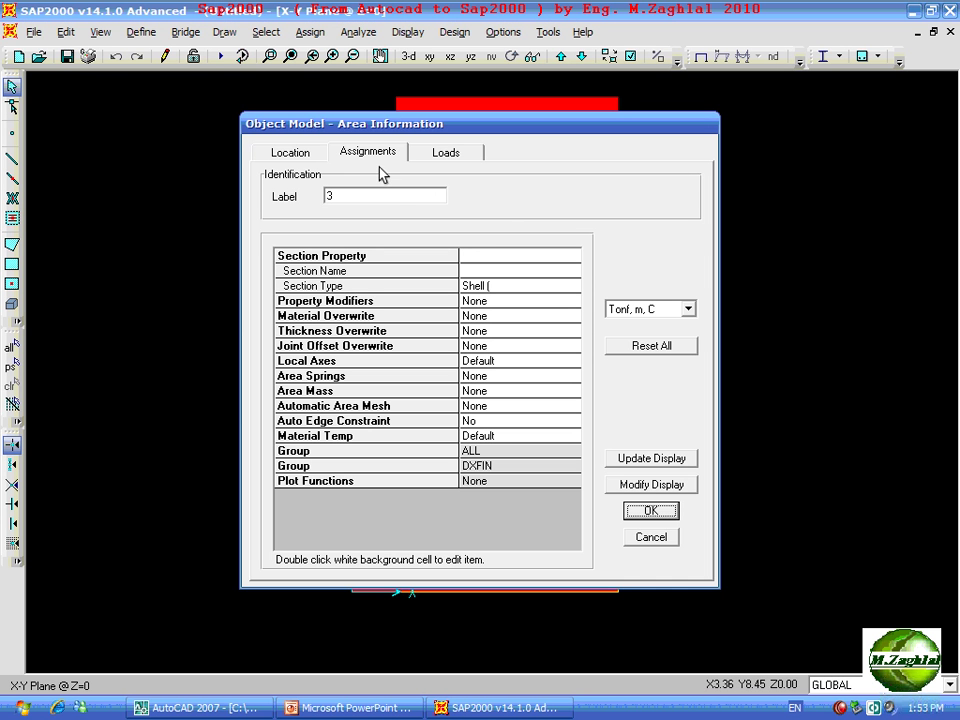
pyautogui.click(372, 154)
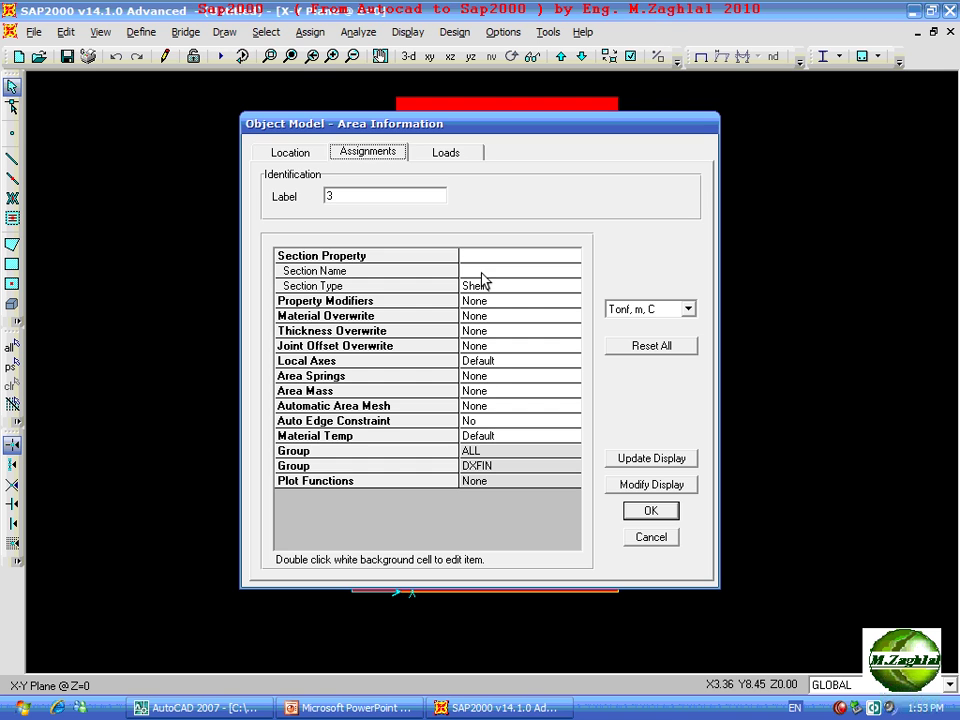
pyautogui.click(641, 540)
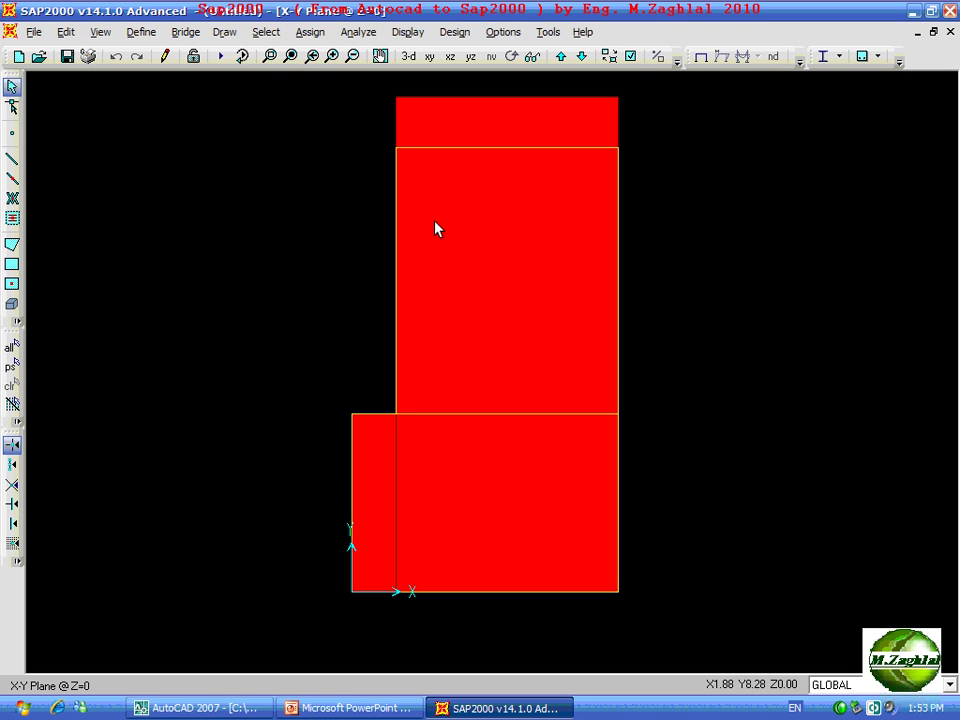
# Rename the 4000Psi material to 'concrete' and set its unit weight to 2.5.
pyautogui.click(141, 32)
pyautogui.click(150, 54)
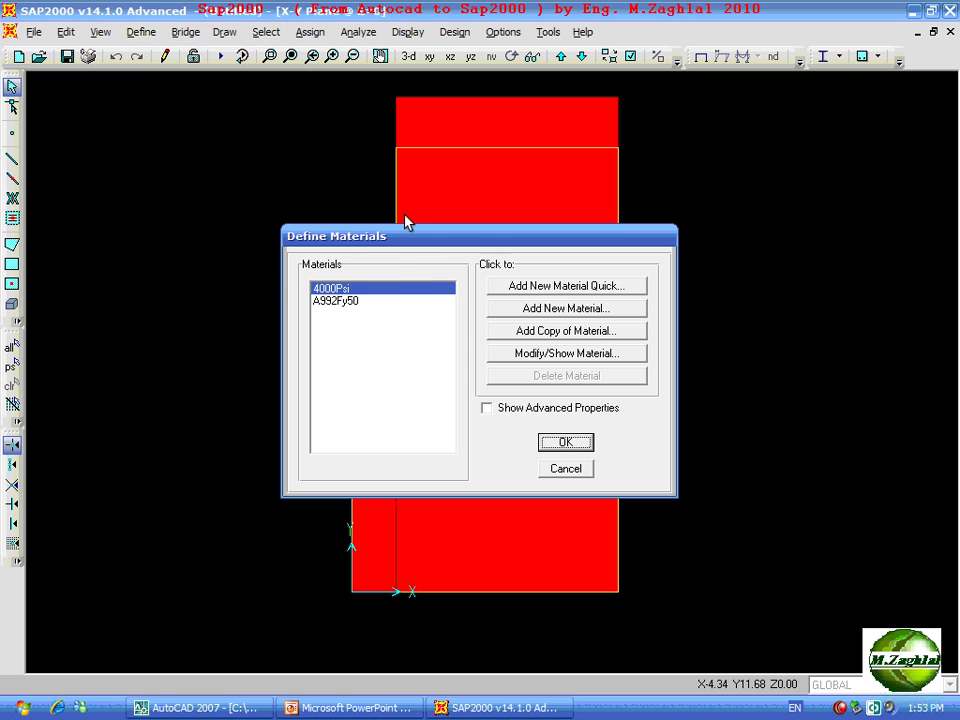
pyautogui.click(369, 303)
pyautogui.click(367, 290)
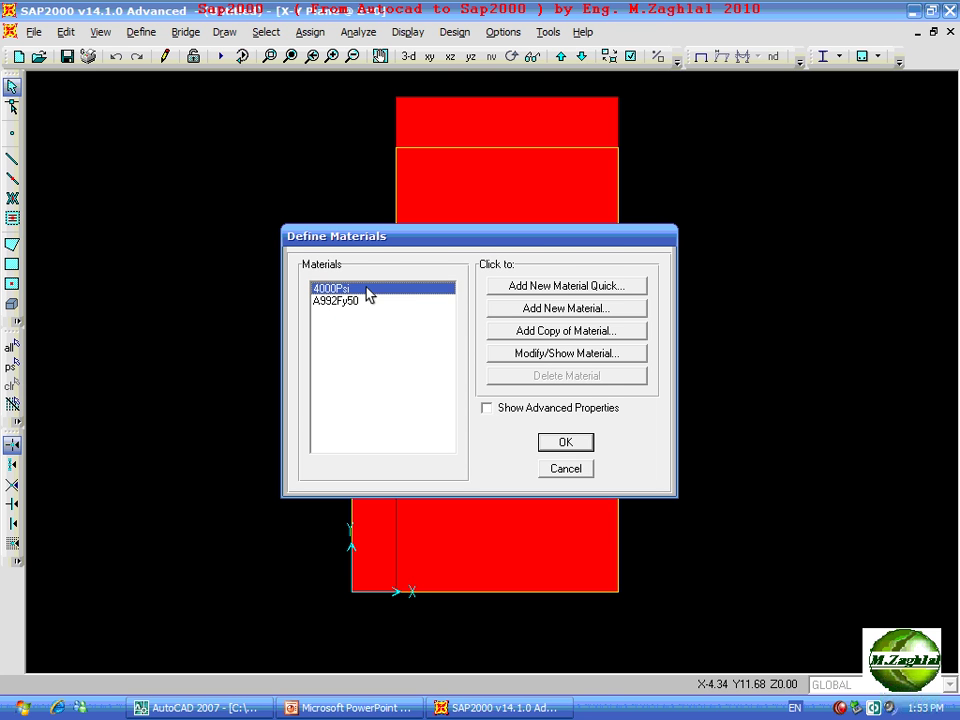
pyautogui.click(540, 356)
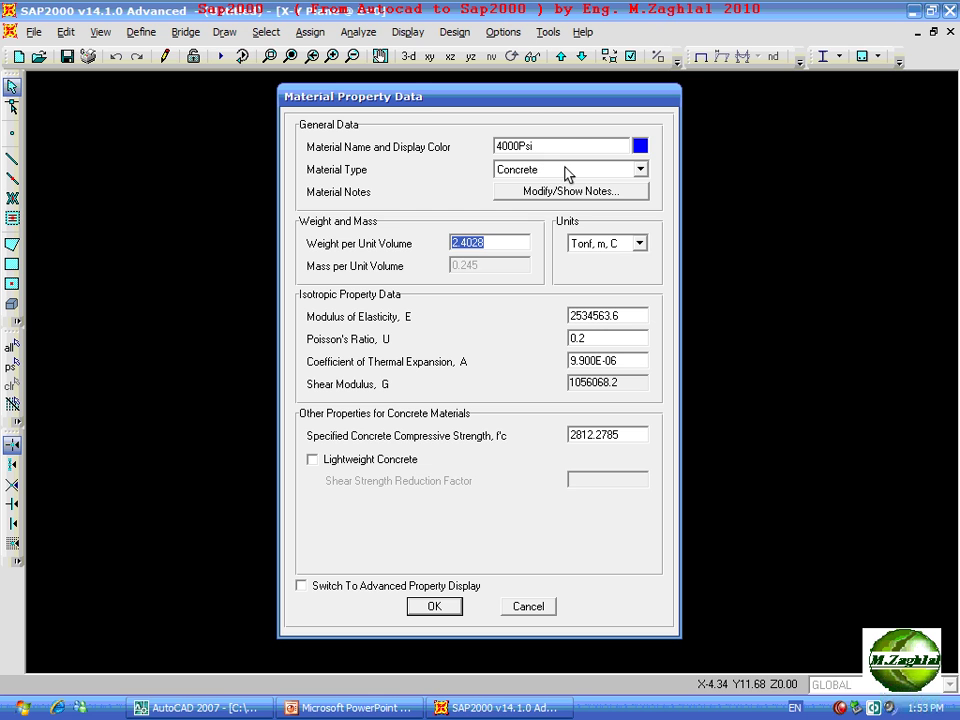
pyautogui.click(554, 144)
pyautogui.doubleClick(554, 143)
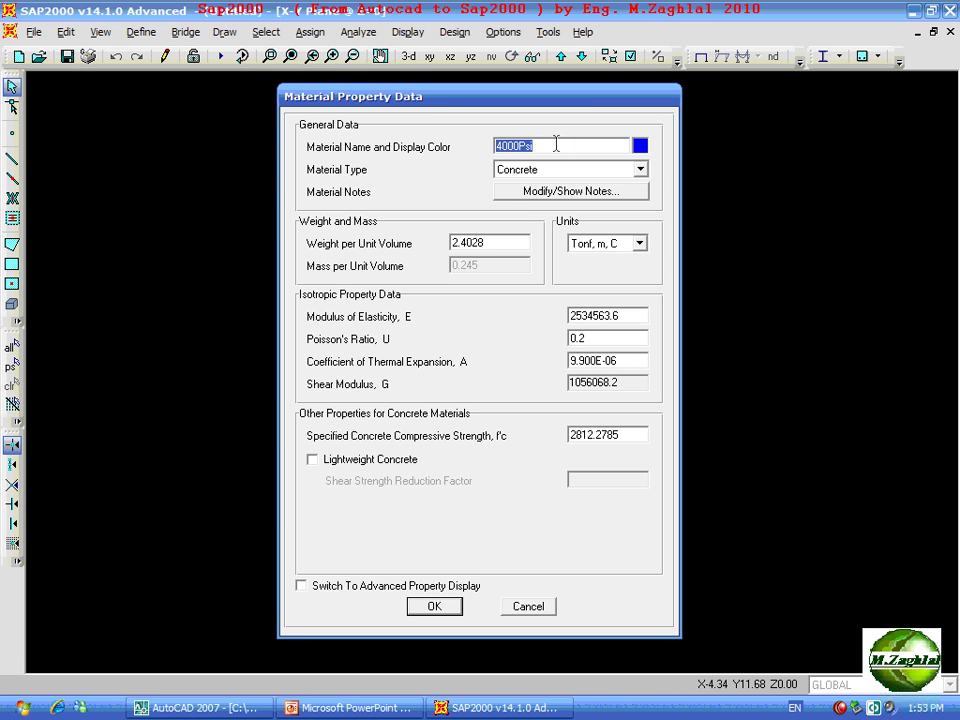
pyautogui.write('con')
pyautogui.write('crete')
pyautogui.doubleClick(502, 240)
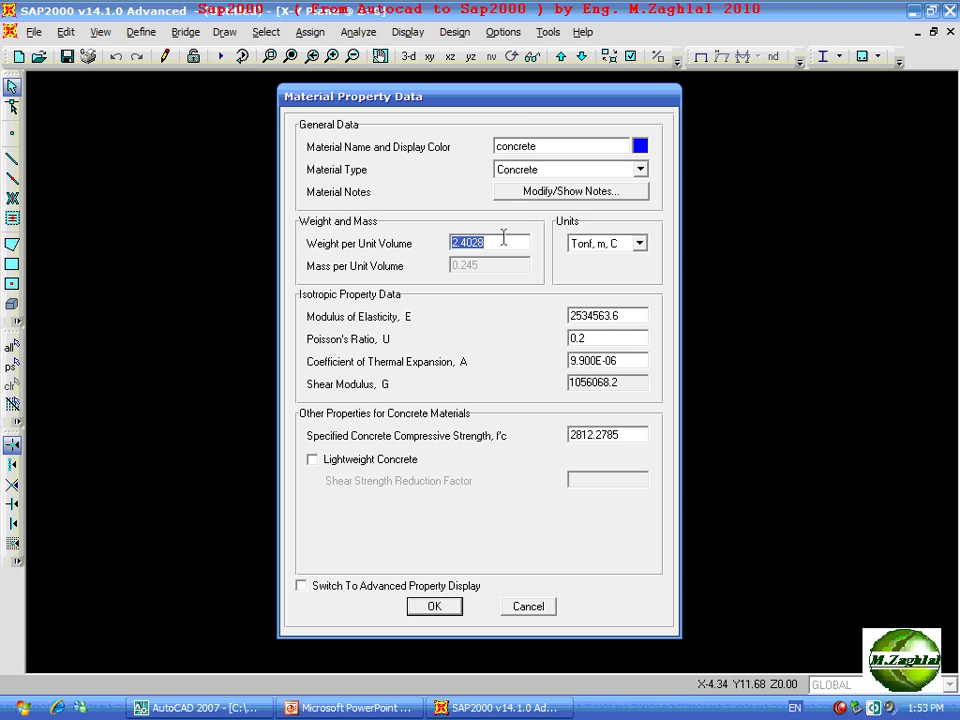
pyautogui.write('2.5')
# Set the concrete modulus of elasticity to 2213590, from 14000*sqrt(250) adjusted.
pyautogui.doubleClick(630, 318)
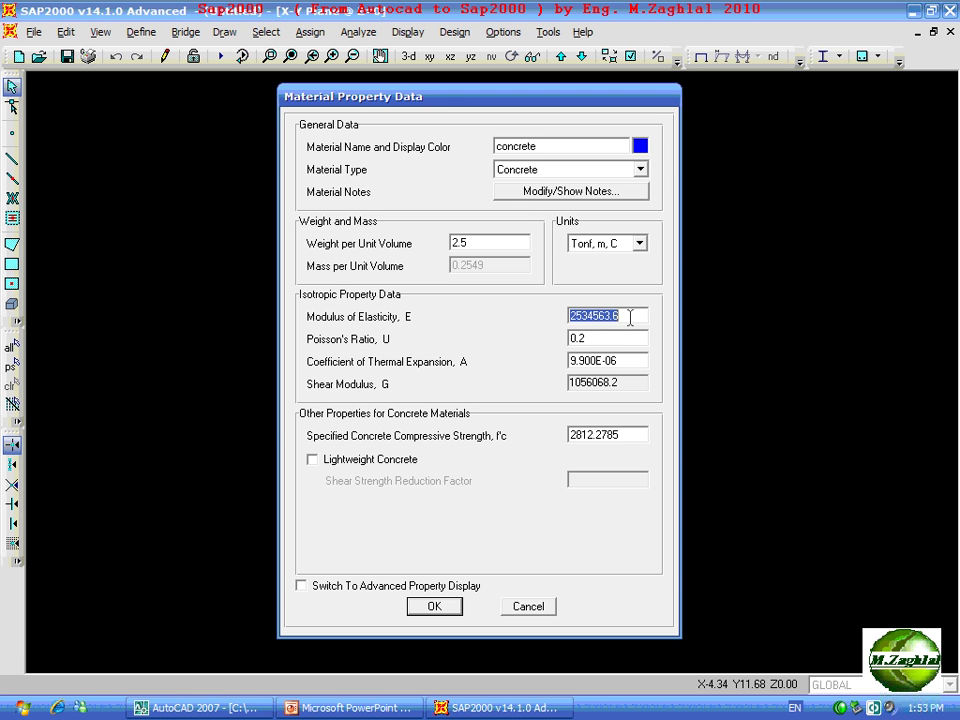
pyautogui.write('14000*(')
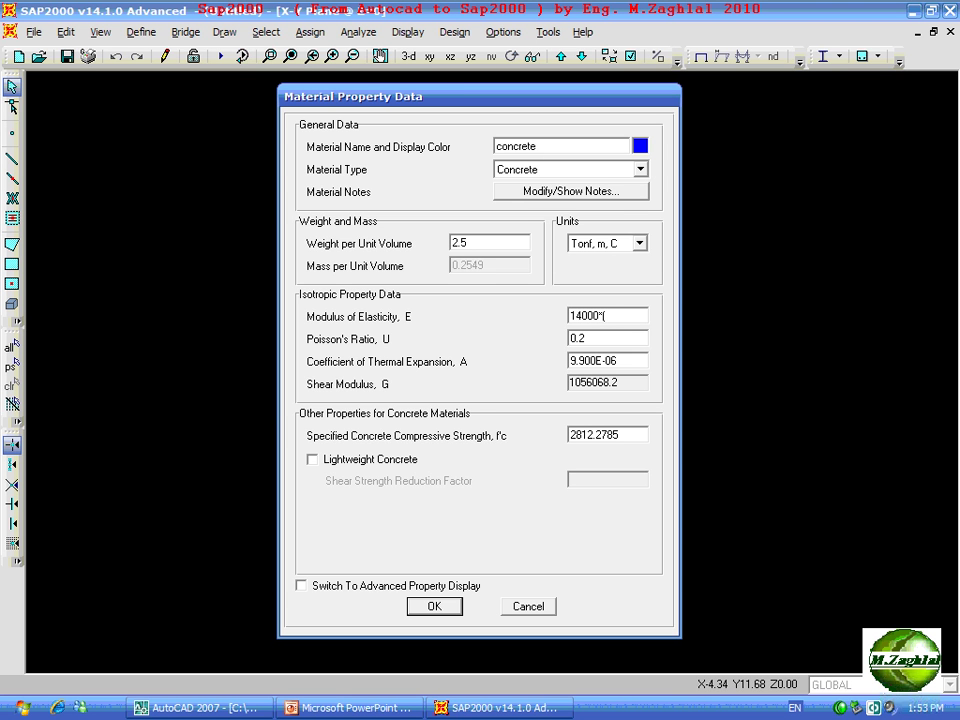
pyautogui.write('25')
pyautogui.write('0')
pyautogui.write(')')
pyautogui.write('^')
pyautogui.write('0.5')
pyautogui.doubleClick(600, 338)
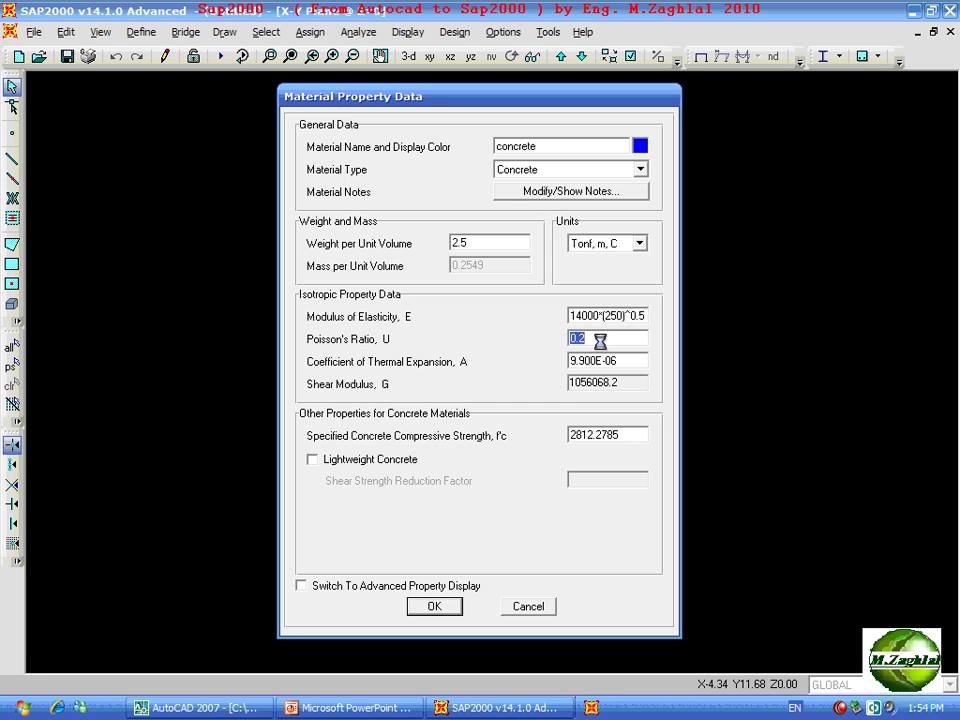
pyautogui.doubleClick(579, 314)
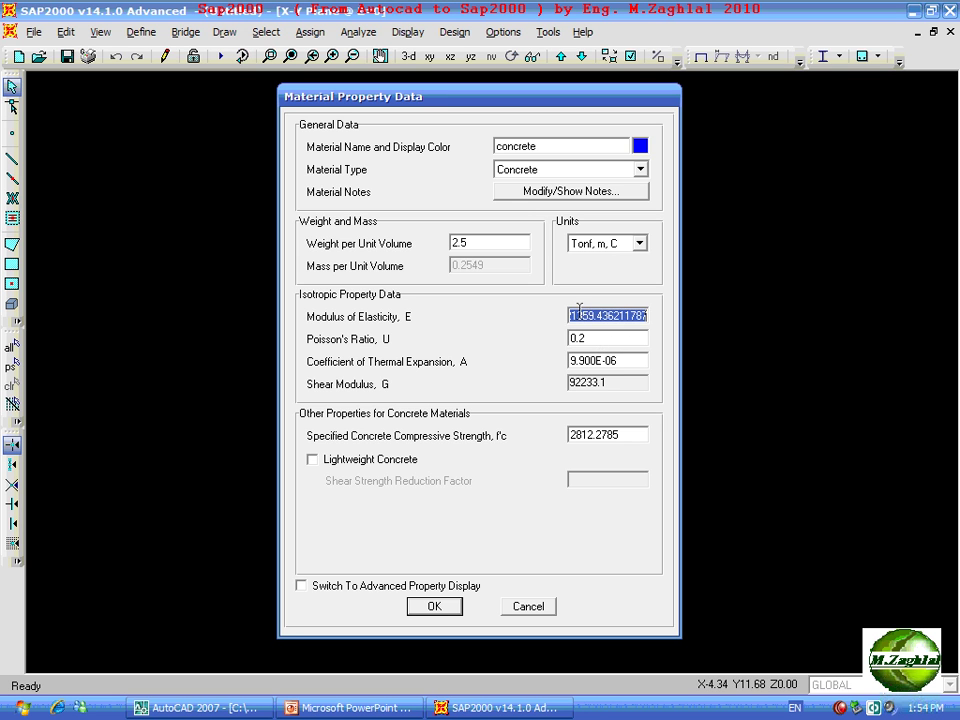
pyautogui.click(606, 360)
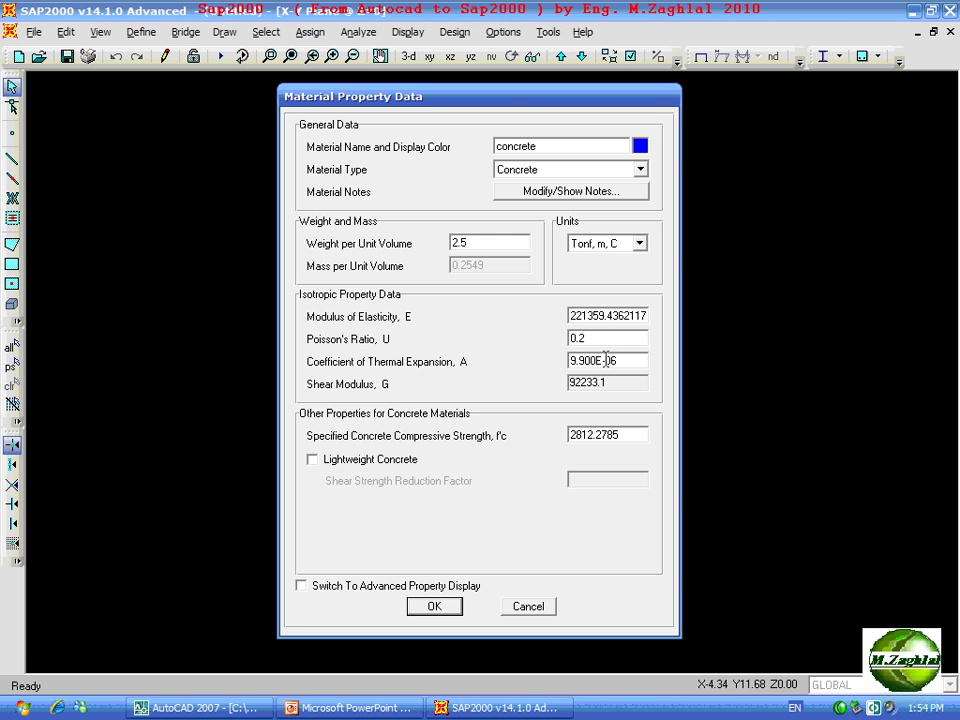
pyautogui.click(572, 316)
pyautogui.write('0')
pyautogui.press('Delete')
pyautogui.press('Delete')
pyautogui.press('Delete')
pyautogui.press('Delete')
pyautogui.press('Tab')
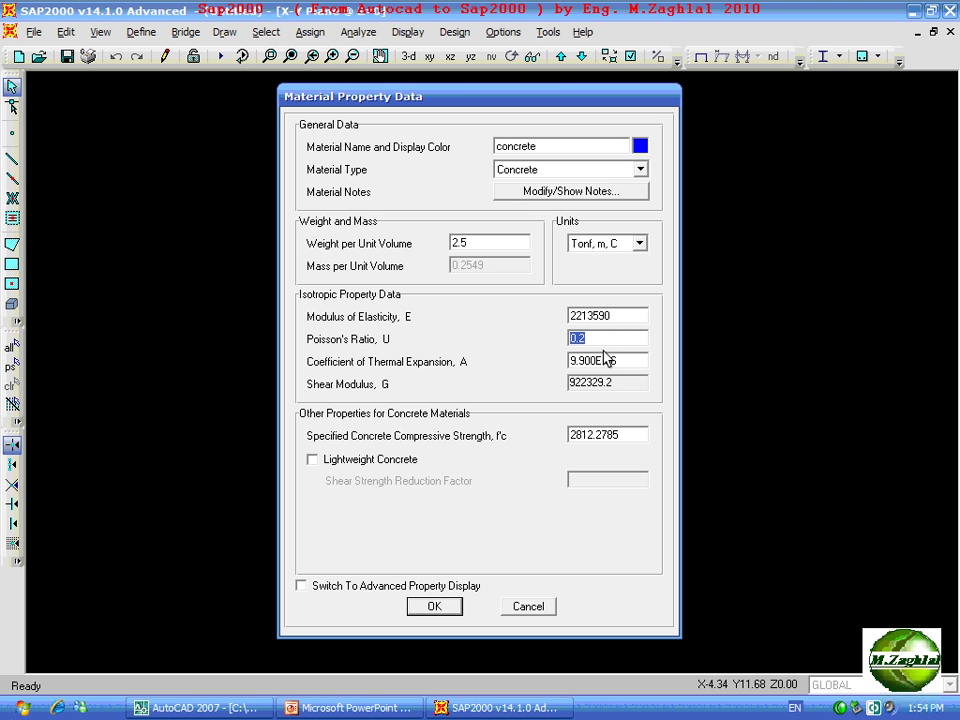
pyautogui.press('Tab')
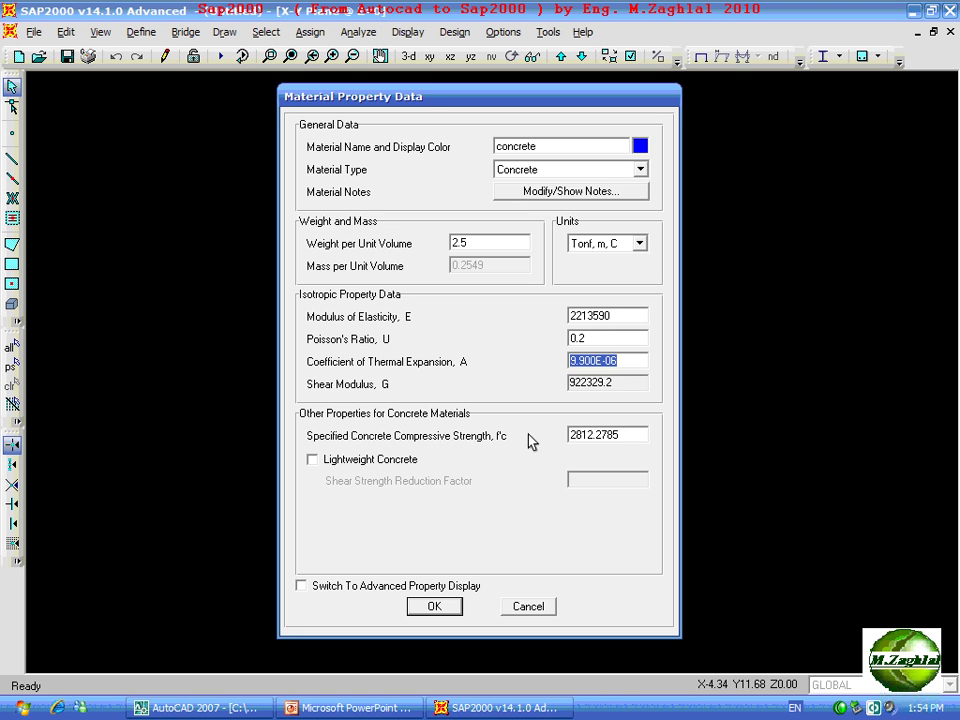
# Set f'c to 2000, from 0.8*250 adjusted, and confirm the material.
pyautogui.doubleClick(625, 435)
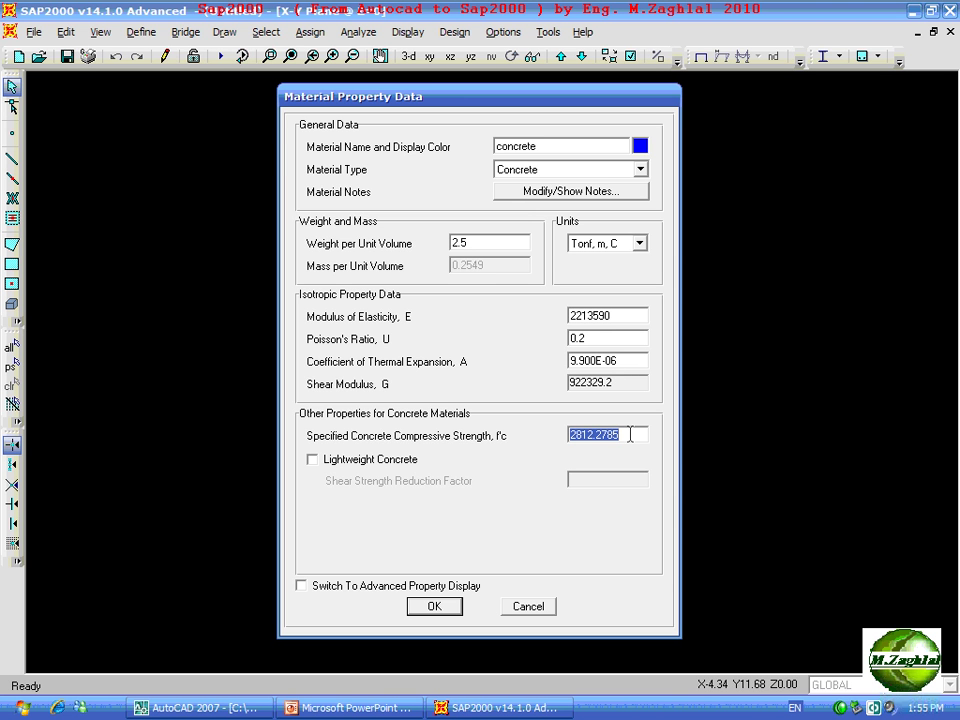
pyautogui.write('0.8')
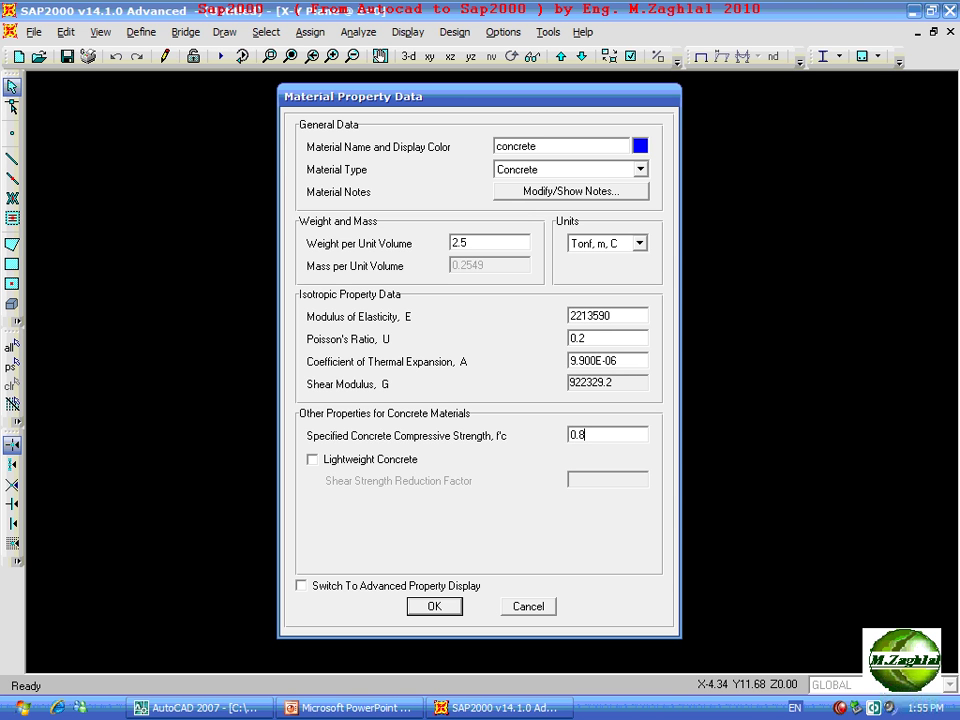
pyautogui.write('*250')
pyautogui.doubleClick(622, 361)
pyautogui.doubleClick(606, 433)
pyautogui.click(606, 433)
pyautogui.write('000')
pyautogui.click(434, 606)
# Start a new rectangular concrete frame section from the frame section definitions.
pyautogui.click(566, 444)
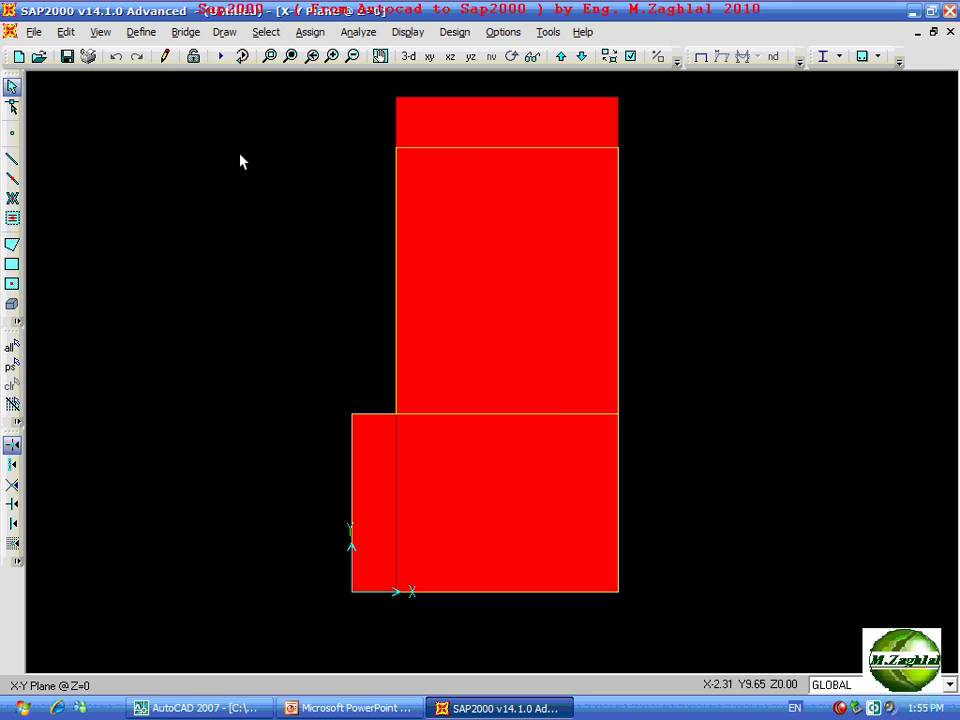
pyautogui.click(141, 32)
pyautogui.moveTo(192, 77)
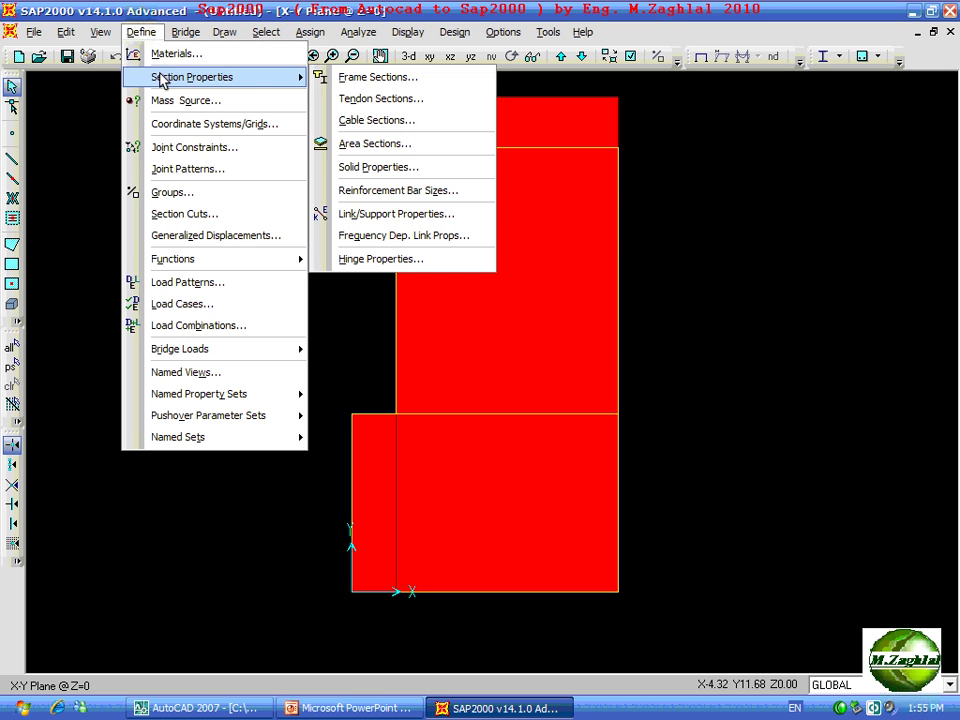
pyautogui.click(342, 78)
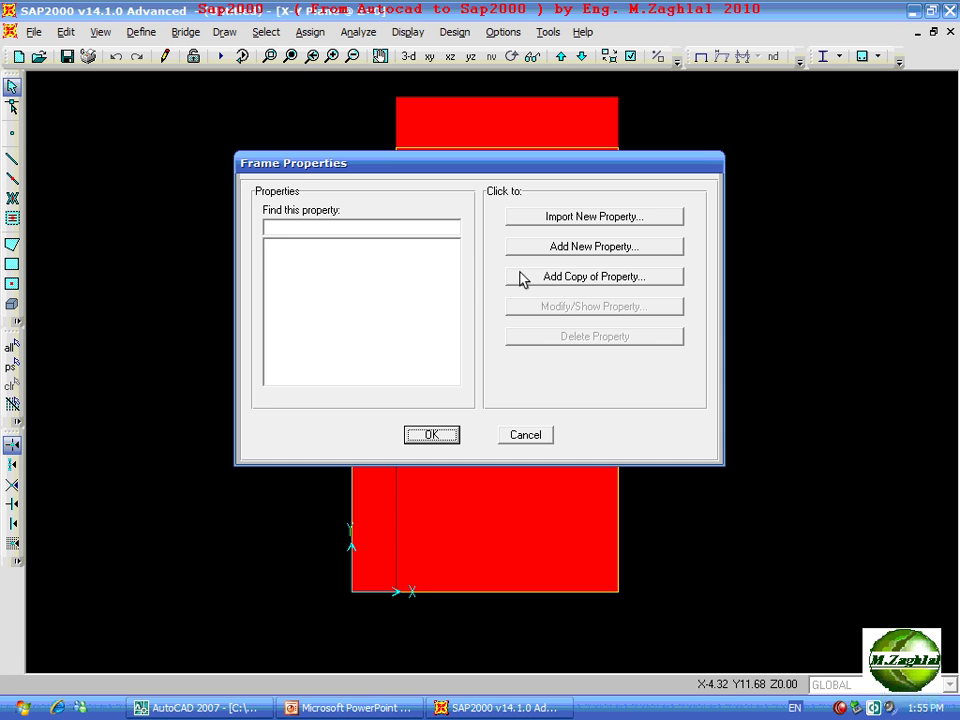
pyautogui.click(519, 254)
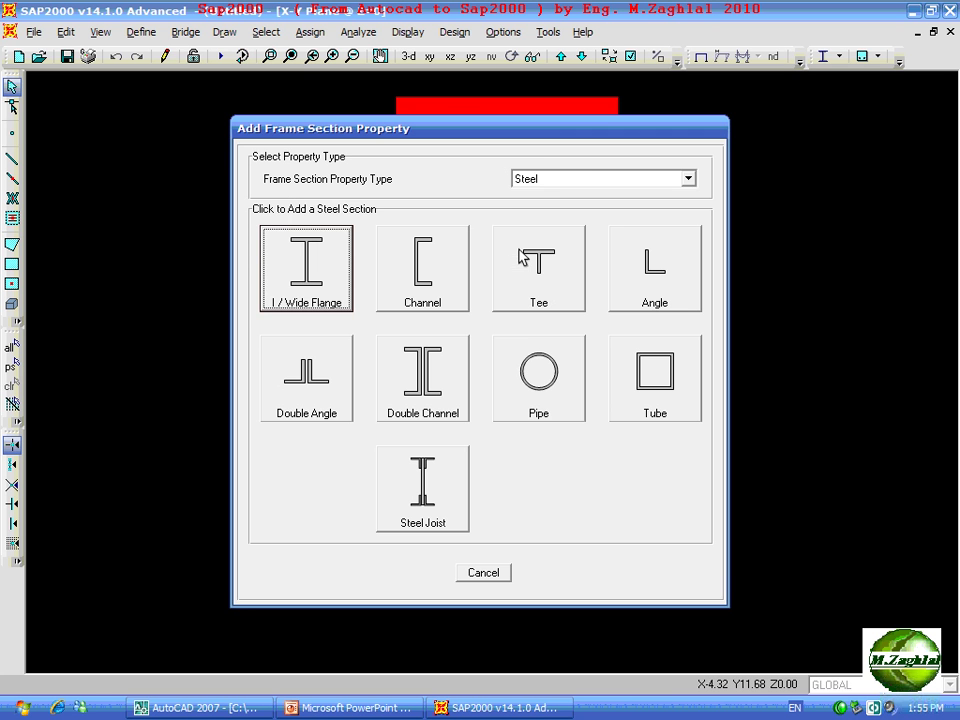
pyautogui.click(553, 178)
pyautogui.click(553, 208)
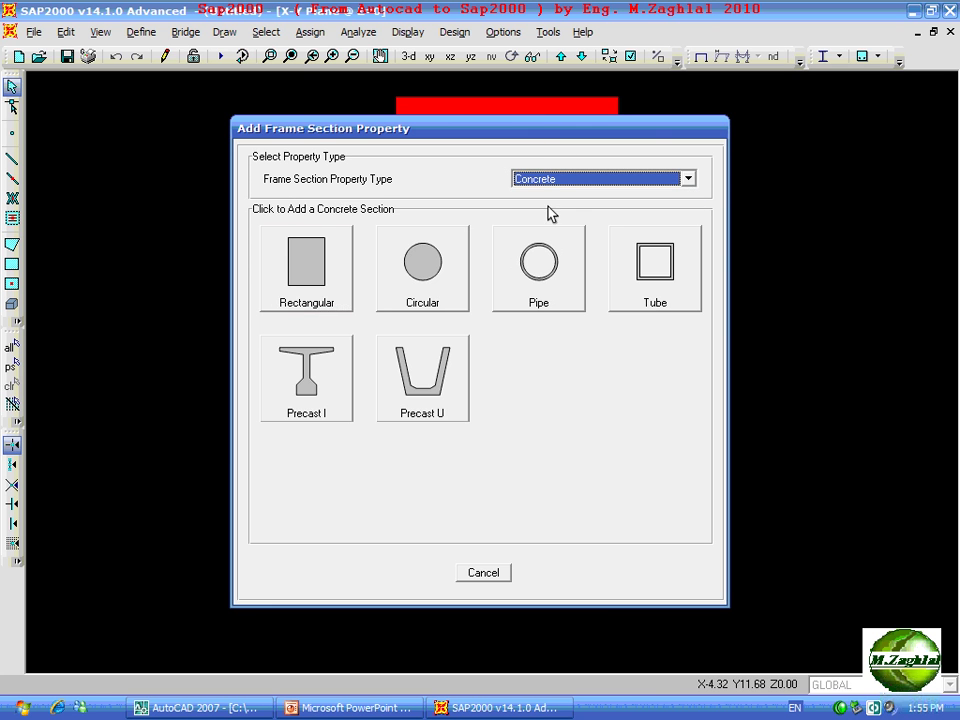
pyautogui.click(316, 276)
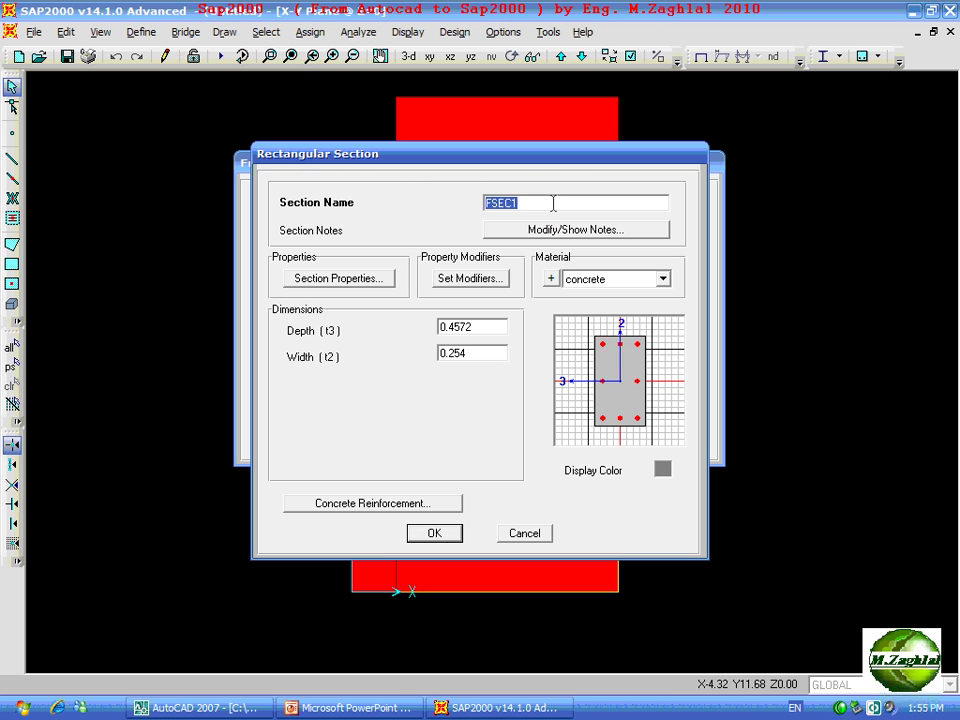
# Name the section b60 with depth 0.6 and width 0.25, and save it.
pyautogui.write('b')
pyautogui.write('60')
pyautogui.doubleClick(491, 326)
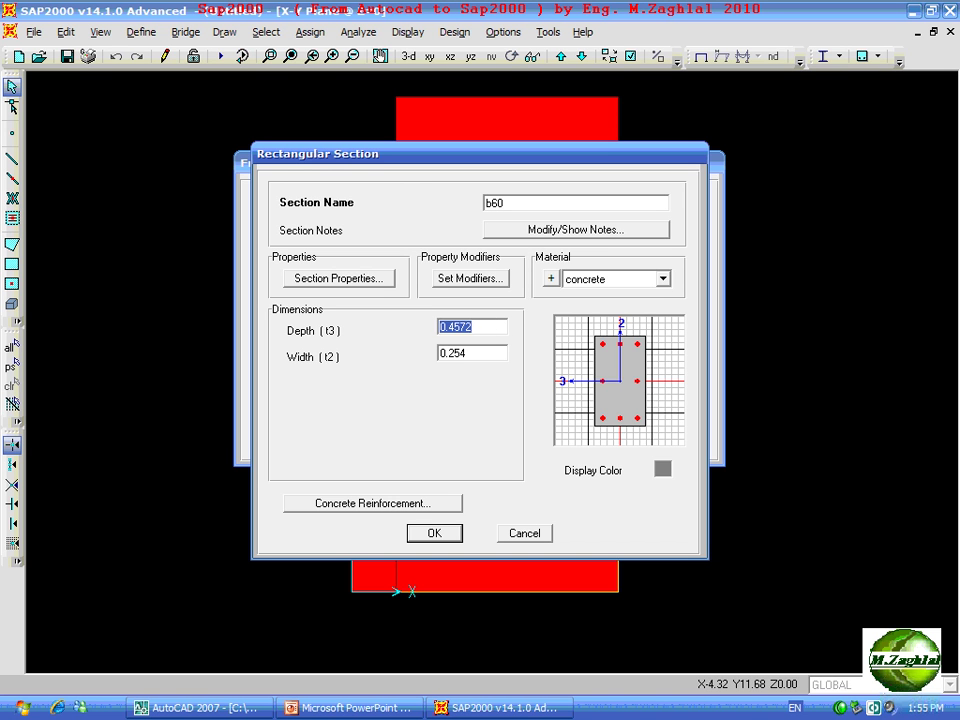
pyautogui.write('.6')
pyautogui.doubleClick(482, 353)
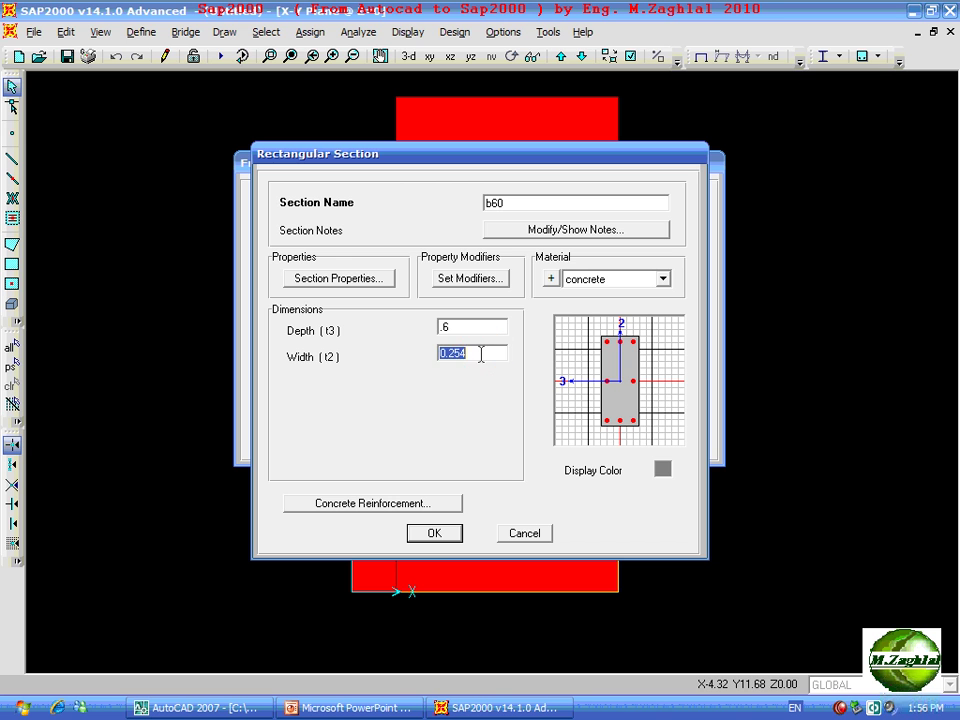
pyautogui.write('.25')
pyautogui.doubleClick(485, 326)
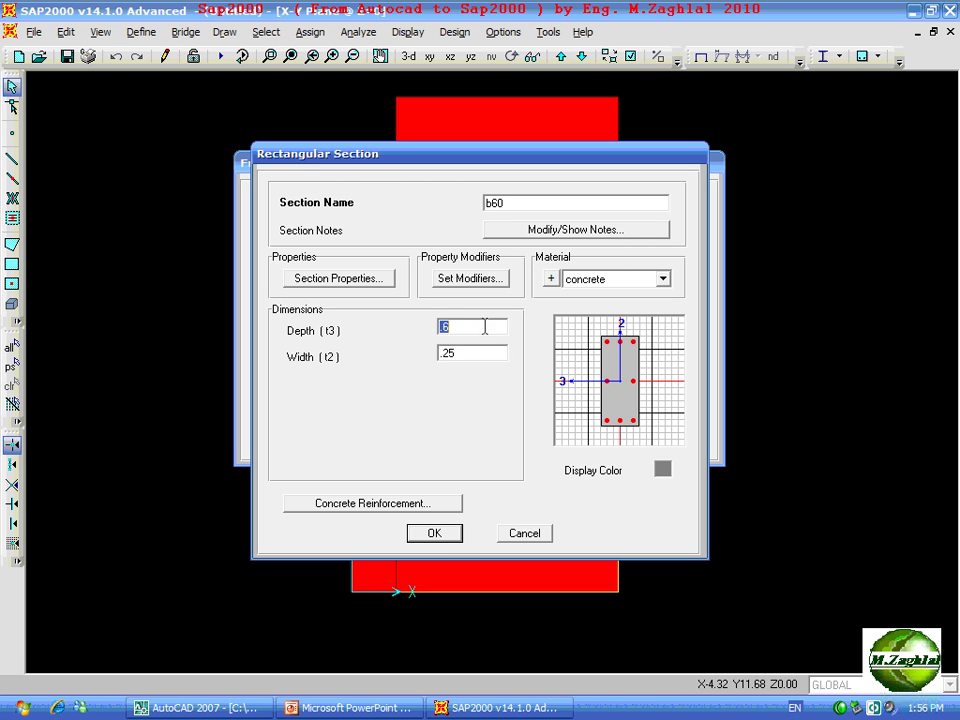
pyautogui.click(440, 536)
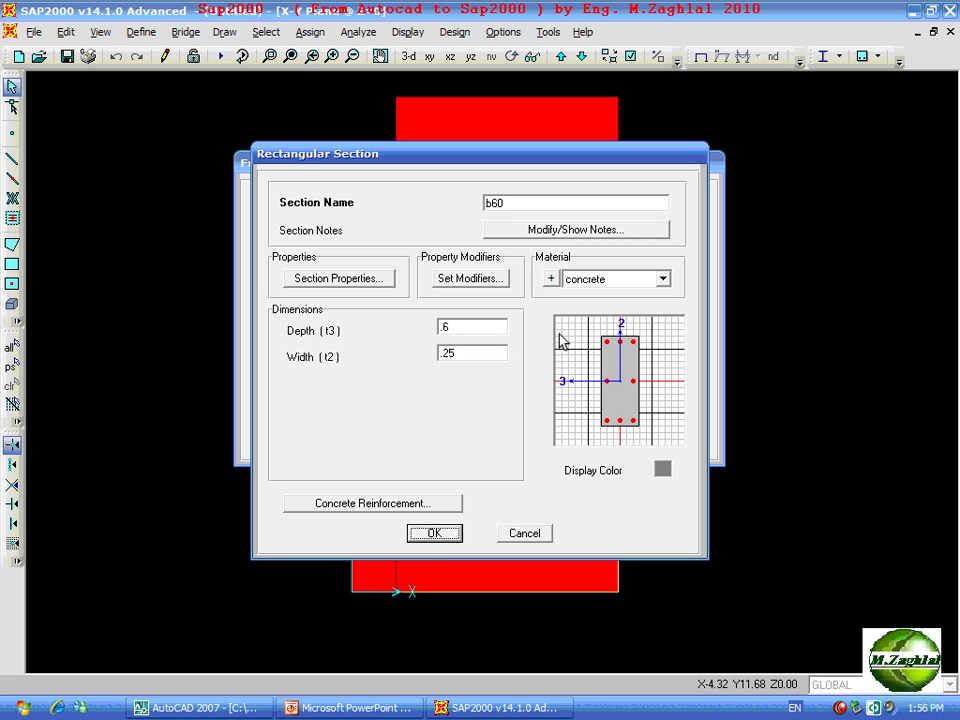
pyautogui.click(446, 535)
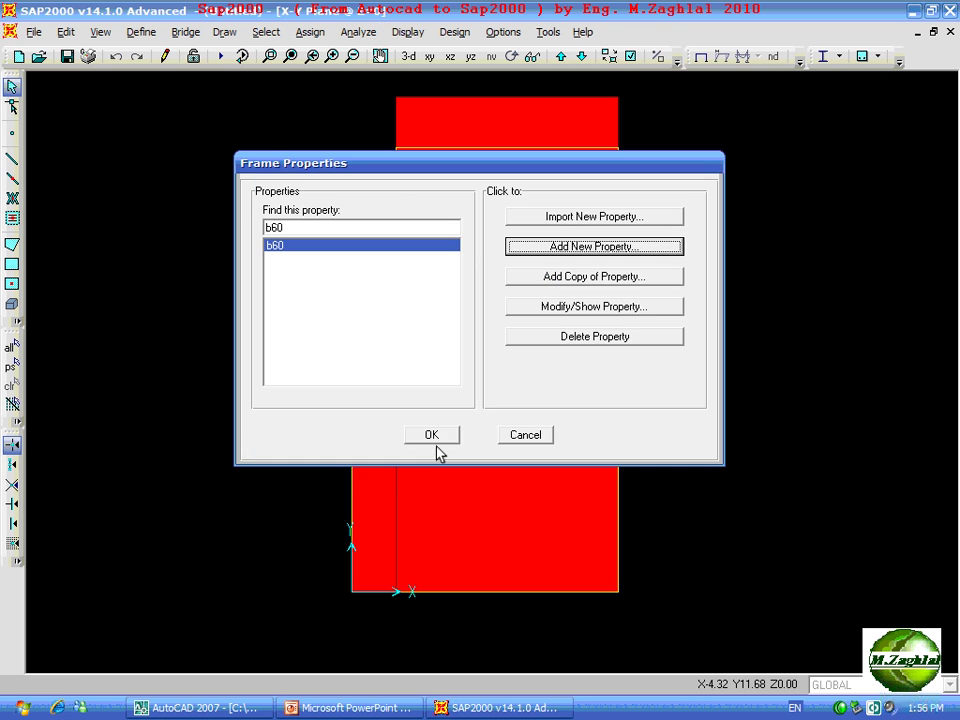
pyautogui.click(434, 436)
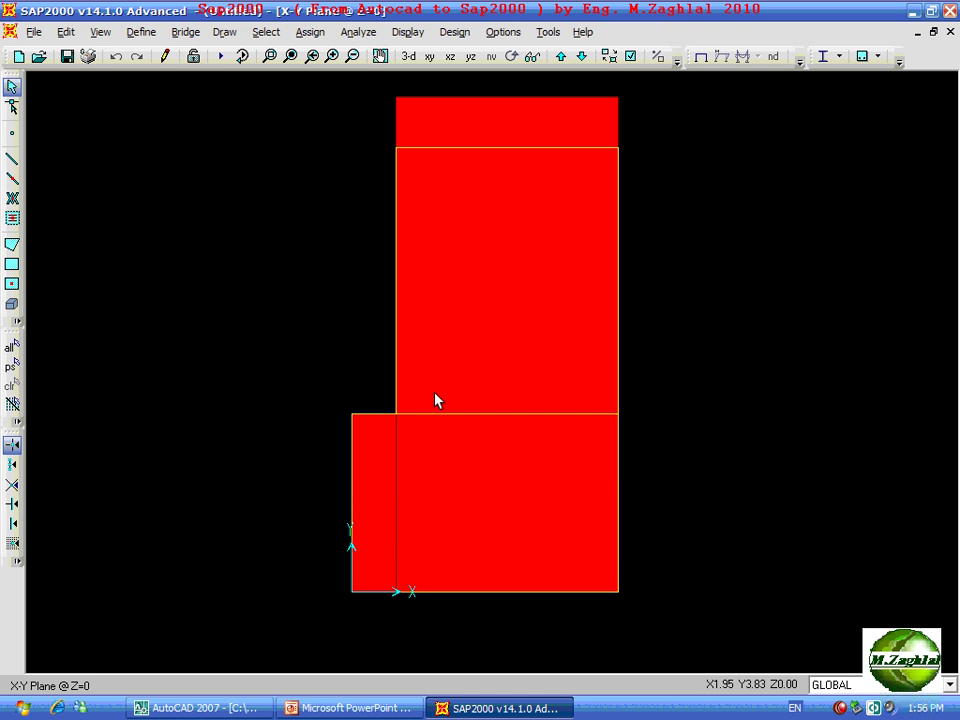
# Add area section s15 with membrane and bending thickness both 0.15.
pyautogui.click(142, 32)
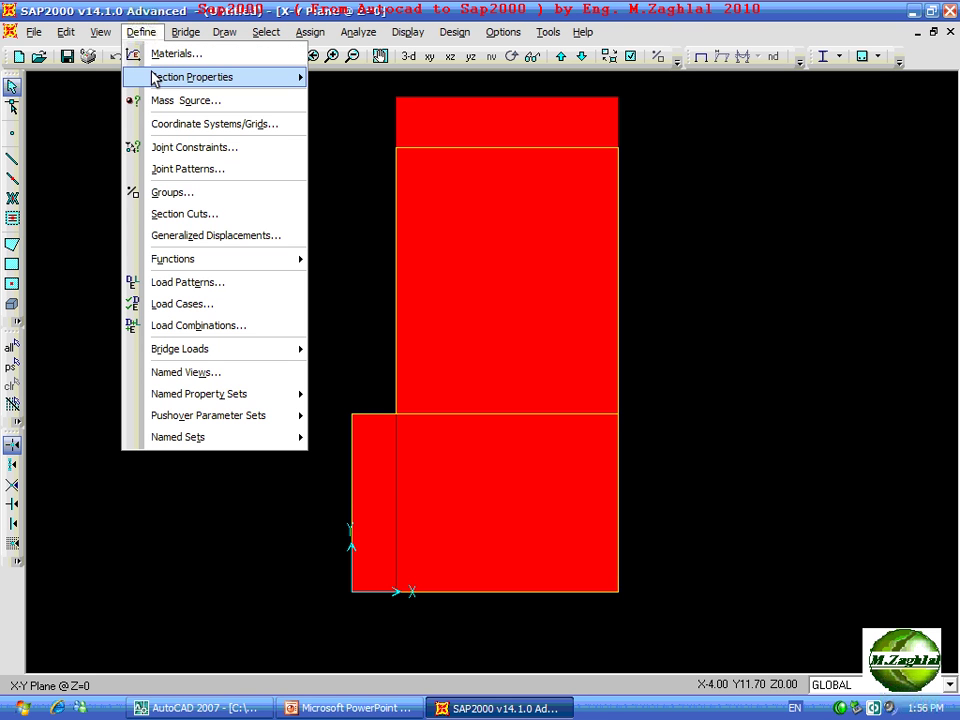
pyautogui.moveTo(192, 77)
pyautogui.click(368, 144)
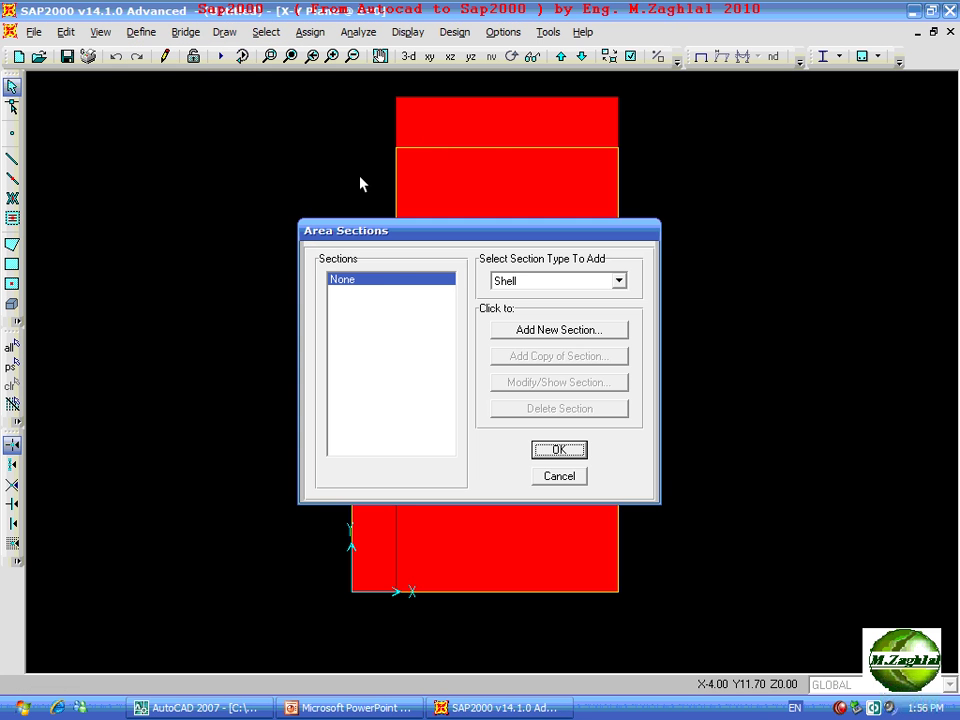
pyautogui.click(527, 329)
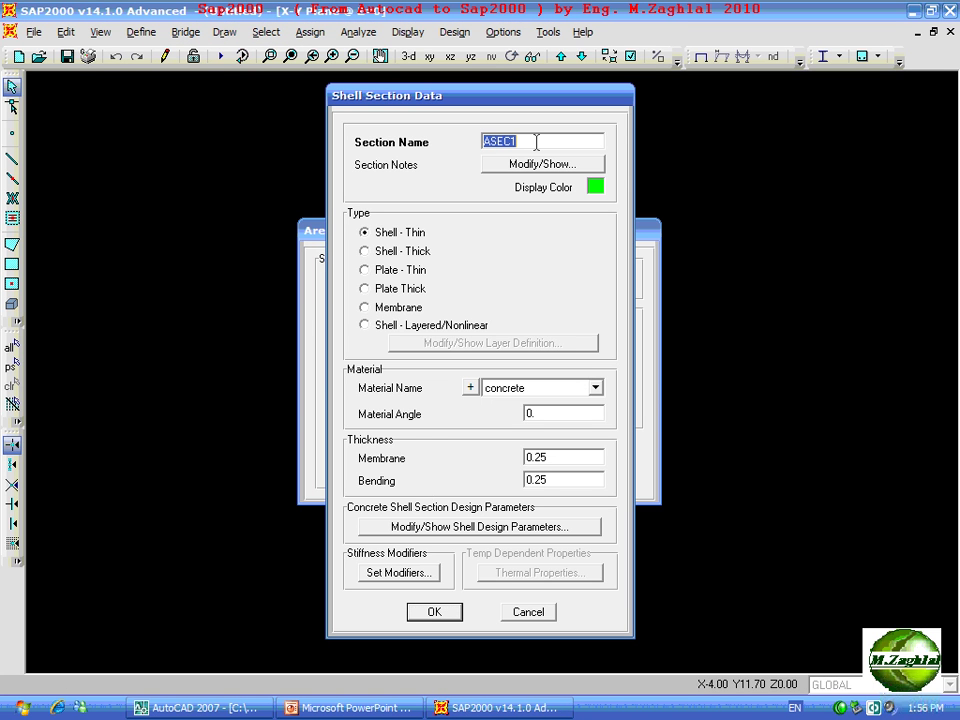
pyautogui.write('s1')
pyautogui.write('5')
pyautogui.press('BackSpace')
pyautogui.write('5')
pyautogui.doubleClick(559, 457)
pyautogui.write('0.15')
pyautogui.click(564, 481)
pyautogui.doubleClick(564, 481)
pyautogui.write('0.')
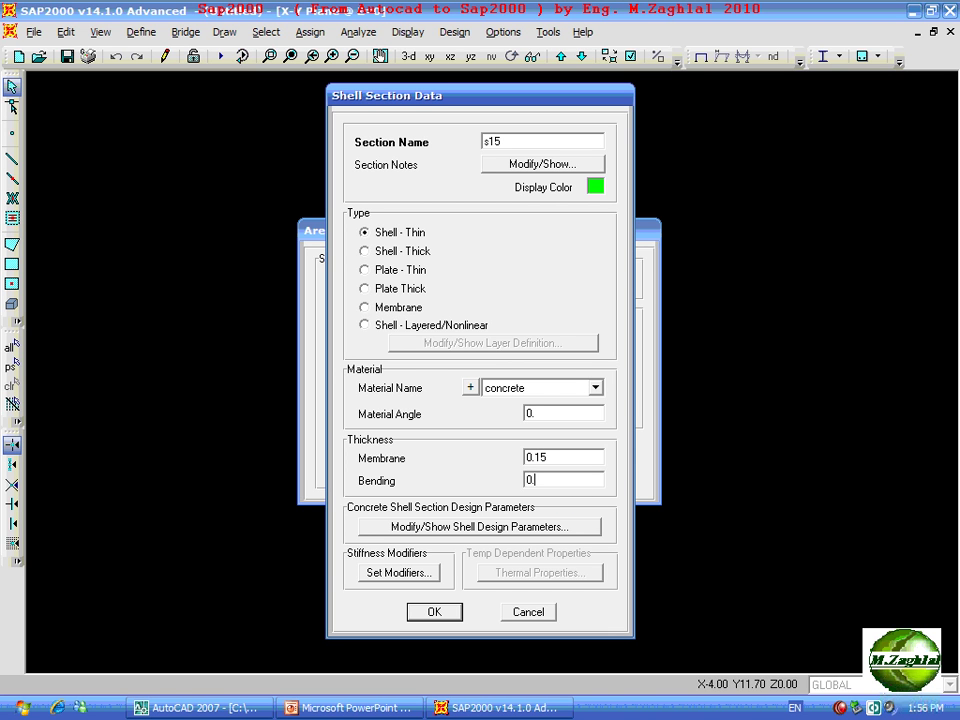
pyautogui.write('15')
pyautogui.click(437, 614)
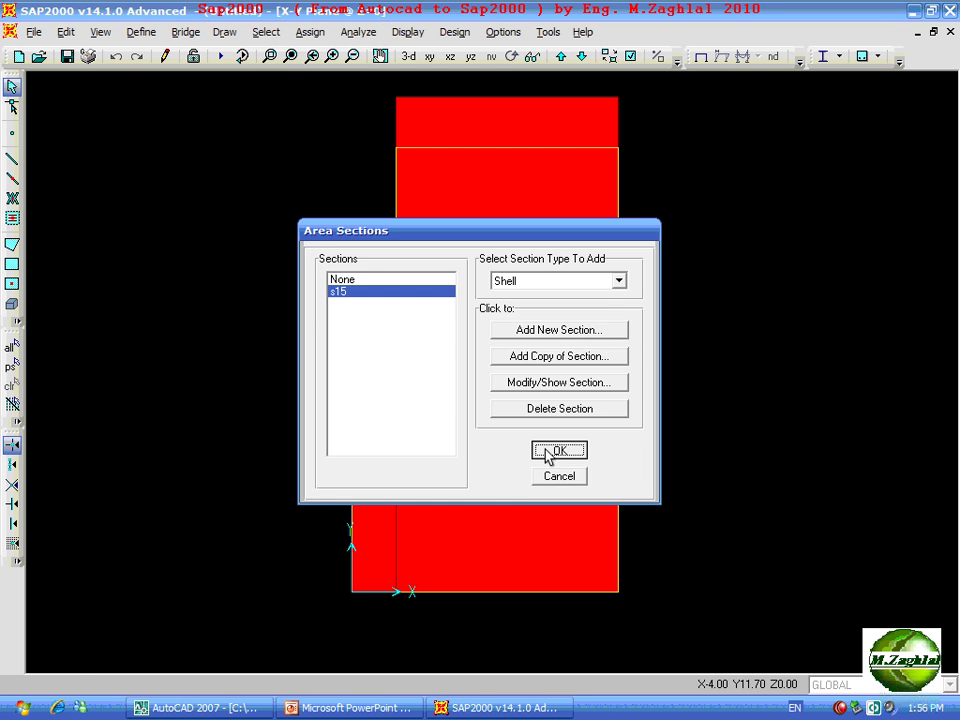
pyautogui.click(553, 450)
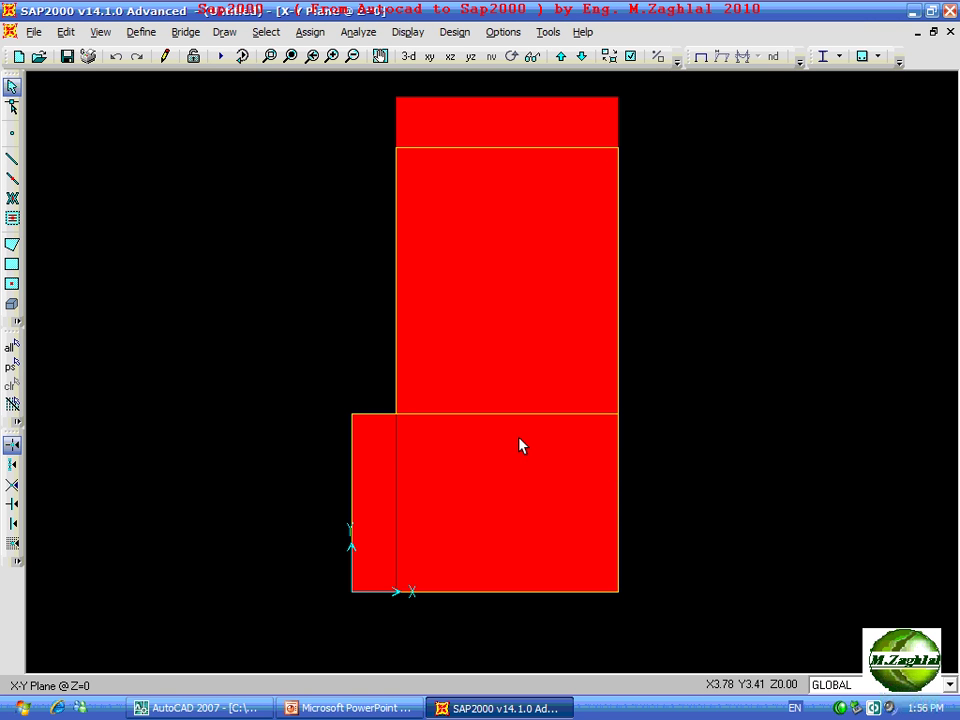
# Assign the s15 shell section to all four slab areas.
pyautogui.click(508, 197)
pyautogui.click(519, 501)
pyautogui.click(416, 496)
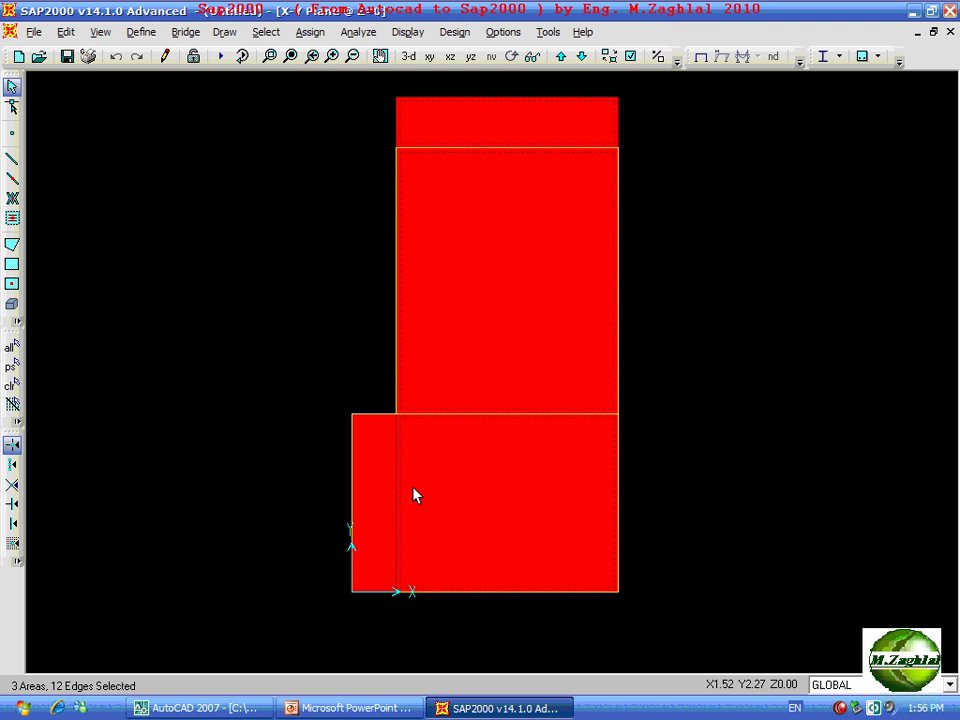
pyautogui.click(375, 484)
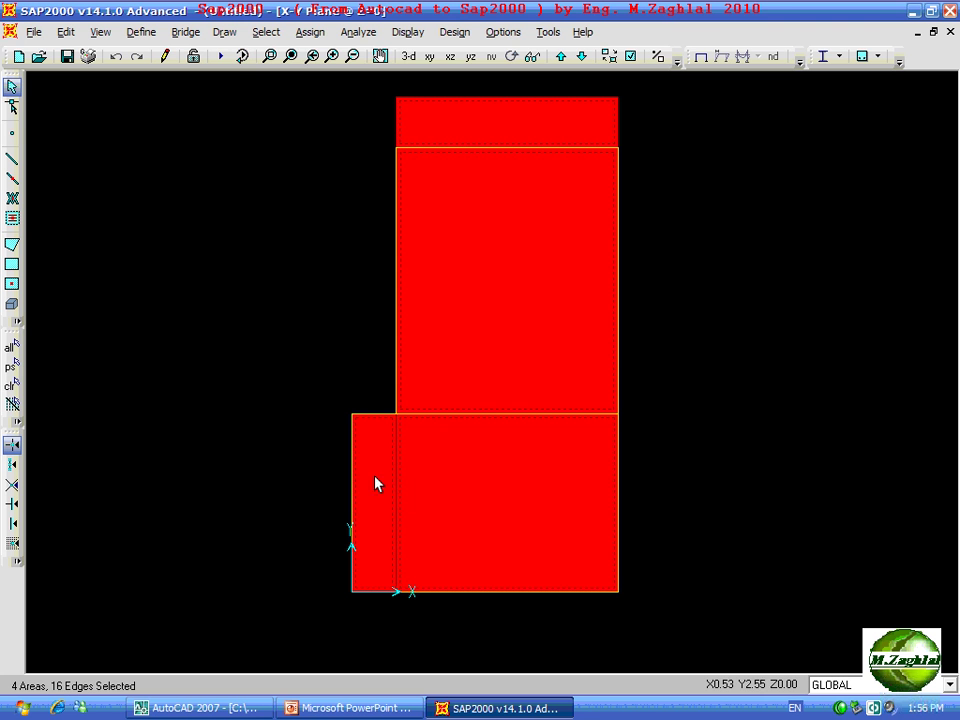
pyautogui.click(321, 38)
pyautogui.moveTo(400, 140)
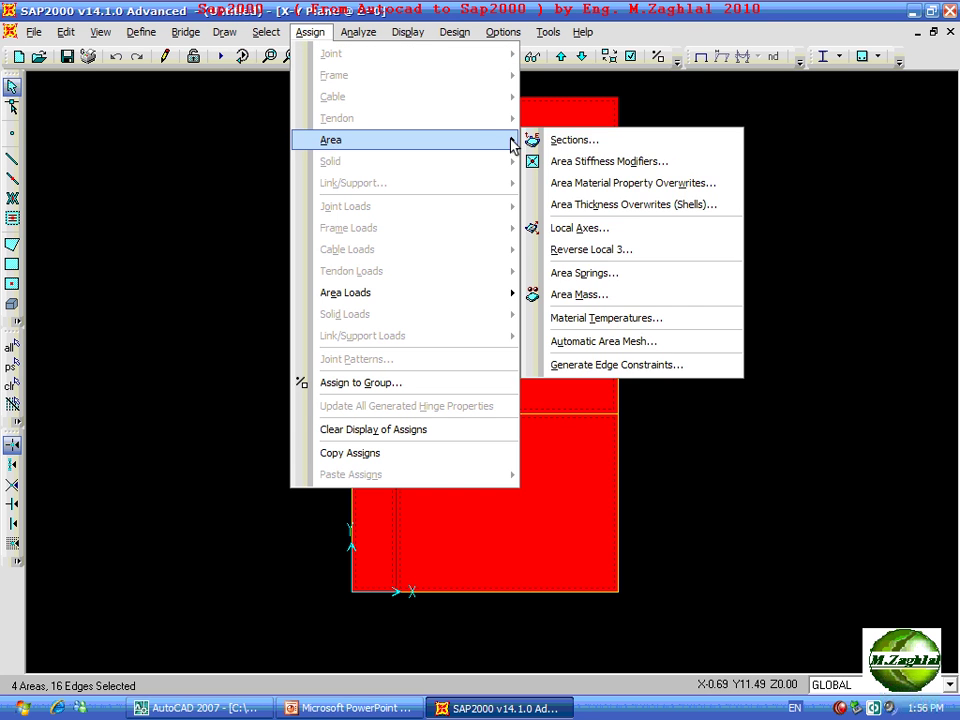
pyautogui.click(560, 140)
pyautogui.click(340, 291)
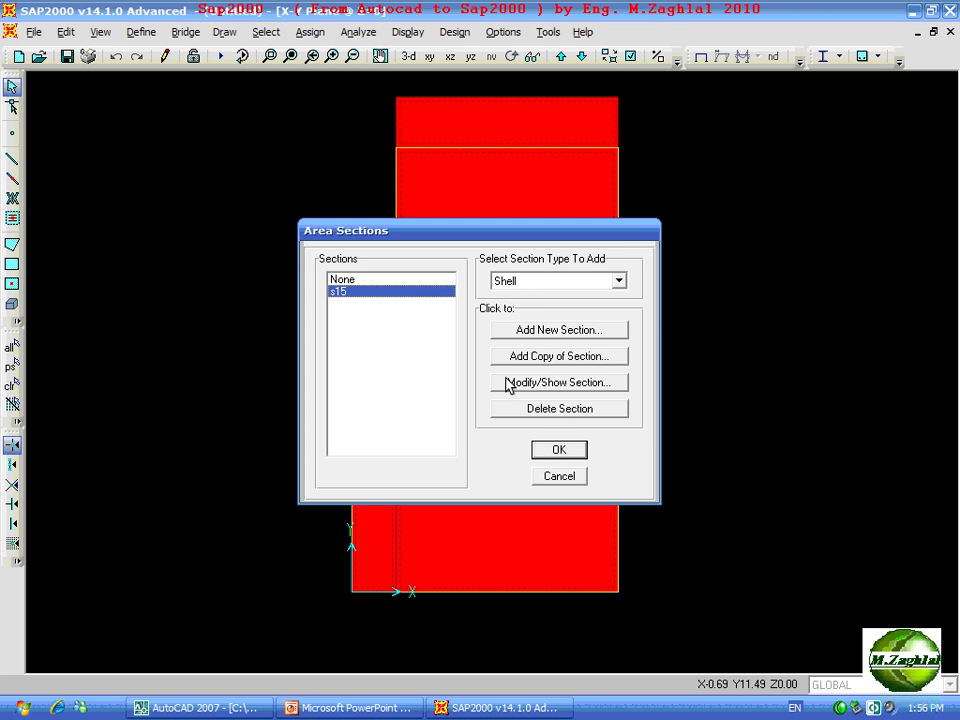
pyautogui.click(553, 451)
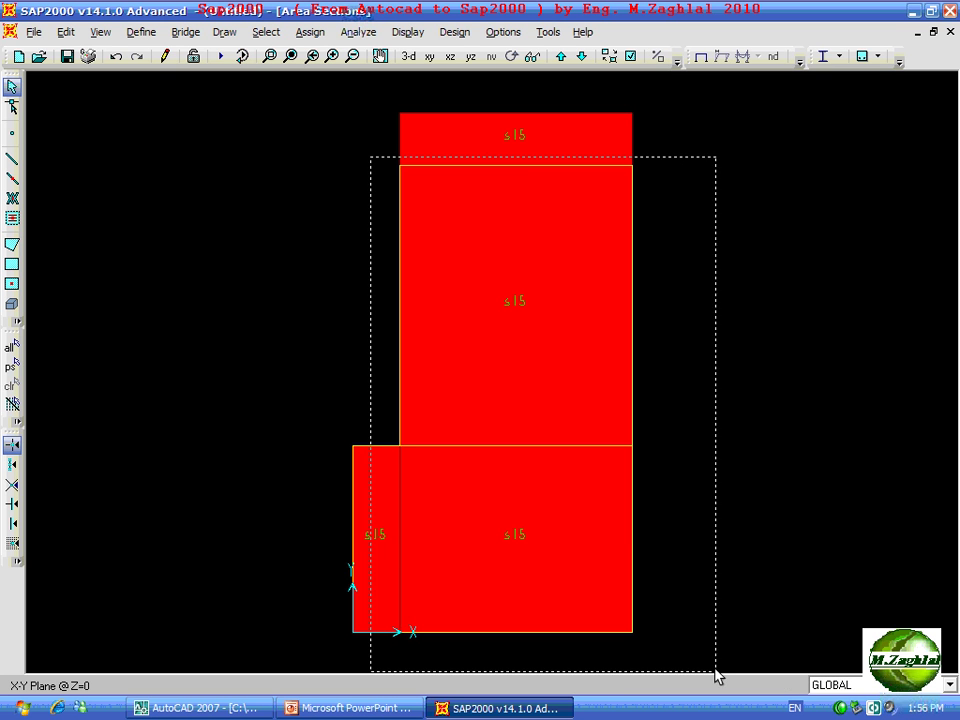
# Select all the slab's beams and assign them the b60 frame section.
pyautogui.moveTo(383, 157); pyautogui.dragTo(716, 680)
pyautogui.moveTo(312, 411)
pyautogui.mouseDown()
pyautogui.moveTo(432, 620)
pyautogui.moveTo(675, 640)
pyautogui.mouseUp()
pyautogui.click(309, 32)
pyautogui.moveTo(334, 75)
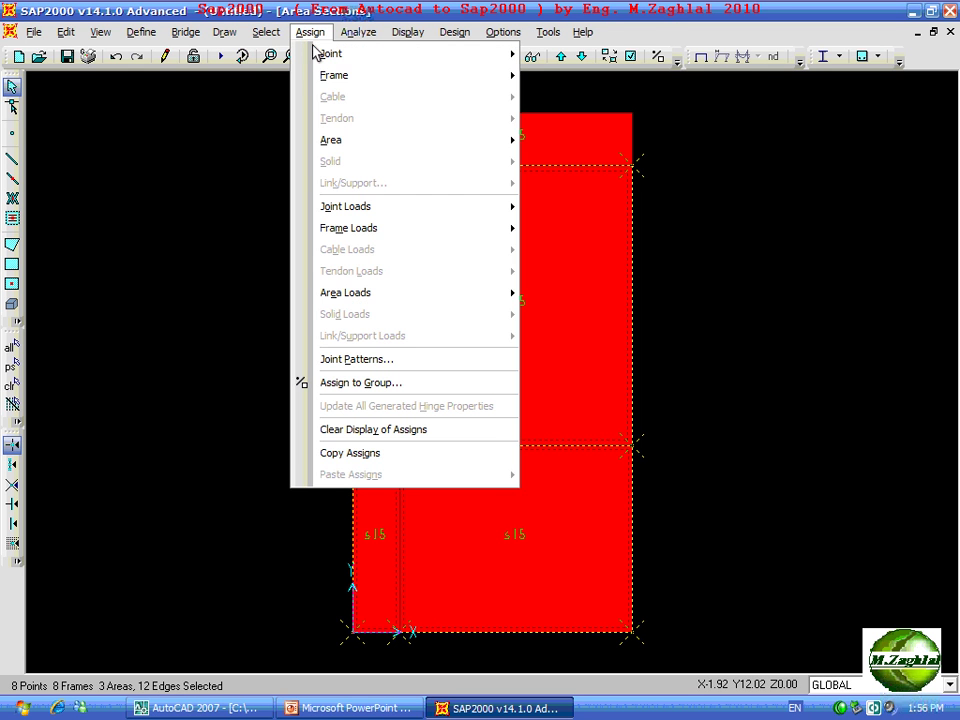
pyautogui.click(576, 77)
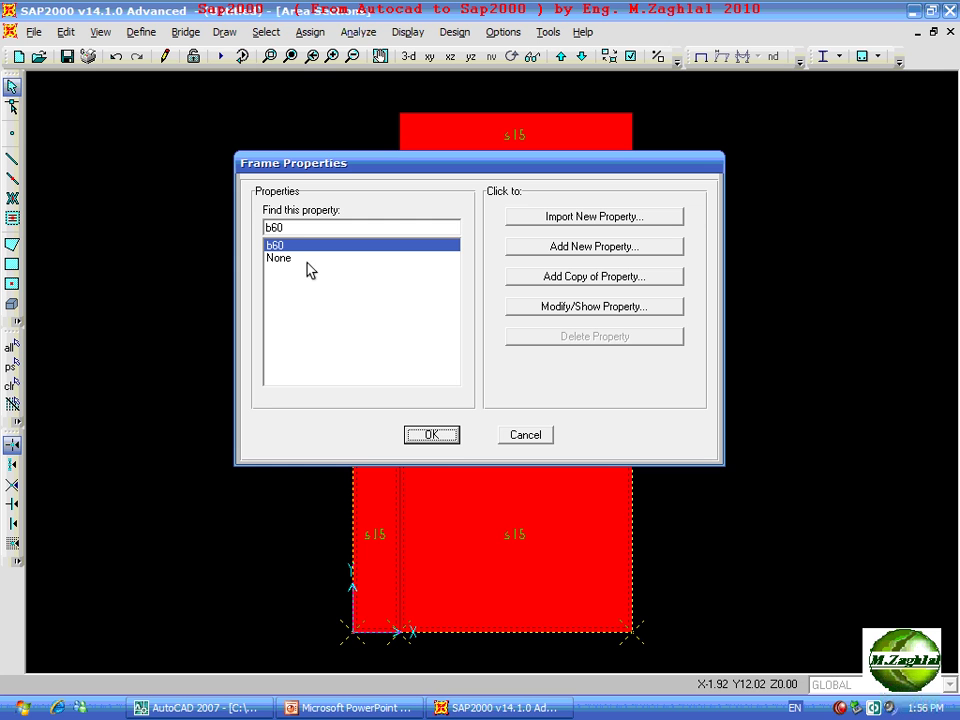
pyautogui.click(447, 437)
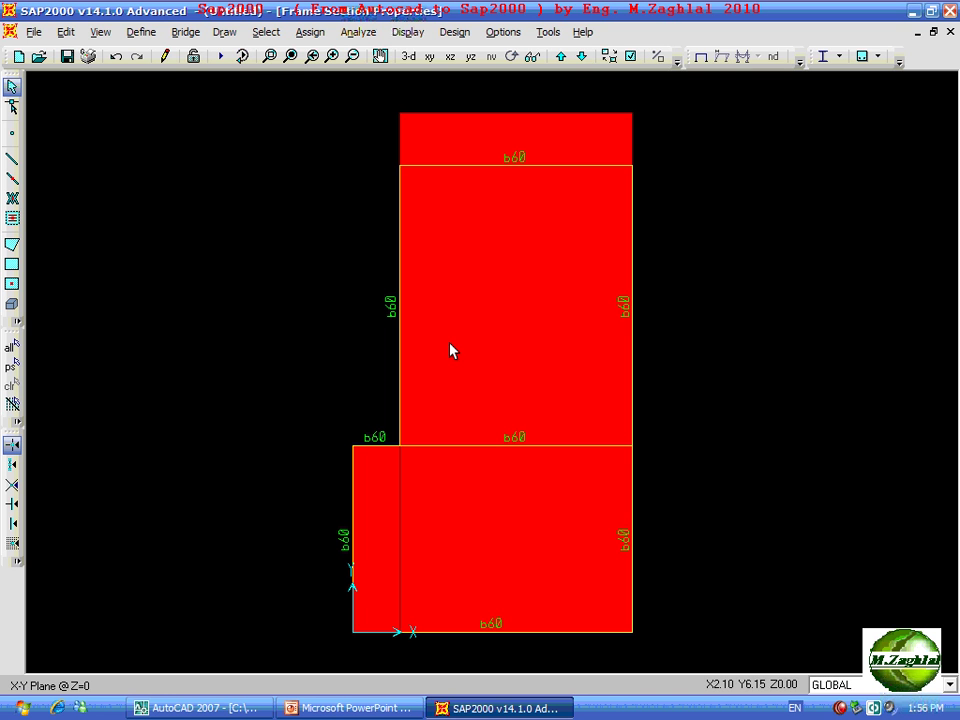
# Select the six boundary joints of the slab.
pyautogui.click(399, 166)
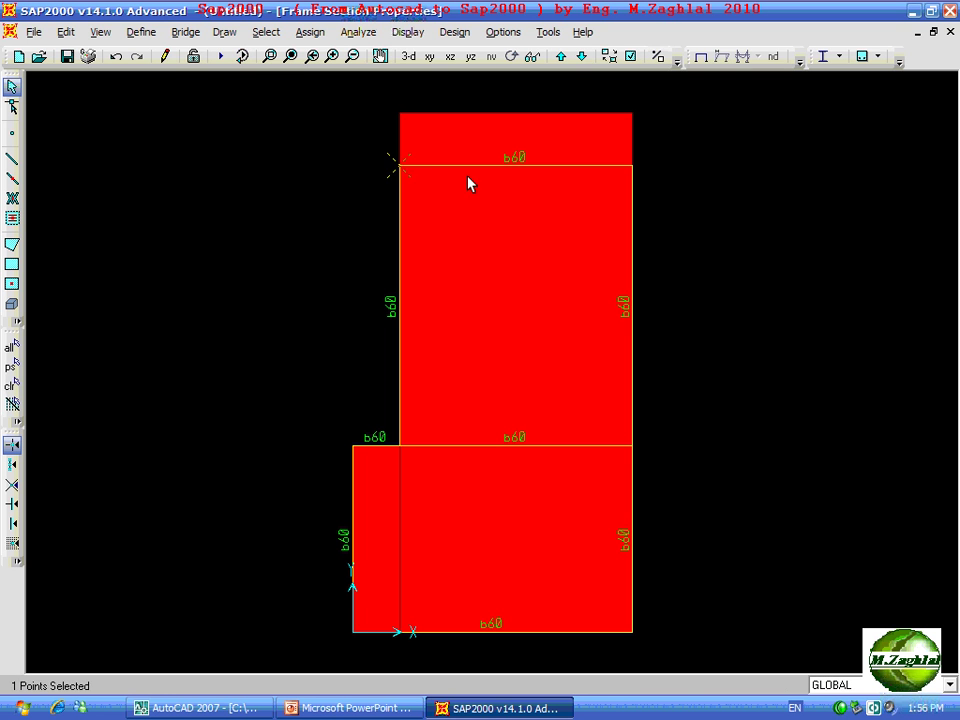
pyautogui.click(631, 166)
pyautogui.click(631, 445)
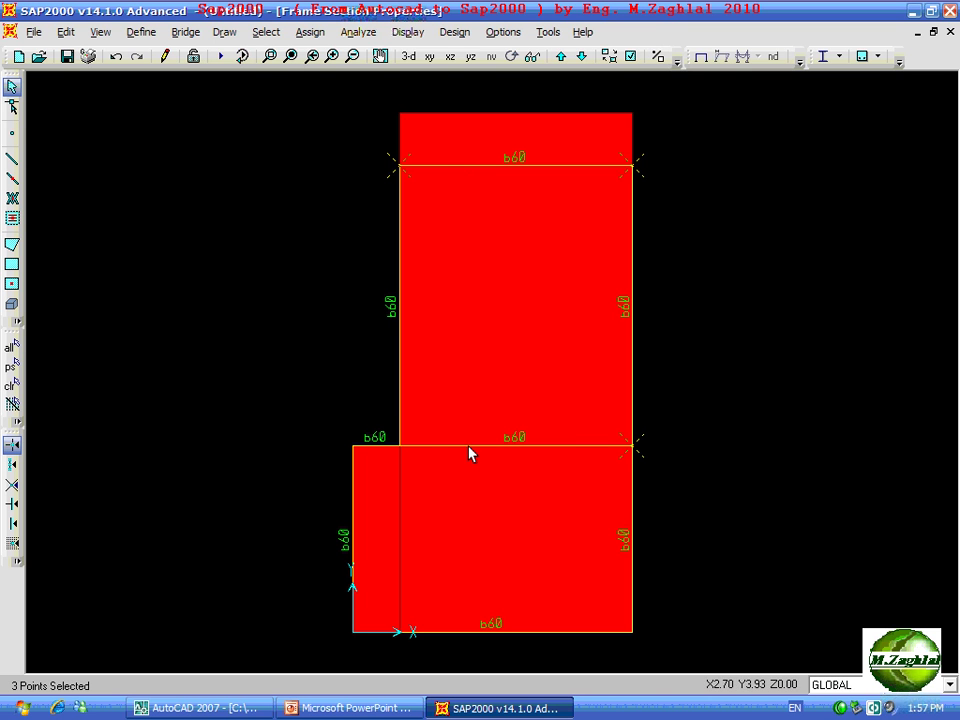
pyautogui.click(399, 446)
pyautogui.click(355, 638)
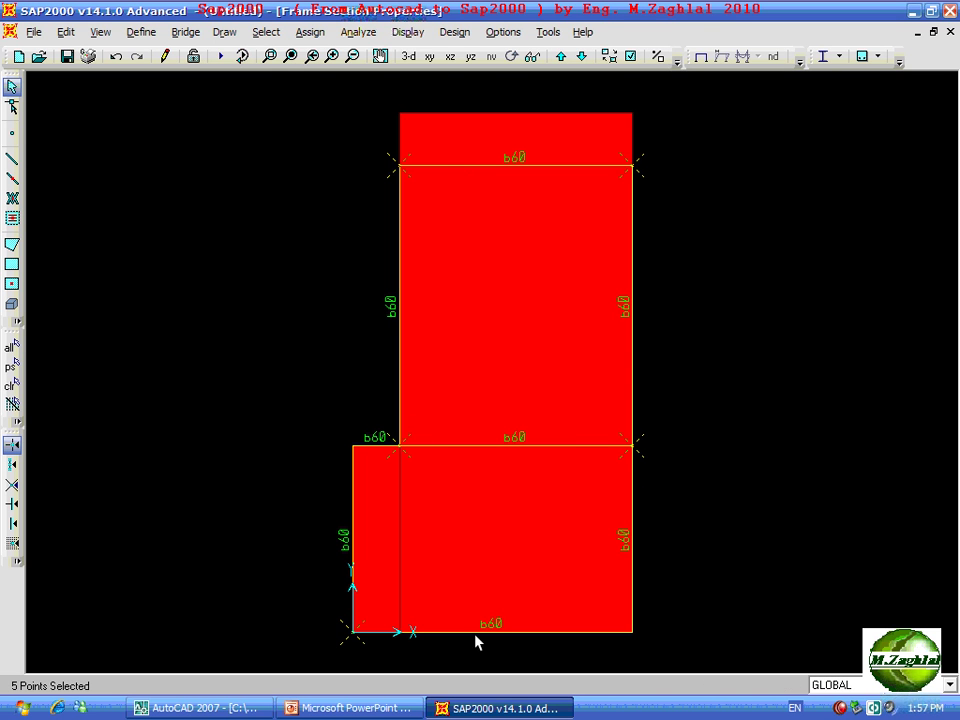
pyautogui.click(633, 633)
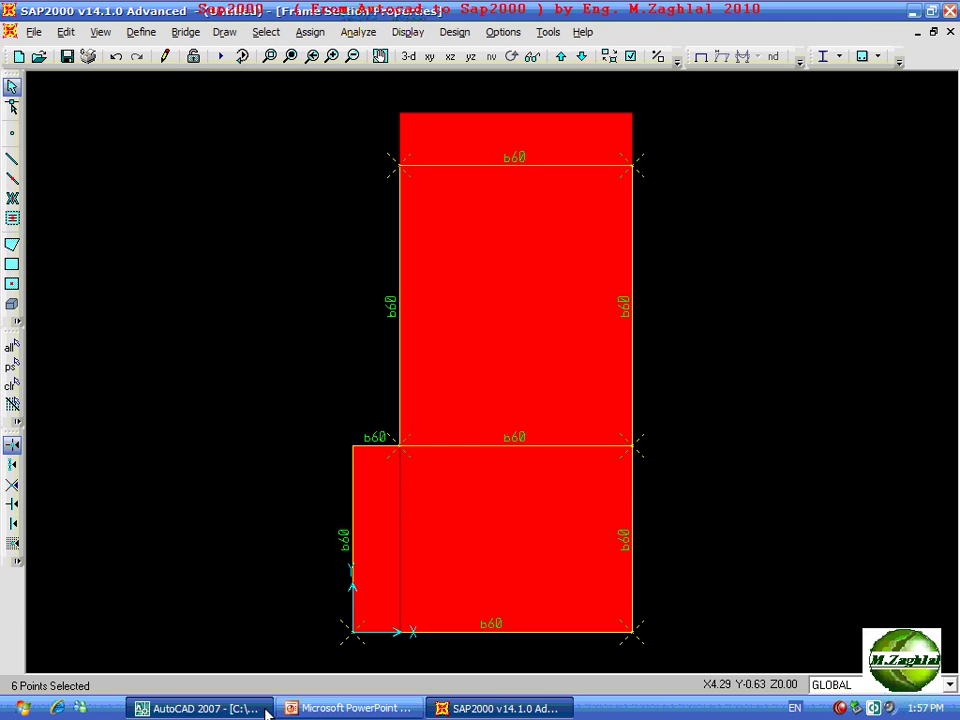
pyautogui.click(255, 708)
pyautogui.click(508, 708)
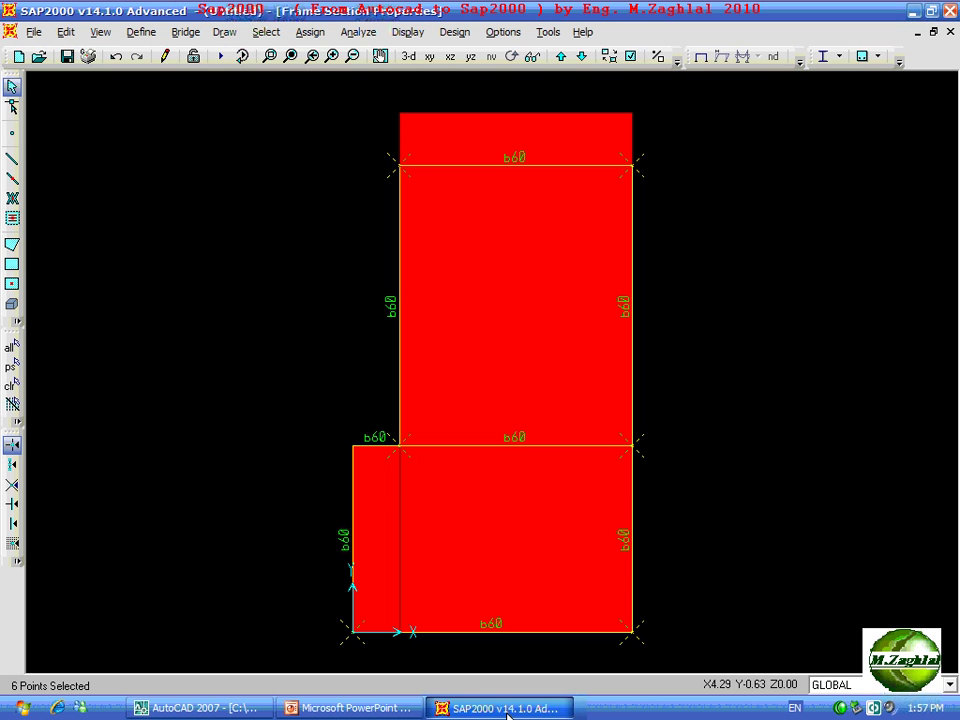
# Give the selected joints pinned restraints and check them in the 3D view.
pyautogui.click(310, 32)
pyautogui.moveTo(331, 54)
pyautogui.click(572, 51)
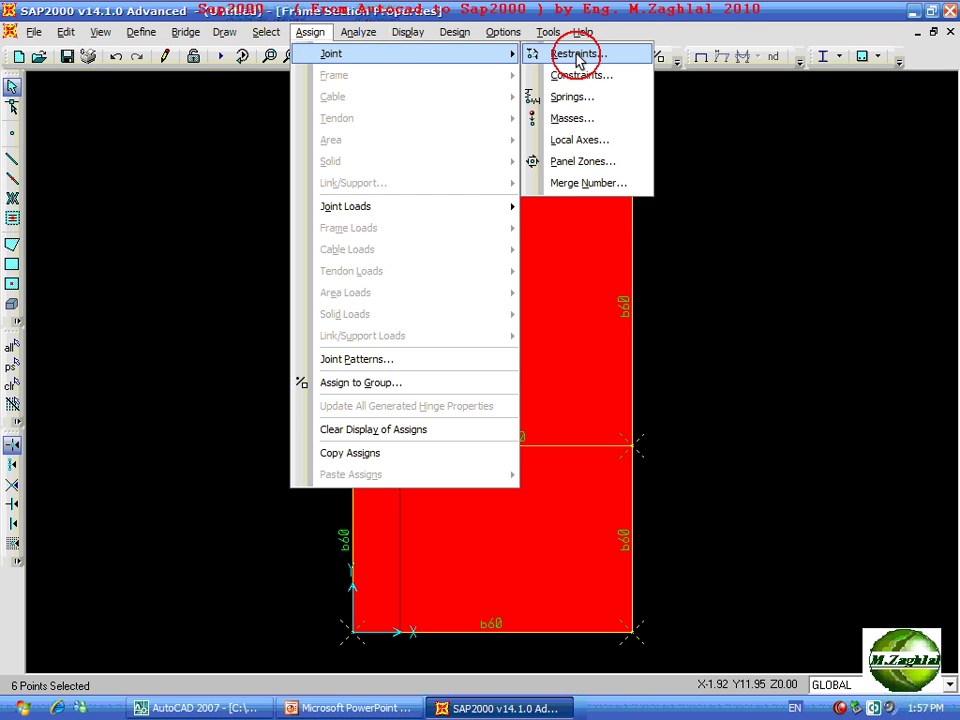
pyautogui.click(466, 412)
pyautogui.click(441, 455)
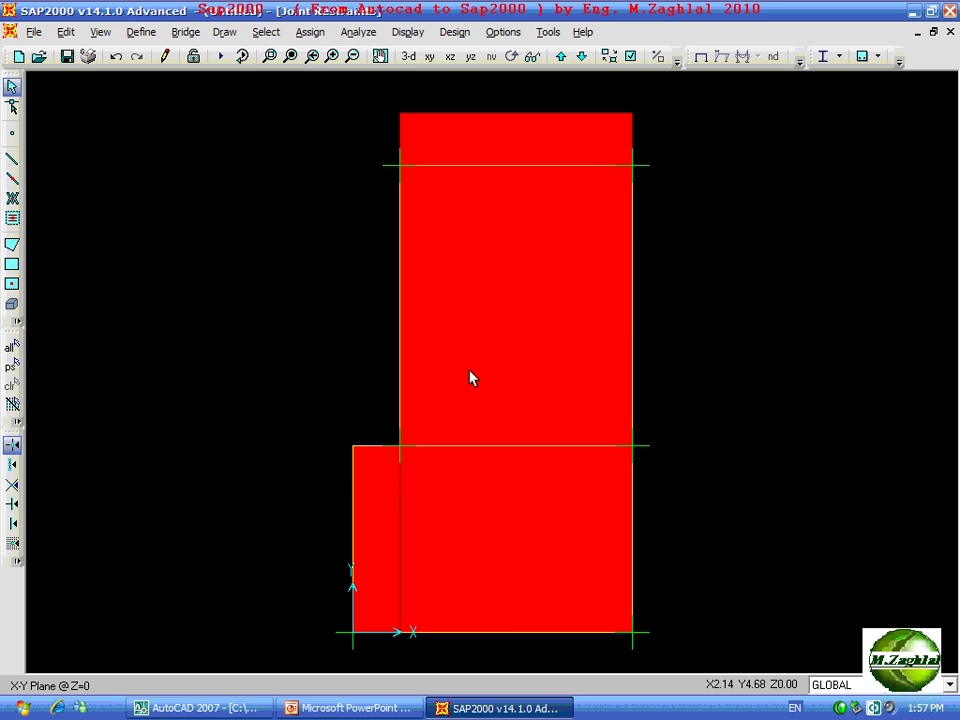
pyautogui.click(408, 56)
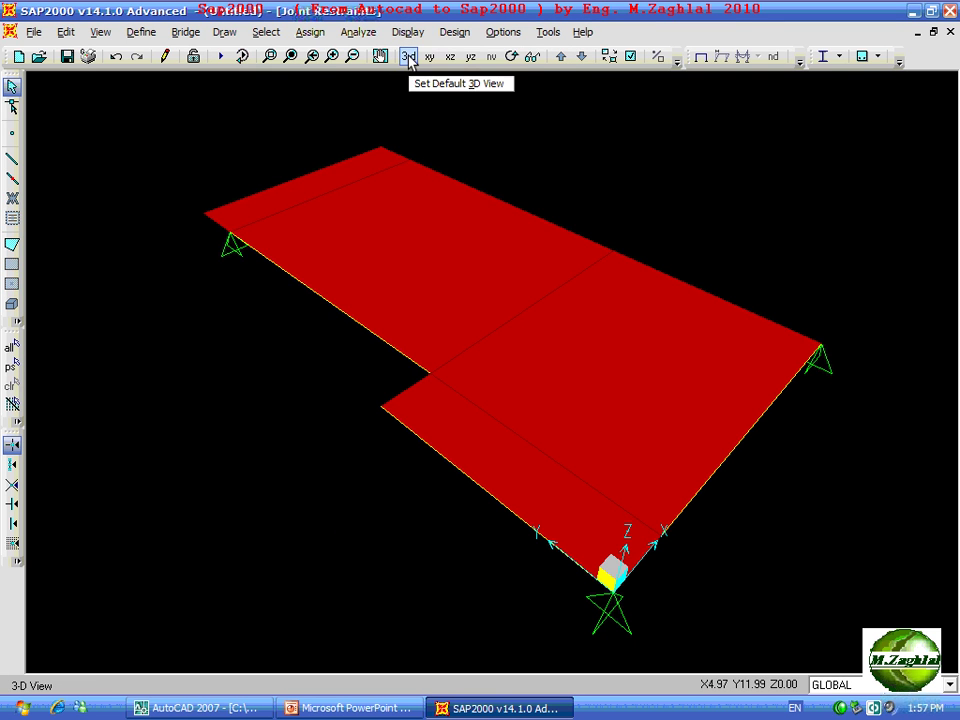
pyautogui.click(439, 58)
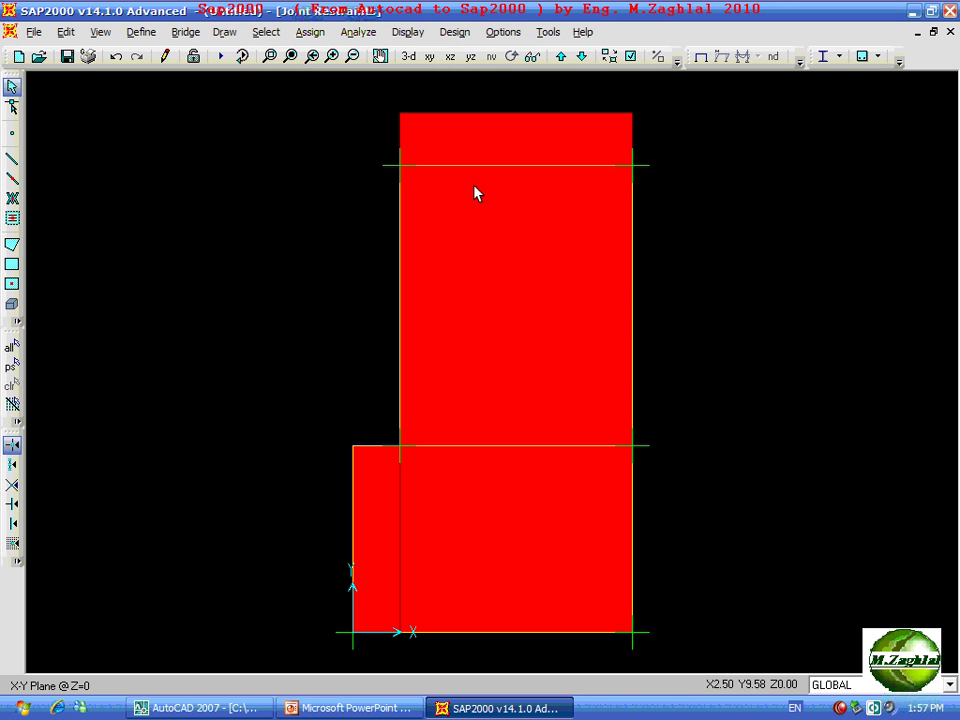
# Add a LIVE-type load pattern named live with self-weight multiplier 0.
pyautogui.click(141, 32)
pyautogui.click(212, 282)
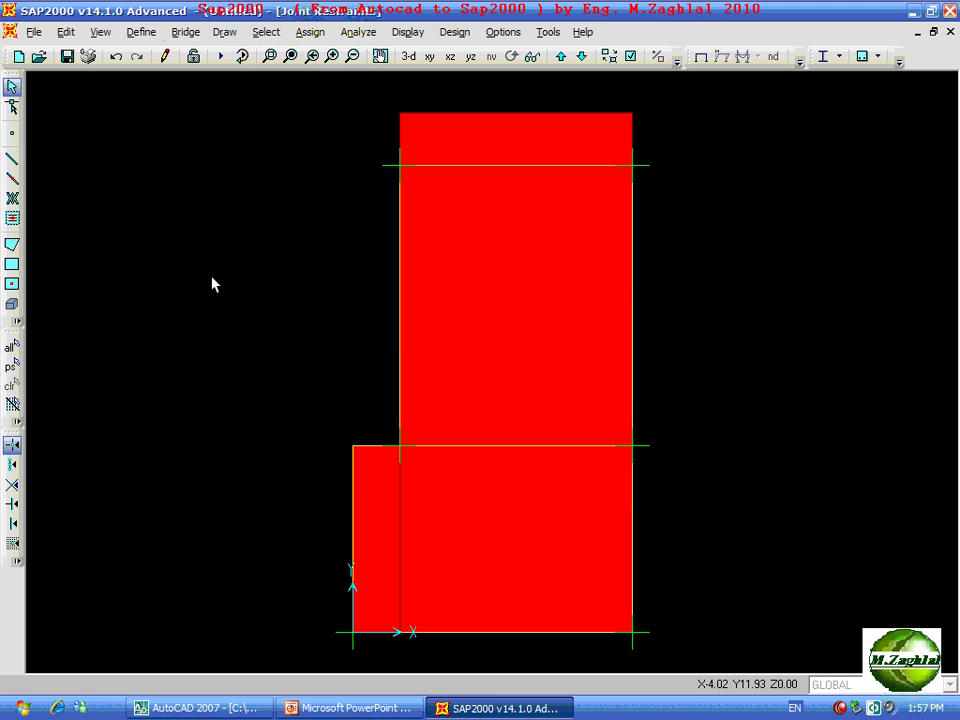
pyautogui.doubleClick(218, 315)
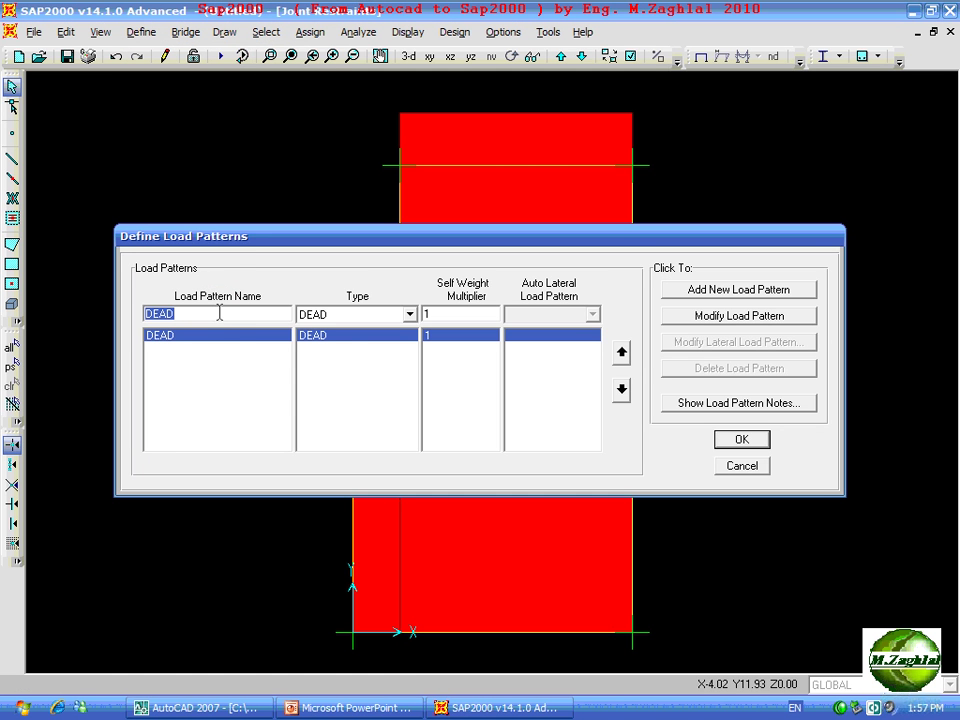
pyautogui.press('BackSpace')
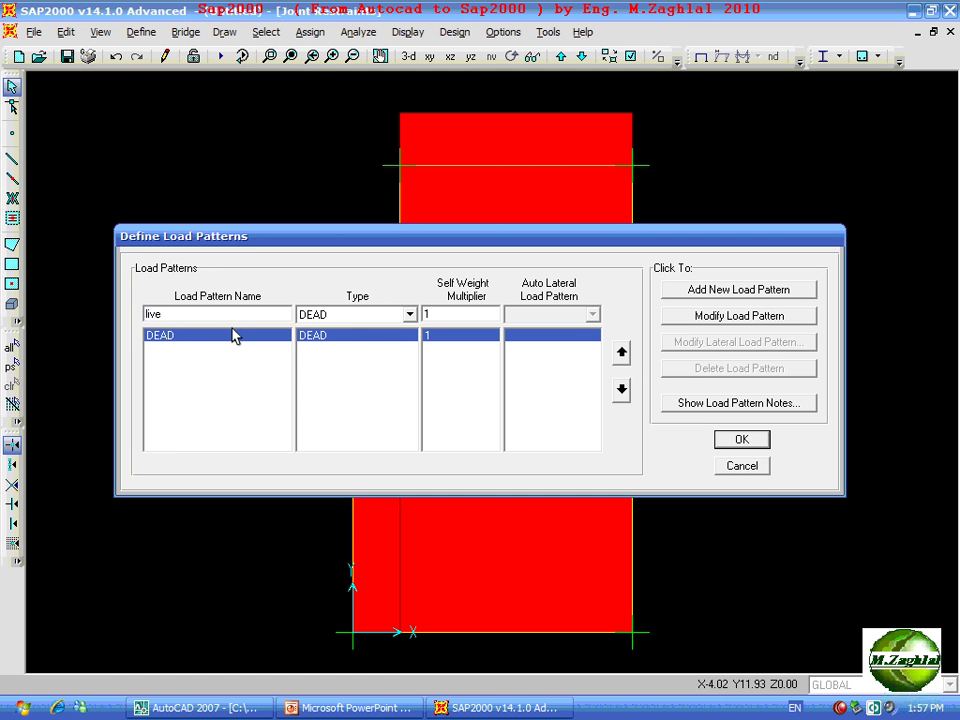
pyautogui.click(349, 316)
pyautogui.click(322, 343)
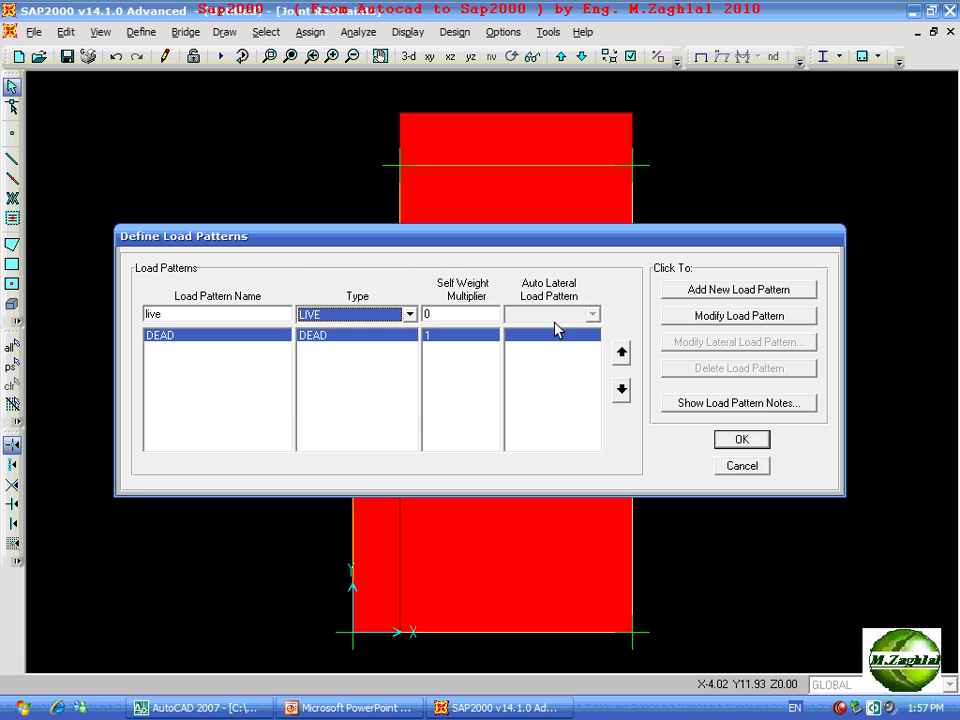
pyautogui.click(703, 295)
pyautogui.click(735, 443)
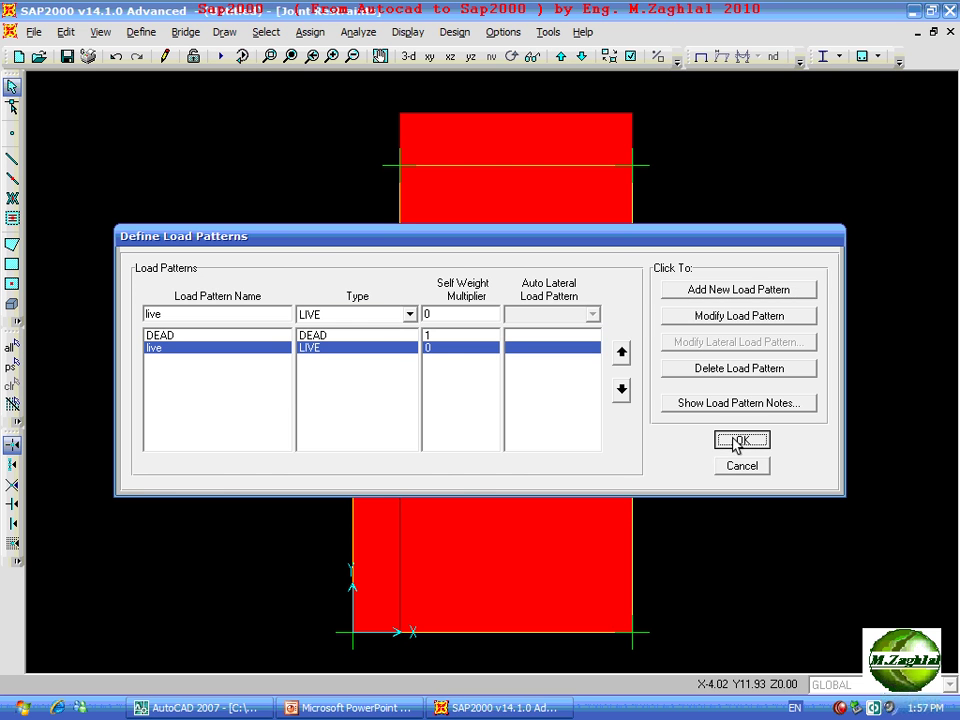
# Select the top and bottom slab areas for loading.
pyautogui.click(492, 147)
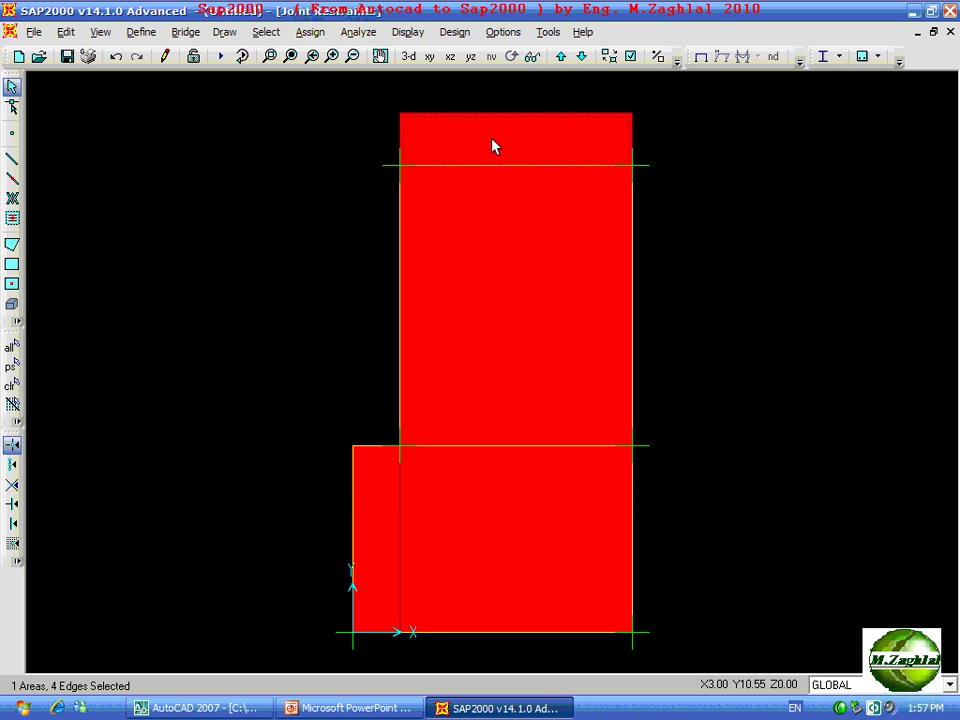
pyautogui.click(510, 536)
pyautogui.click(422, 537)
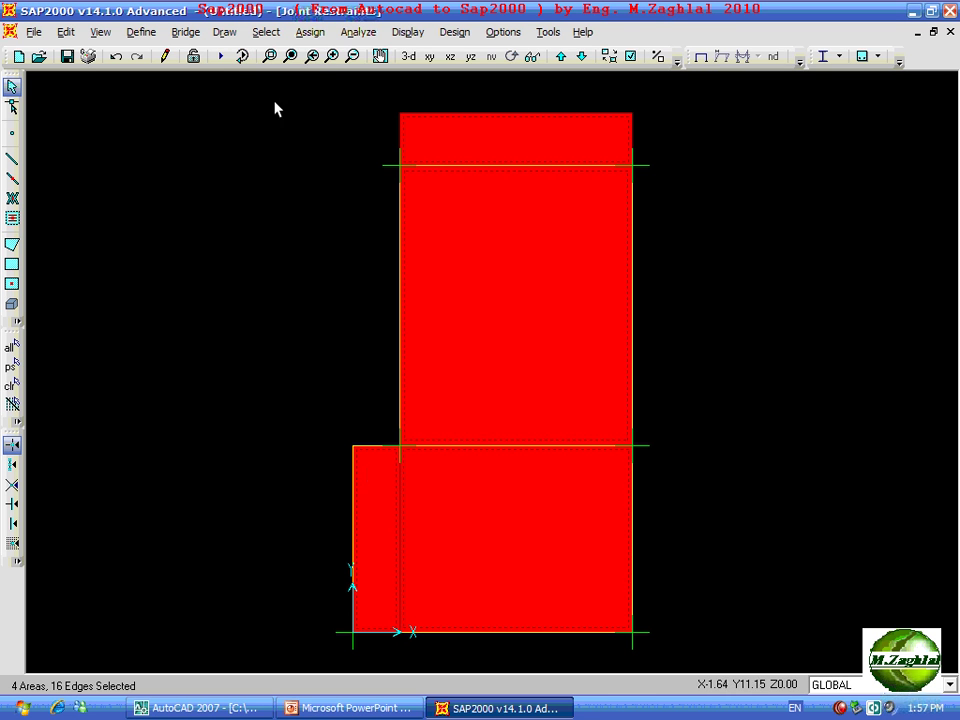
# Apply a 0.15 Tonf/m² uniform gravity DEAD load to the selected slab areas.
pyautogui.click(311, 33)
pyautogui.moveTo(345, 292)
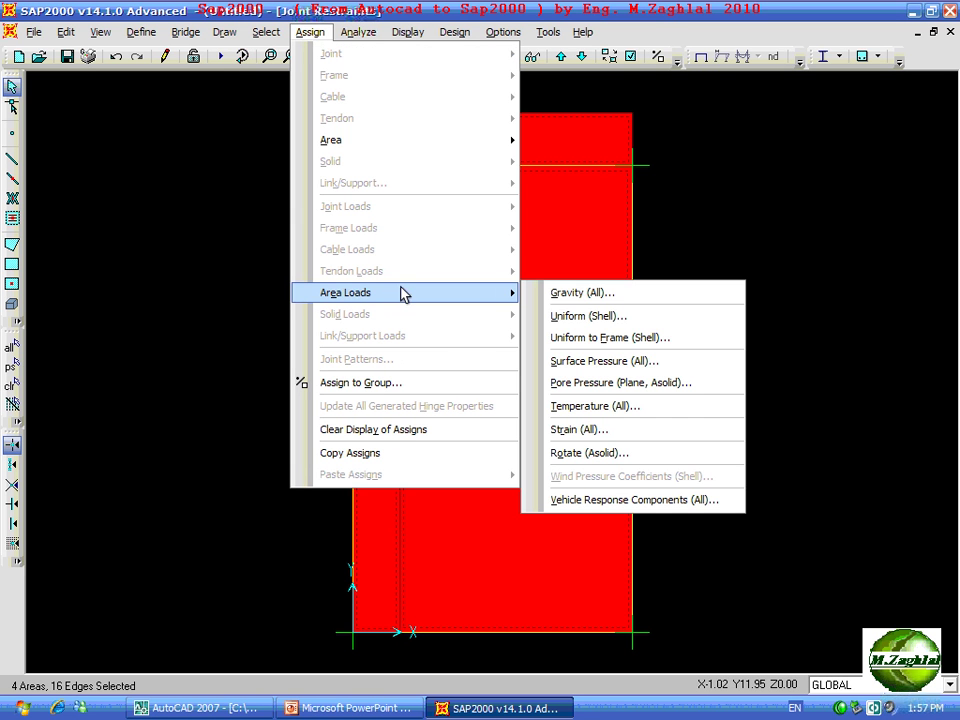
pyautogui.click(560, 317)
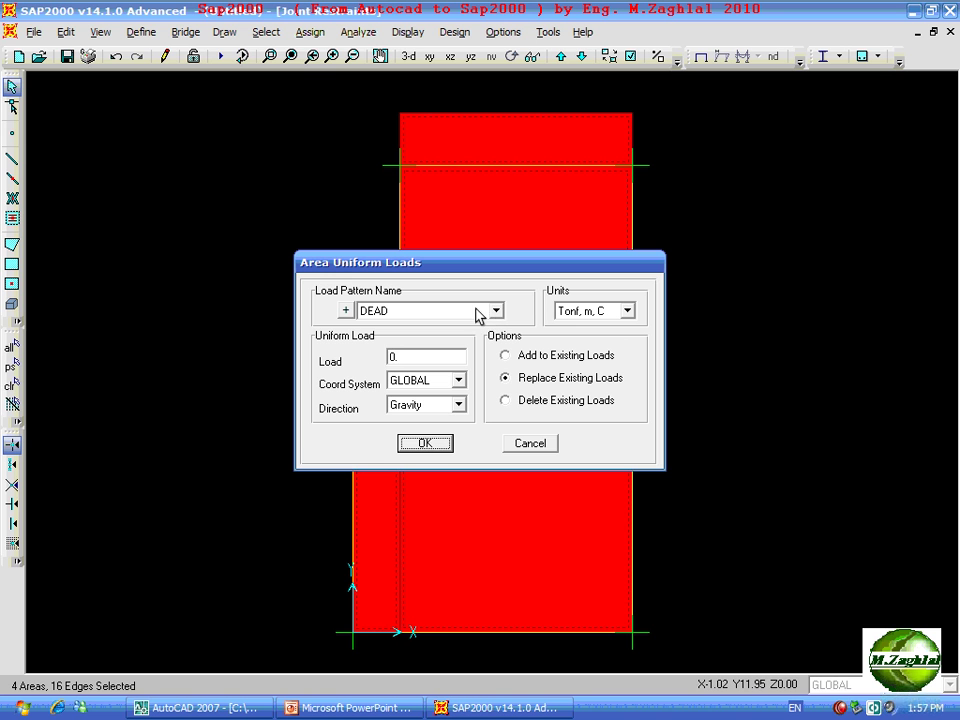
pyautogui.doubleClick(434, 355)
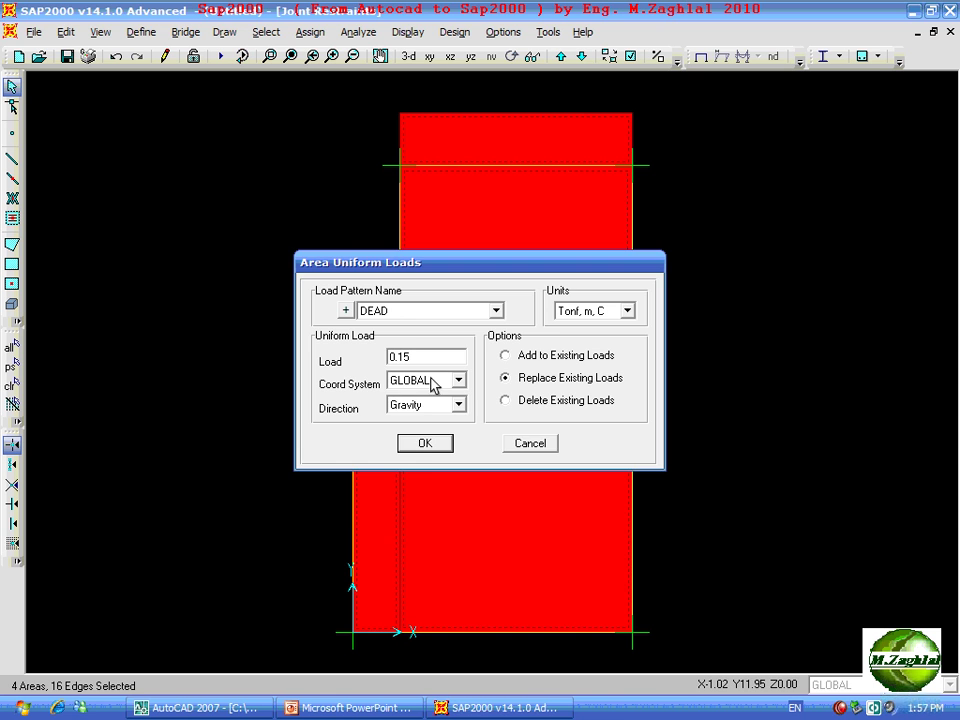
pyautogui.click(425, 443)
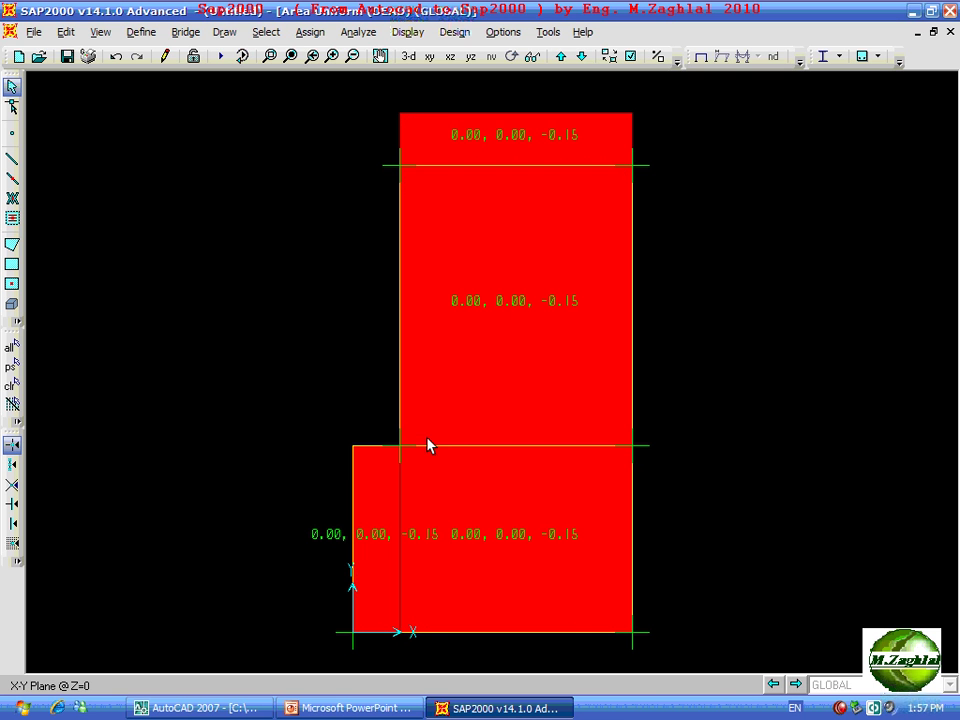
# Reselect the slab areas for the next load assignment.
pyautogui.click(522, 140)
pyautogui.click(519, 510)
pyautogui.click(396, 525)
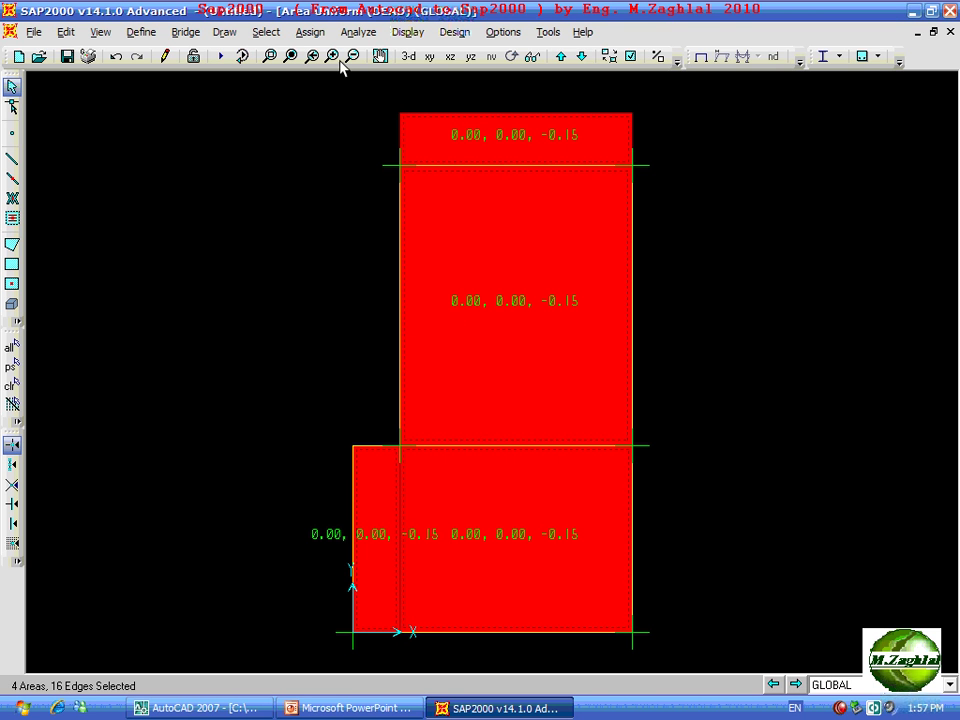
pyautogui.click(310, 33)
pyautogui.moveTo(345, 292)
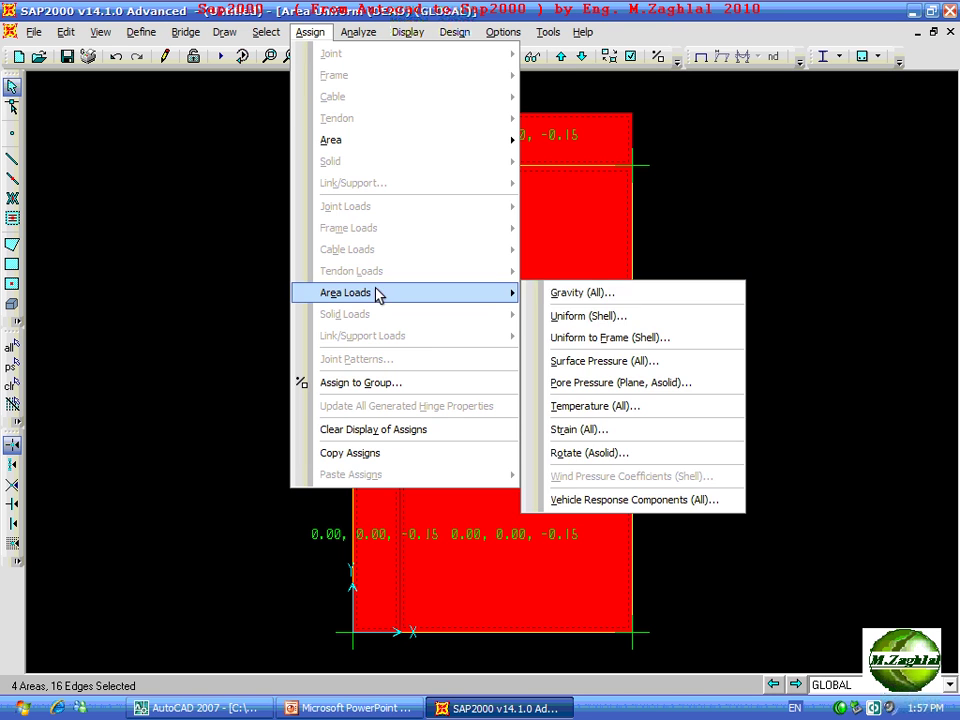
# Assign a 0.2 Tonf/m² uniform gravity load under the live pattern to the four slab areas.
pyautogui.click(594, 314)
pyautogui.click(496, 311)
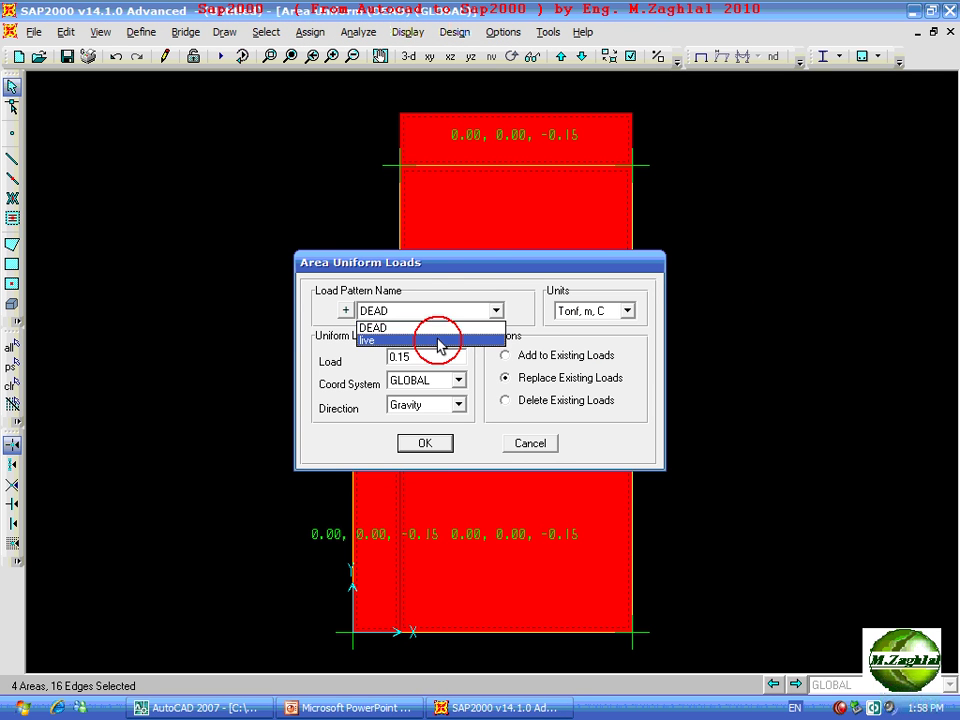
pyautogui.click(435, 339)
pyautogui.doubleClick(437, 356)
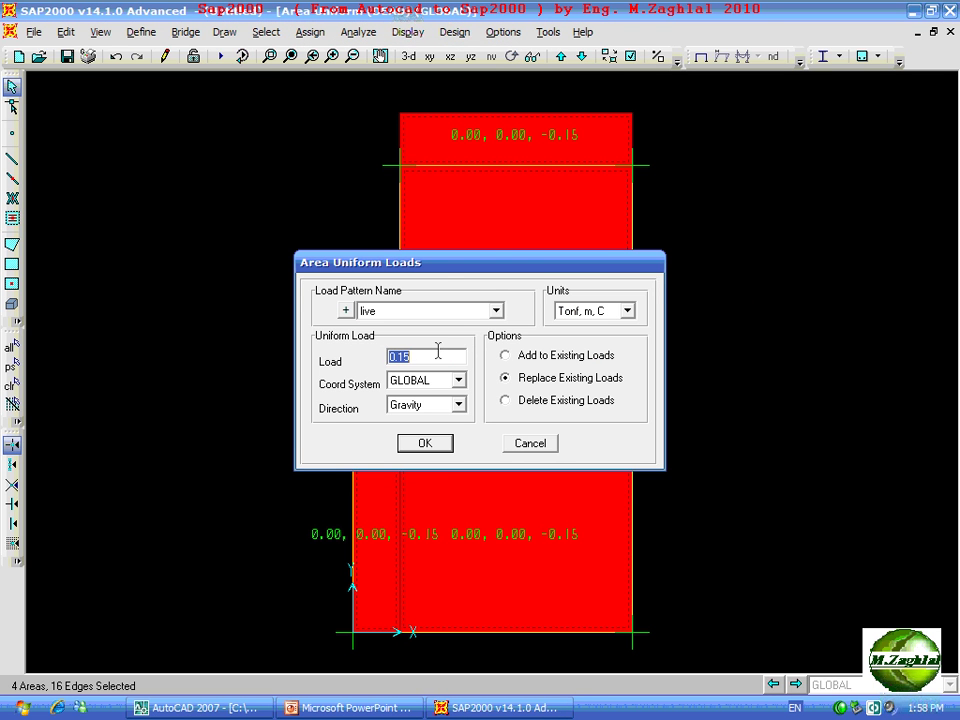
pyautogui.write('0')
pyautogui.click(426, 445)
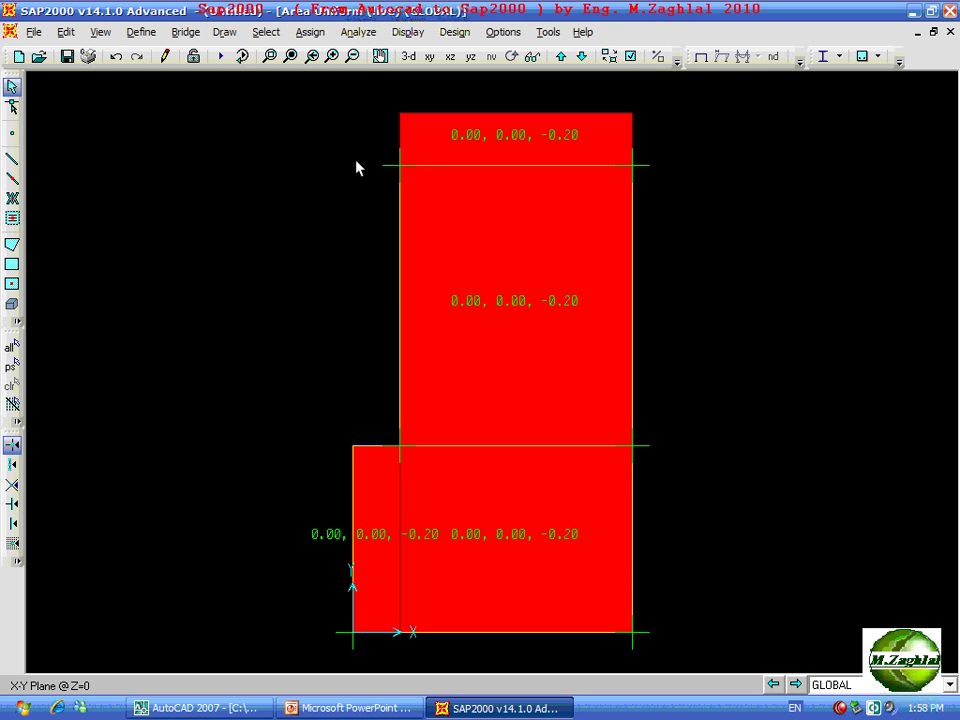
# Select the edge beams and give them a 0.6 uniform gravity distributed DEAD load.
pyautogui.moveTo(361, 157); pyautogui.dragTo(657, 632)
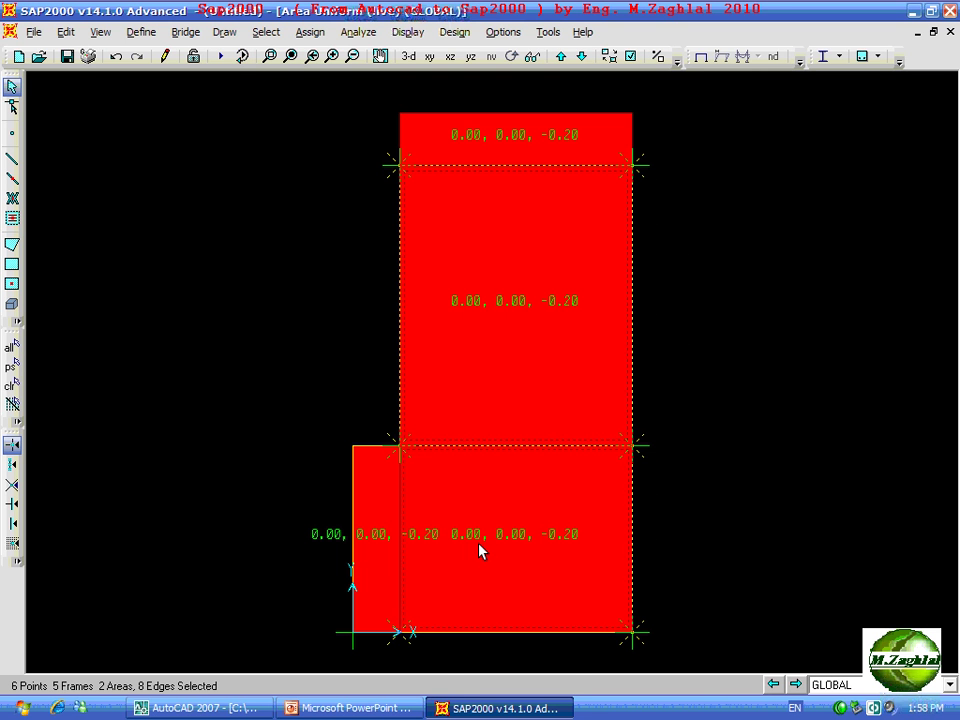
pyautogui.moveTo(269, 386); pyautogui.dragTo(660, 662)
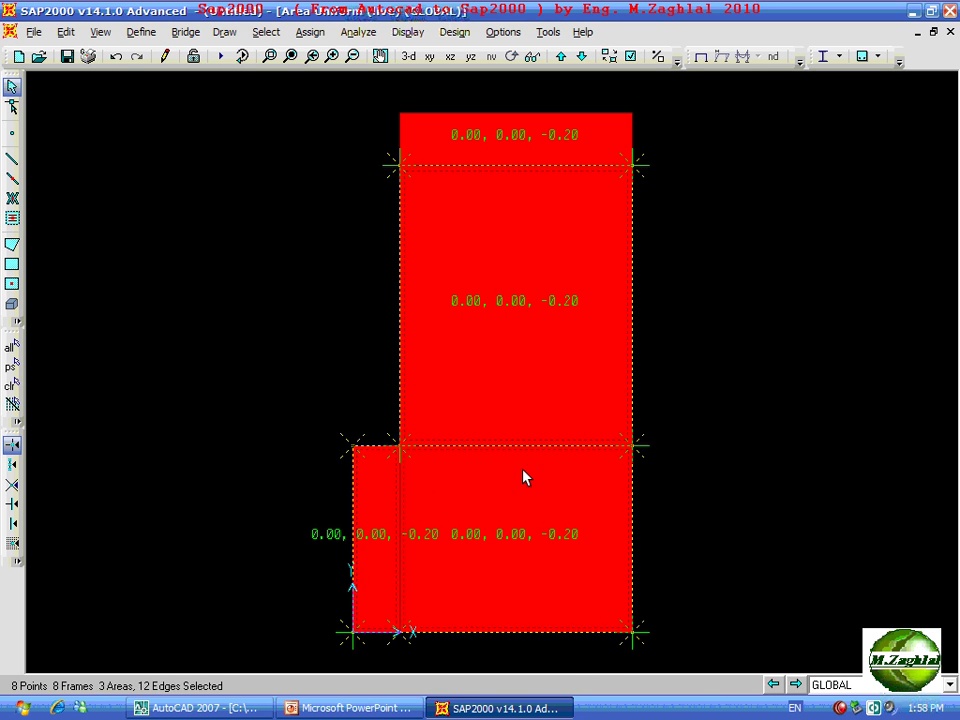
pyautogui.click(306, 33)
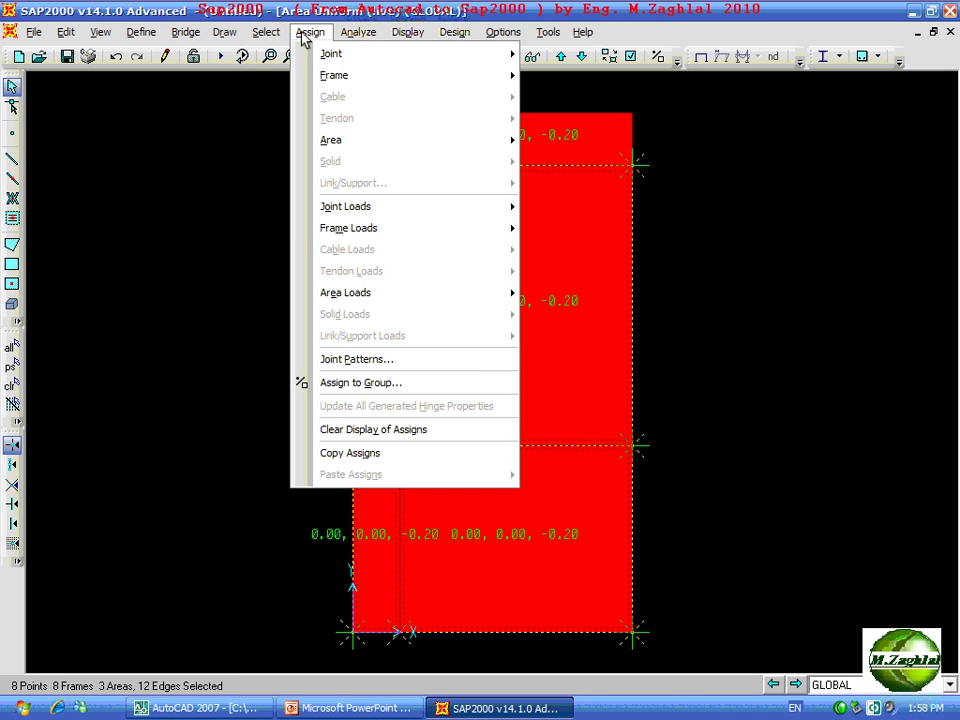
pyautogui.click(545, 273)
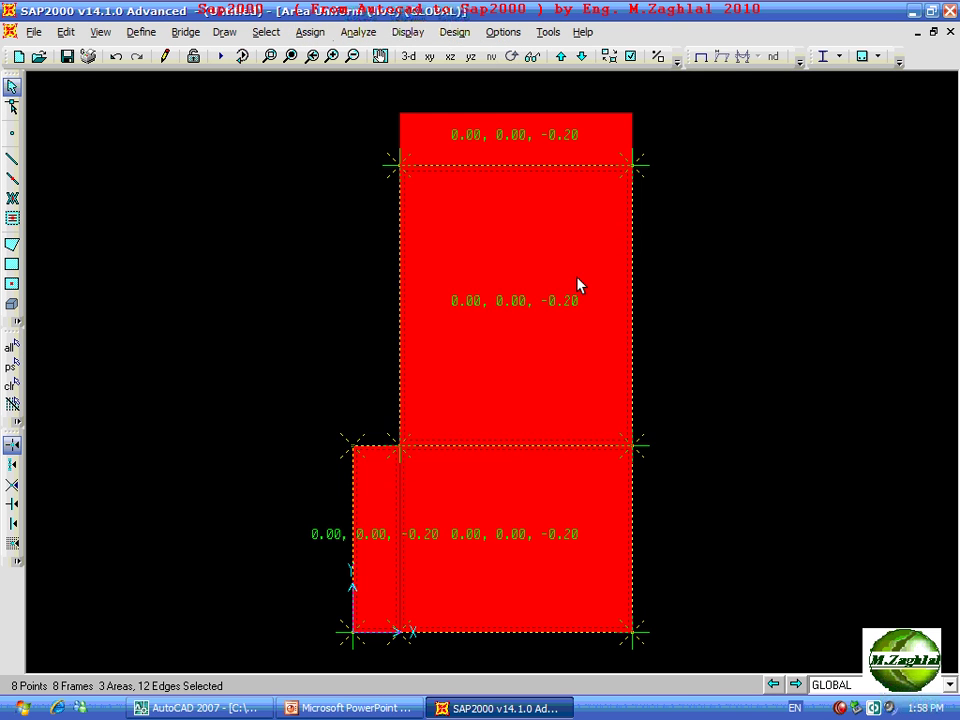
pyautogui.doubleClick(407, 499)
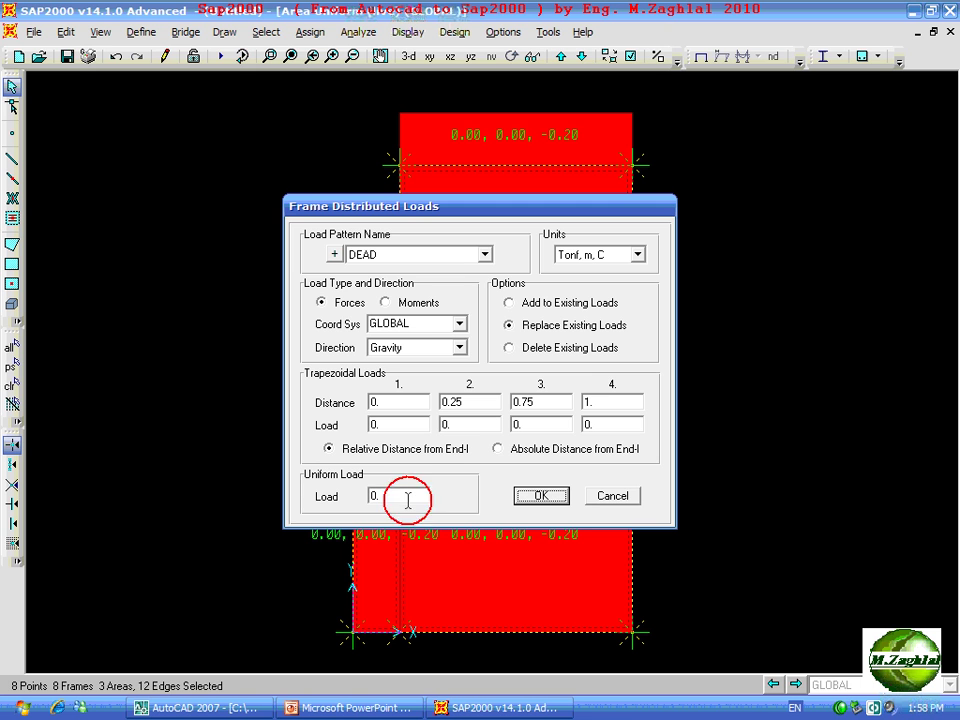
pyautogui.write('0.')
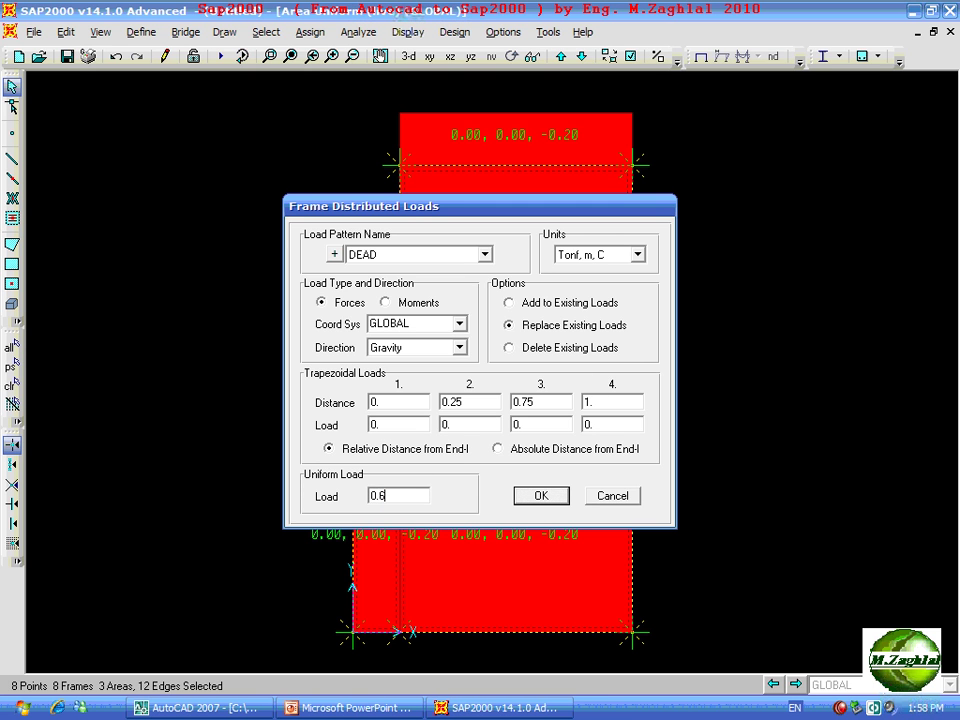
pyautogui.click(540, 497)
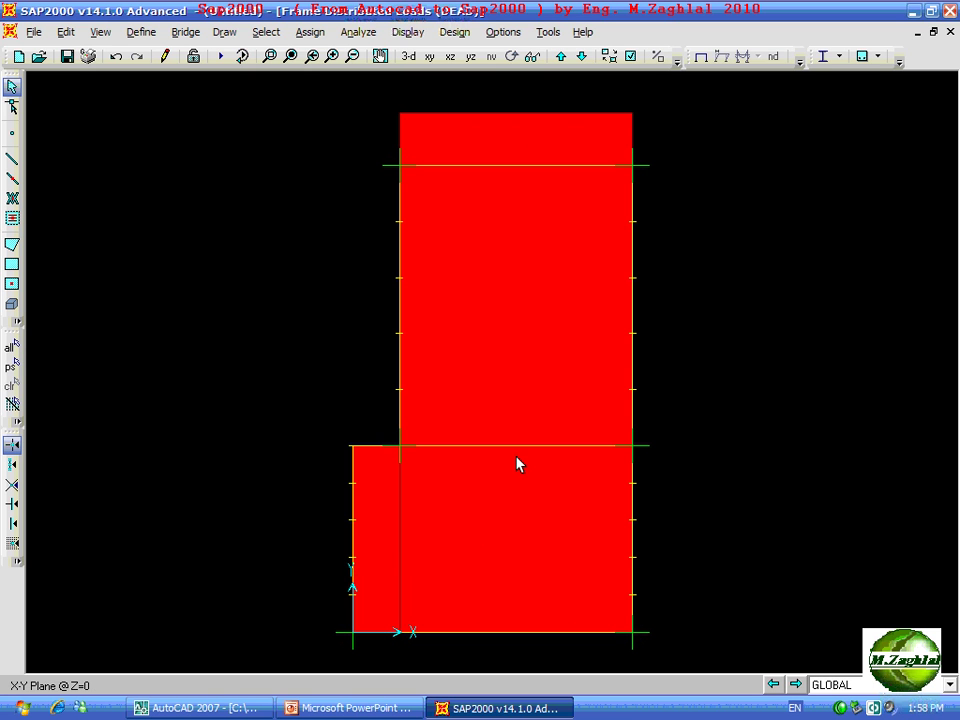
# Check the loaded beams in 3-D, then return to the plan view.
pyautogui.click(409, 56)
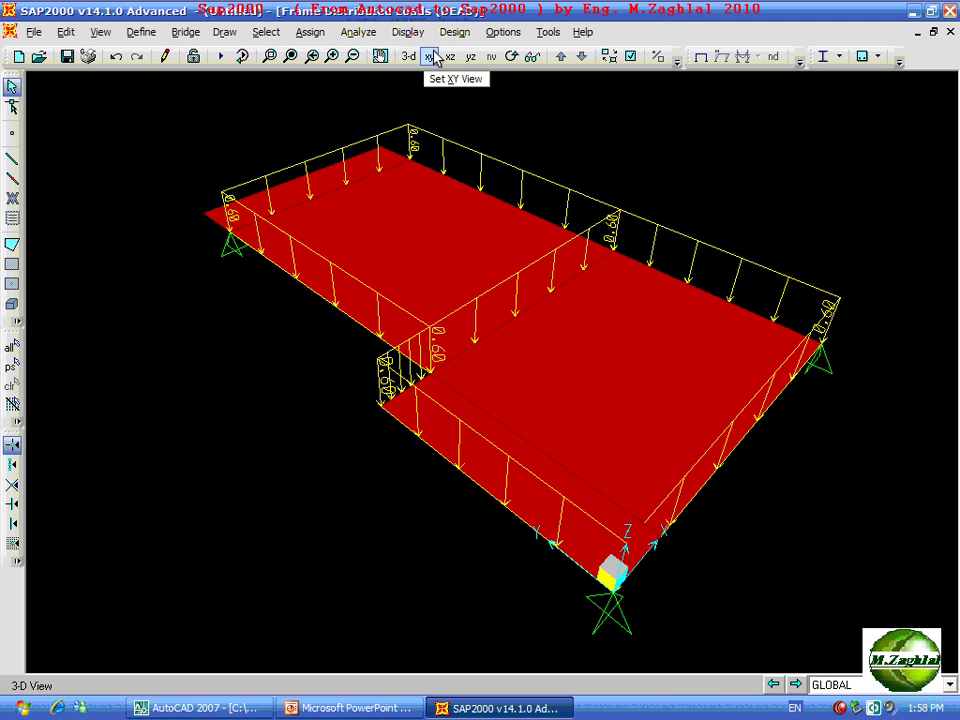
pyautogui.click(430, 56)
pyautogui.moveTo(482, 259); pyautogui.dragTo(435, 248, button='middle')
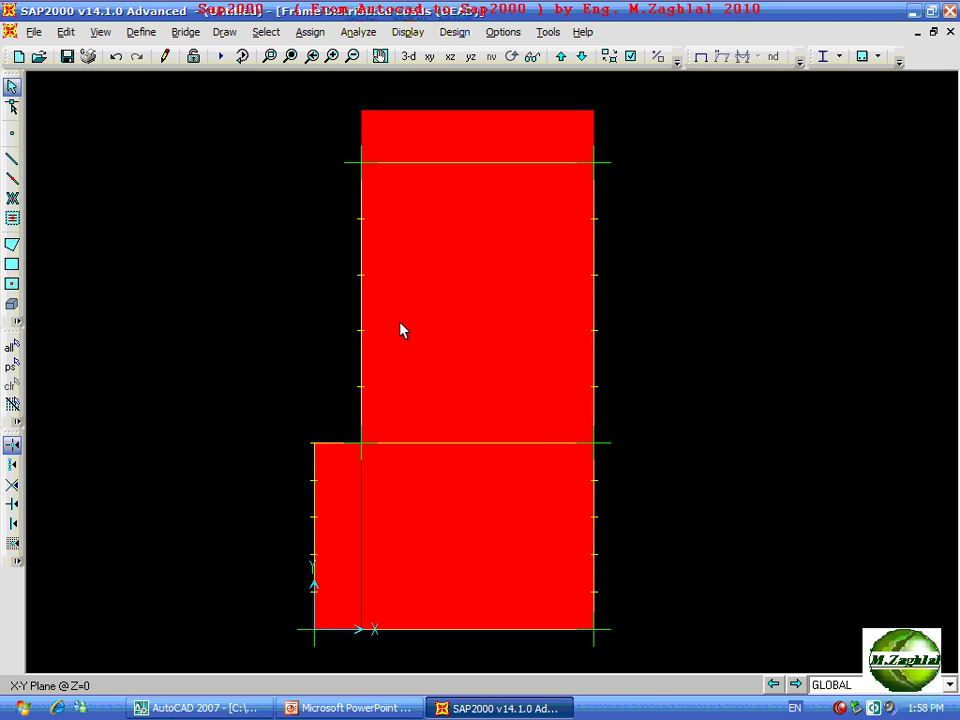
# Divide the selected slab areas into a fine mesh using a maximum element size on both edges.
pyautogui.click(472, 192)
pyautogui.click(365, 484)
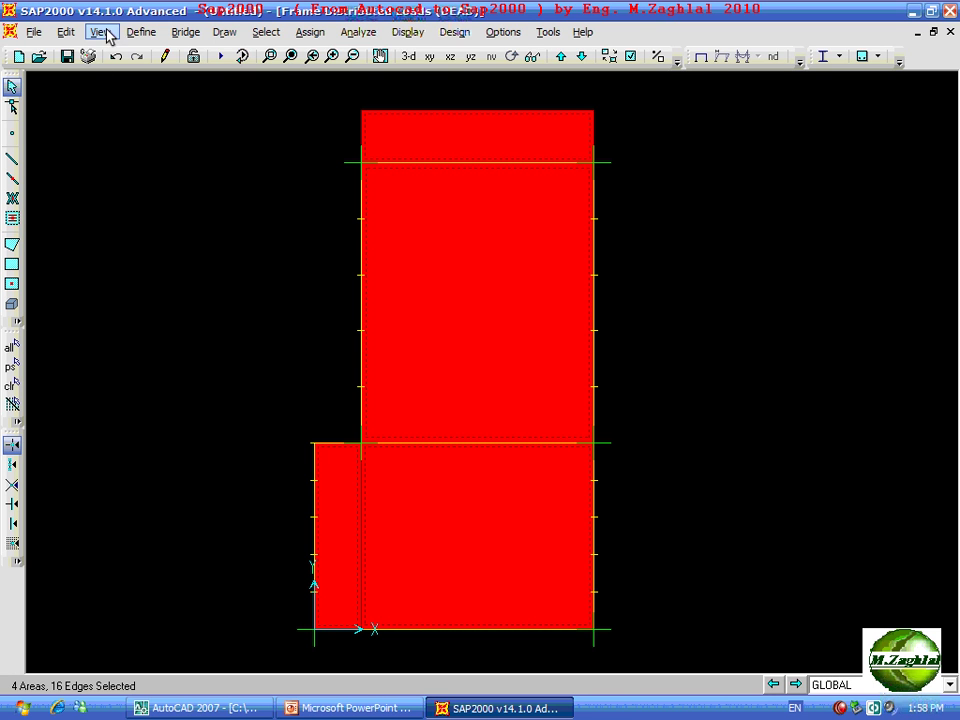
pyautogui.click(65, 32)
pyautogui.moveTo(105, 341)
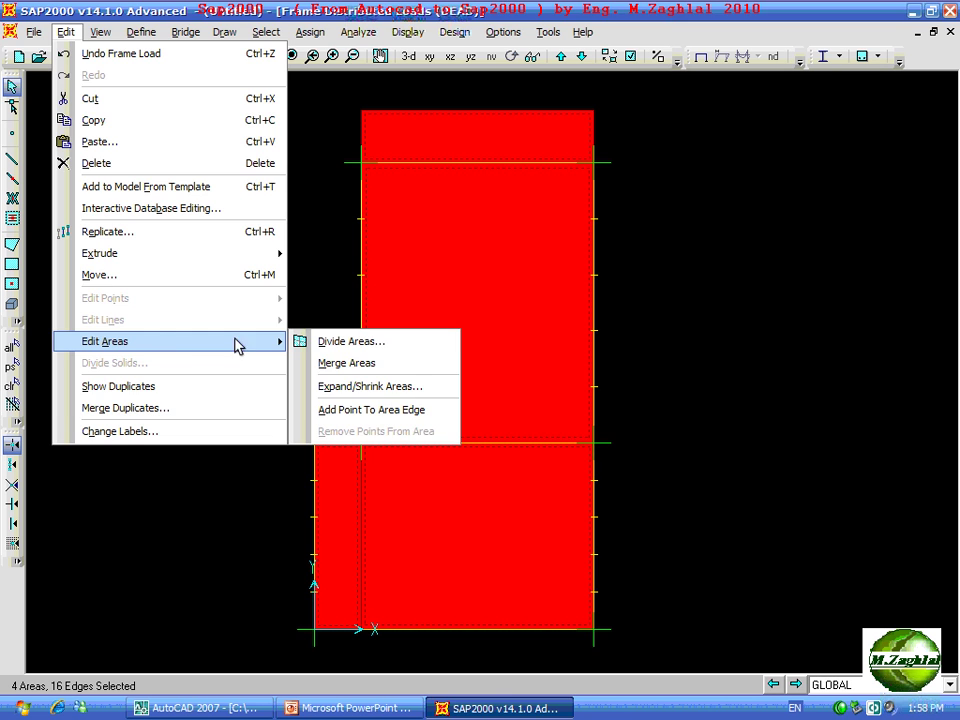
pyautogui.click(330, 342)
pyautogui.click(440, 204)
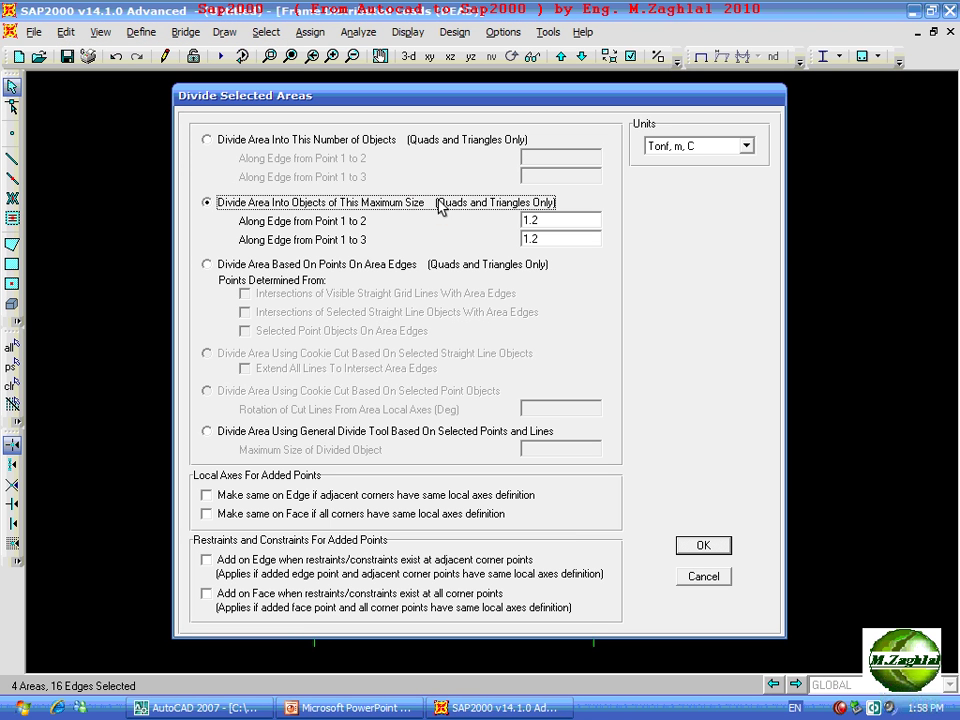
pyautogui.doubleClick(563, 223)
pyautogui.write('0.5')
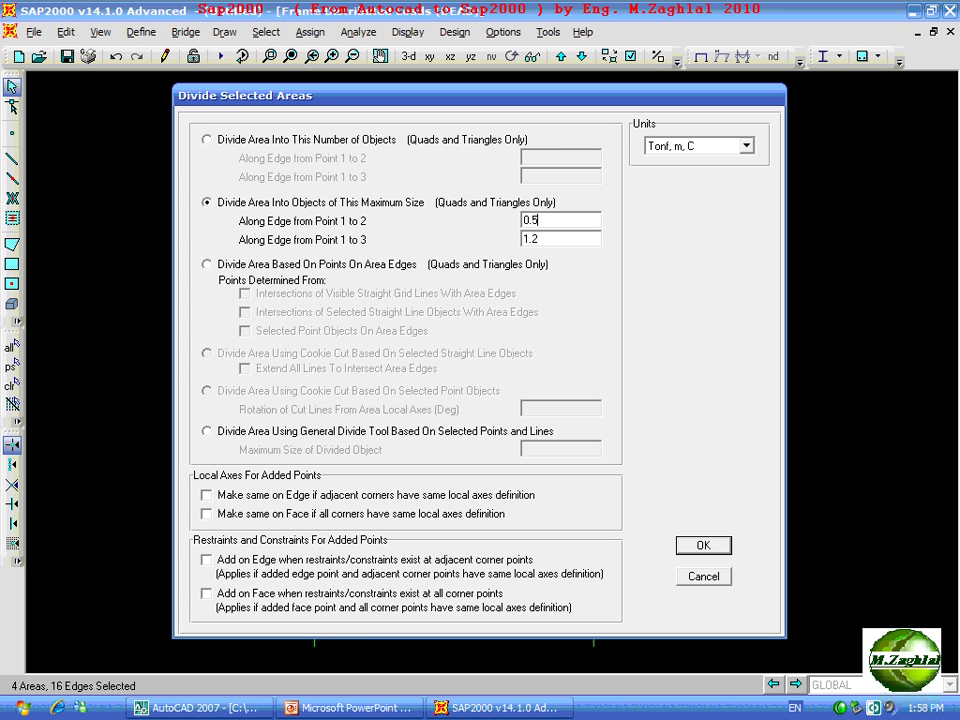
pyautogui.doubleClick(578, 238)
pyautogui.write('0.5')
pyautogui.click(717, 549)
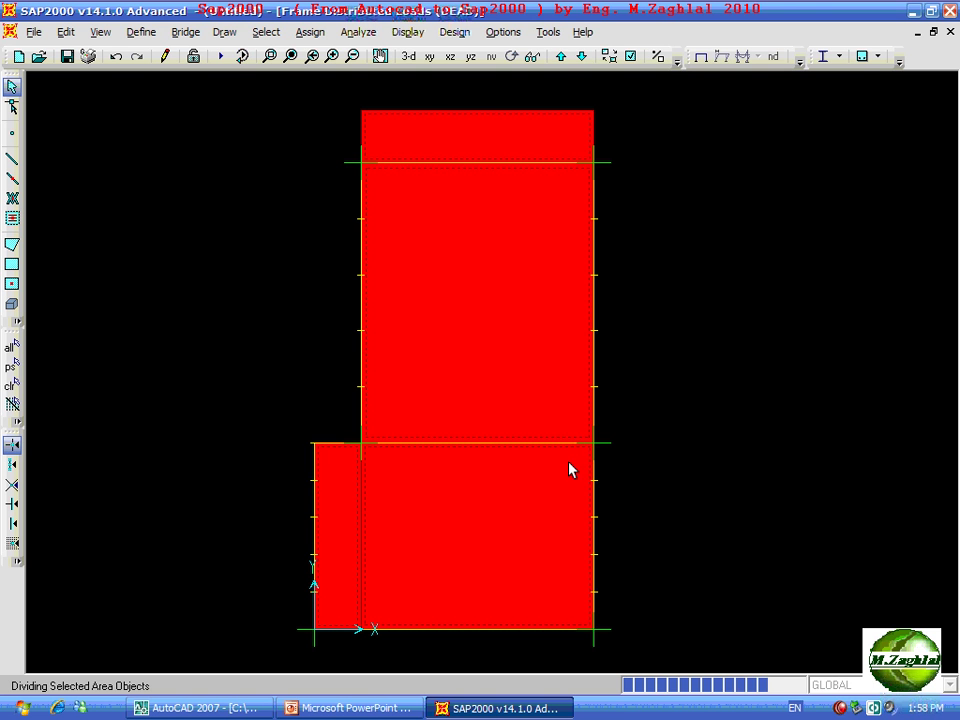
pyautogui.scroll(-1, 460, 353)
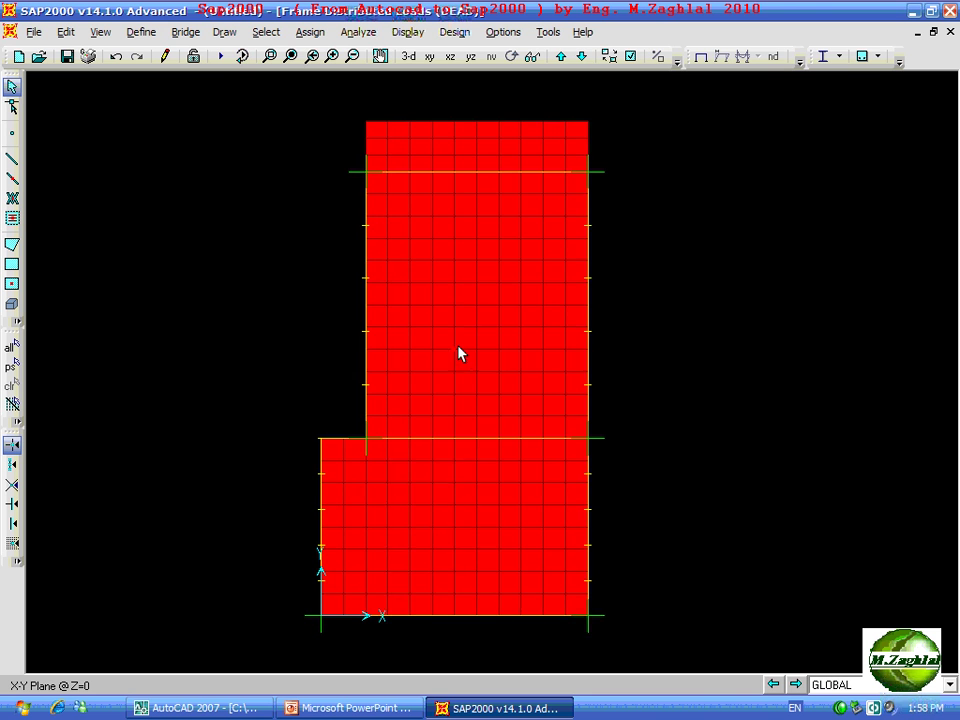
pyautogui.moveTo(460, 353); pyautogui.dragTo(442, 348, button='middle')
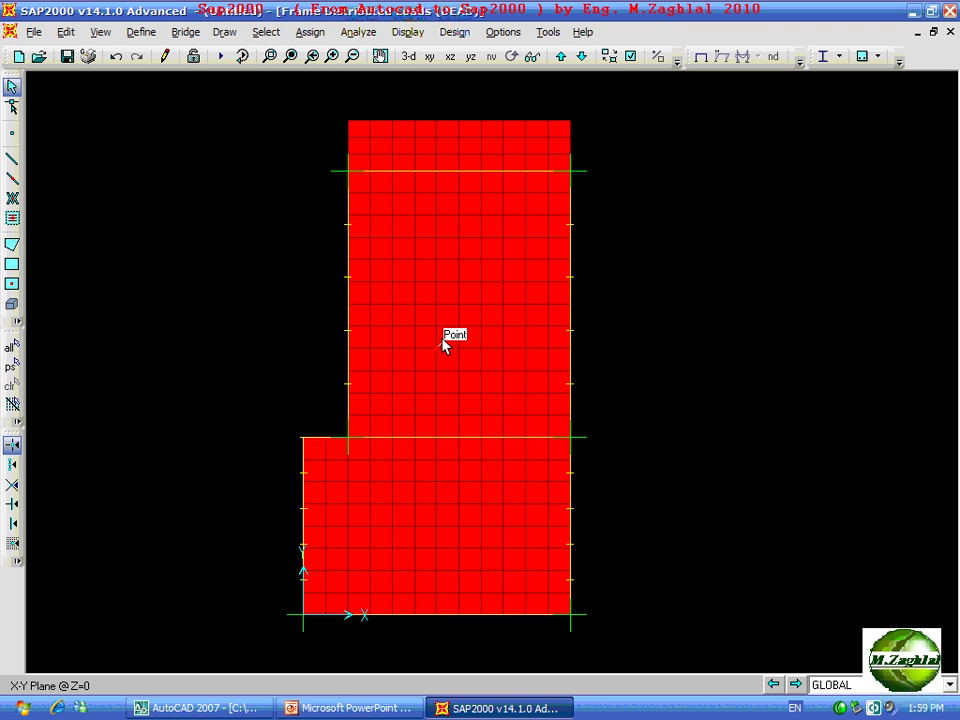
# Select the whole model and set the frames' torsional constant property modifier to 0.01.
pyautogui.moveTo(182, 112); pyautogui.dragTo(793, 643)
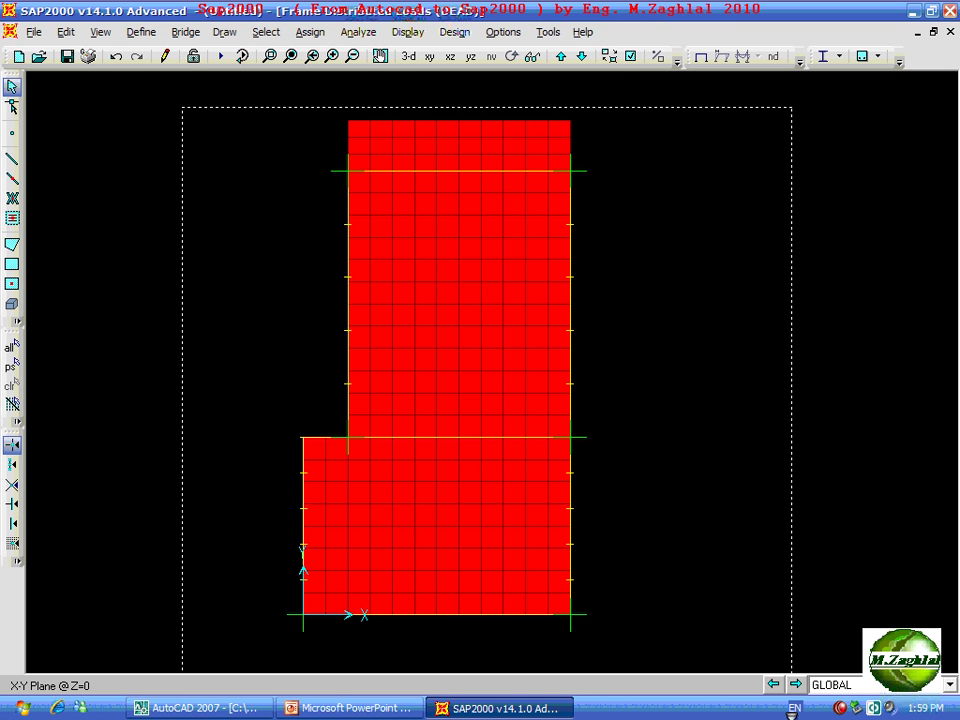
pyautogui.click(311, 32)
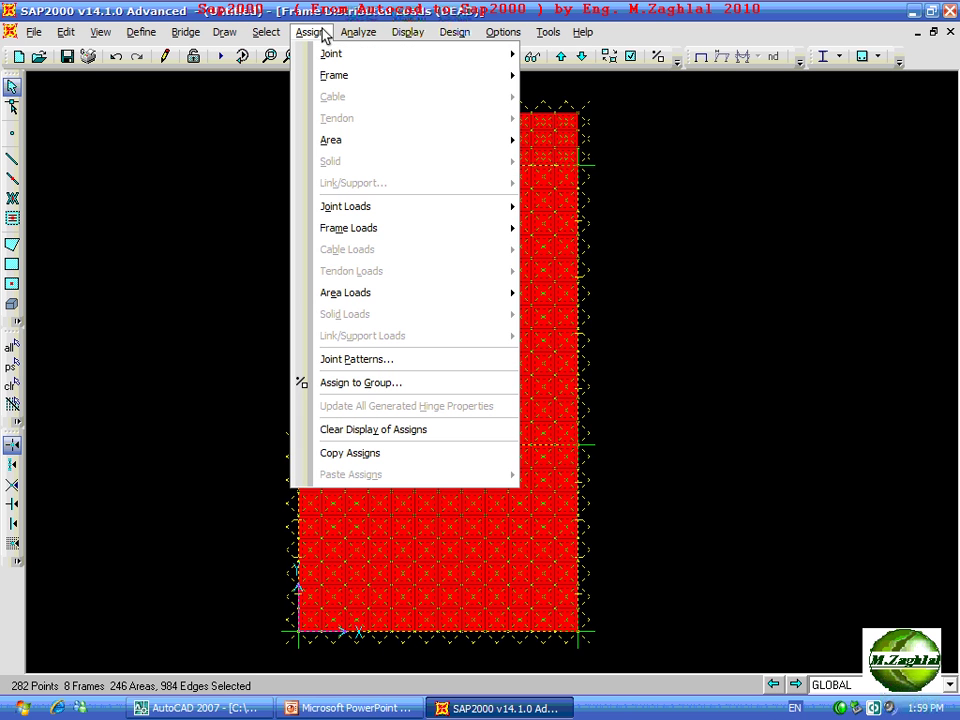
pyautogui.moveTo(334, 75)
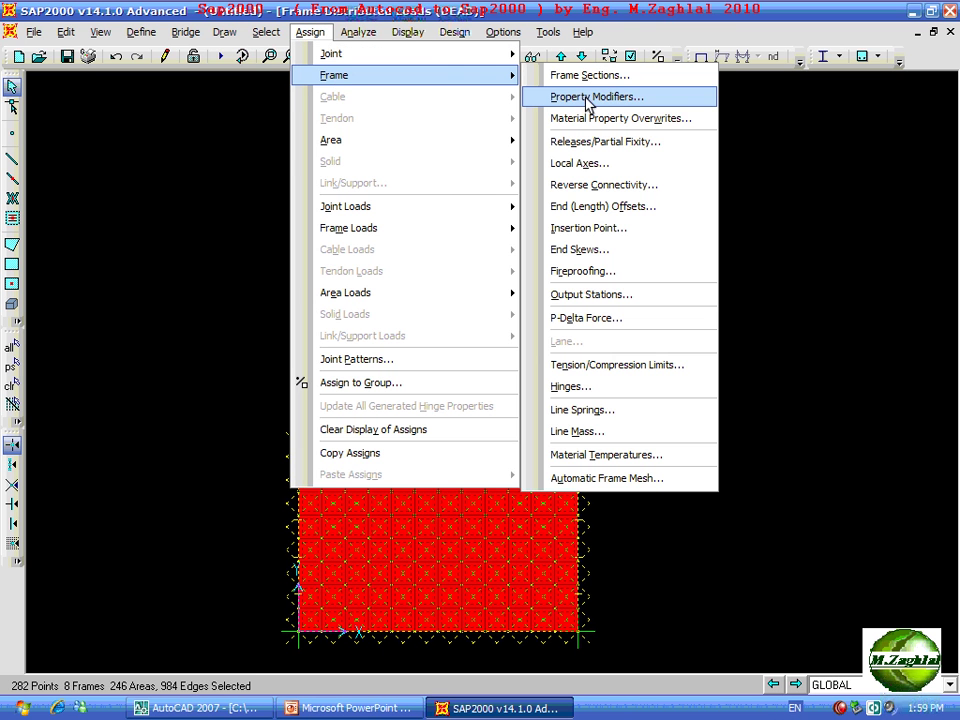
pyautogui.click(590, 98)
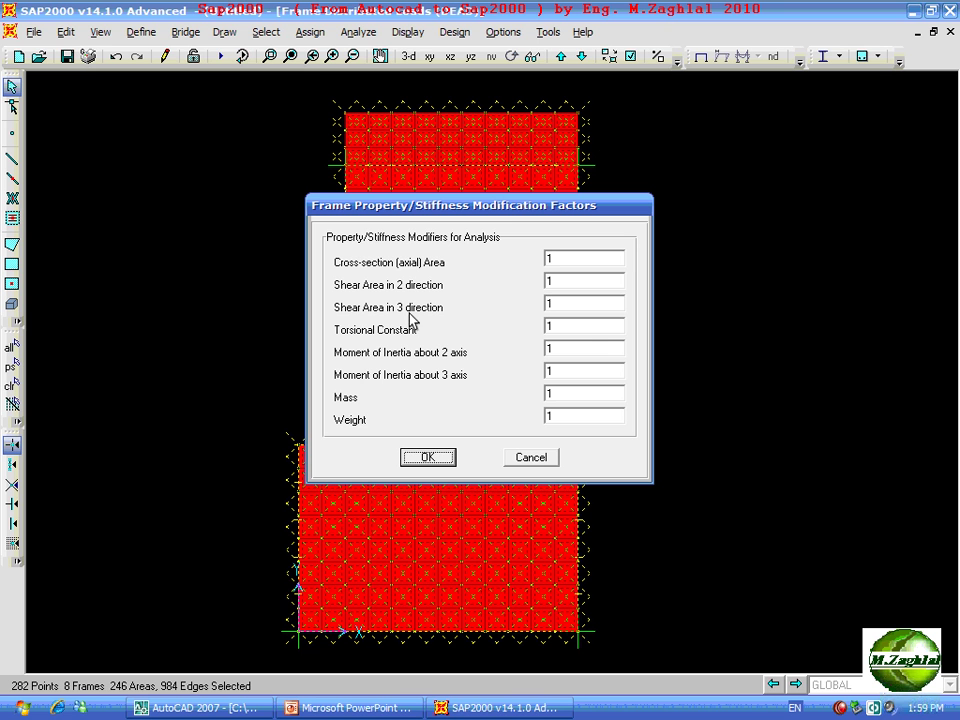
pyautogui.doubleClick(580, 326)
pyautogui.click(428, 456)
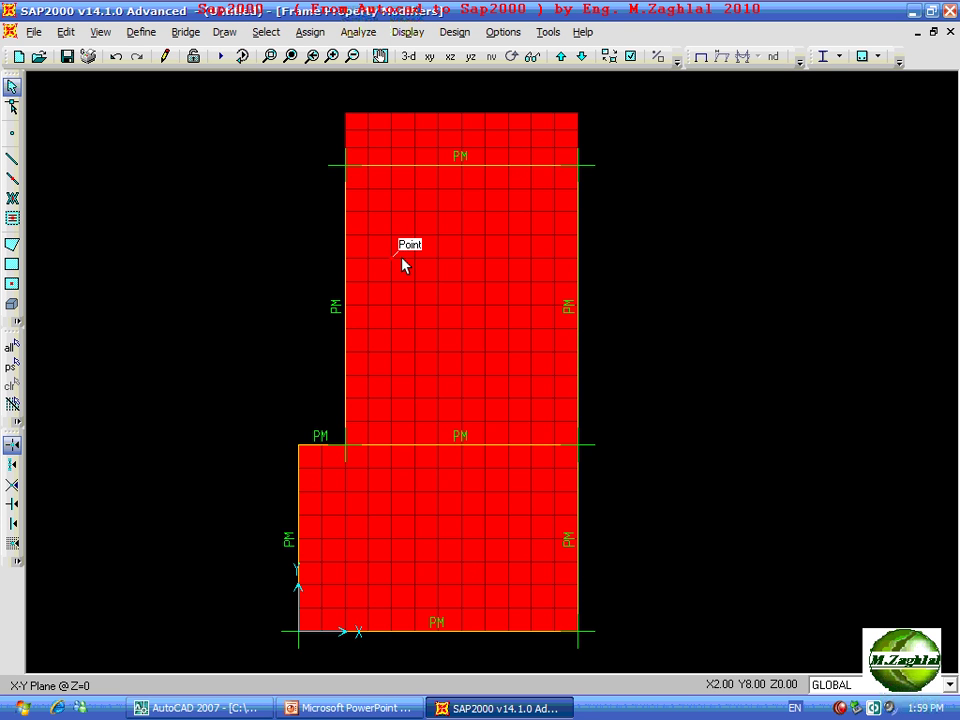
pyautogui.scroll(-1, 401, 252)
pyautogui.moveTo(407, 249); pyautogui.dragTo(393, 251, button='middle')
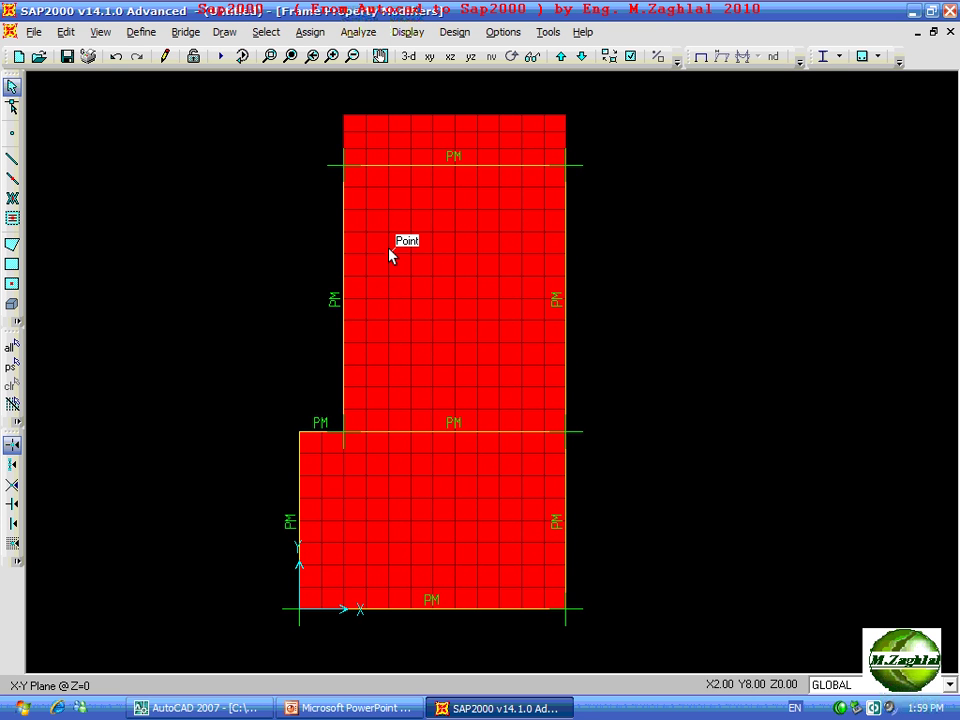
# Save the model under the file name 'slab' and bring up the Run Analysis case list.
pyautogui.click(67, 56)
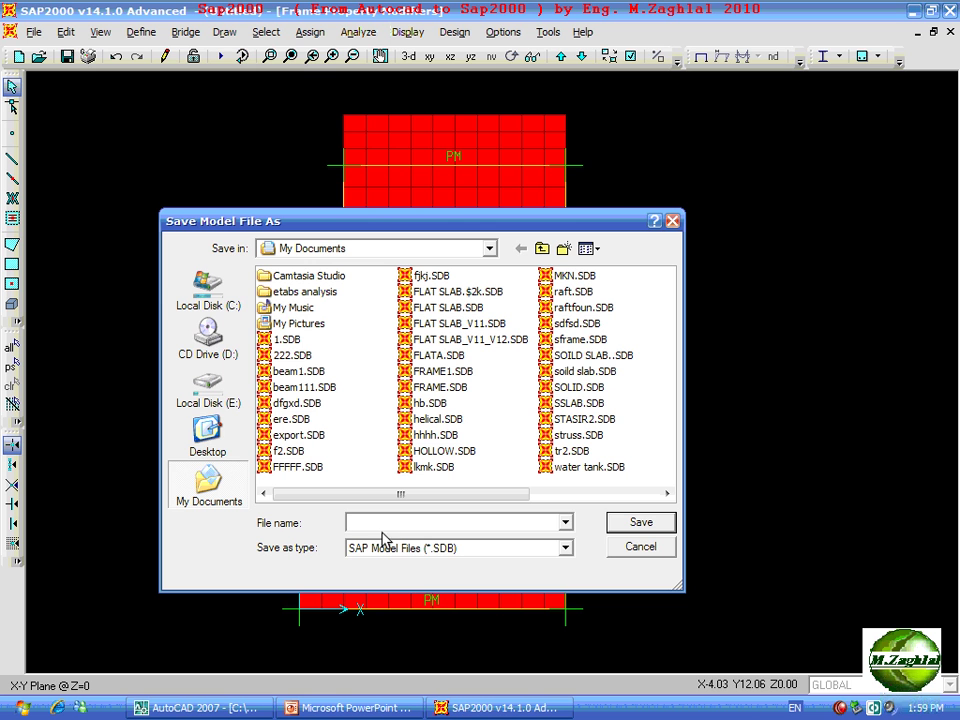
pyautogui.write('sla')
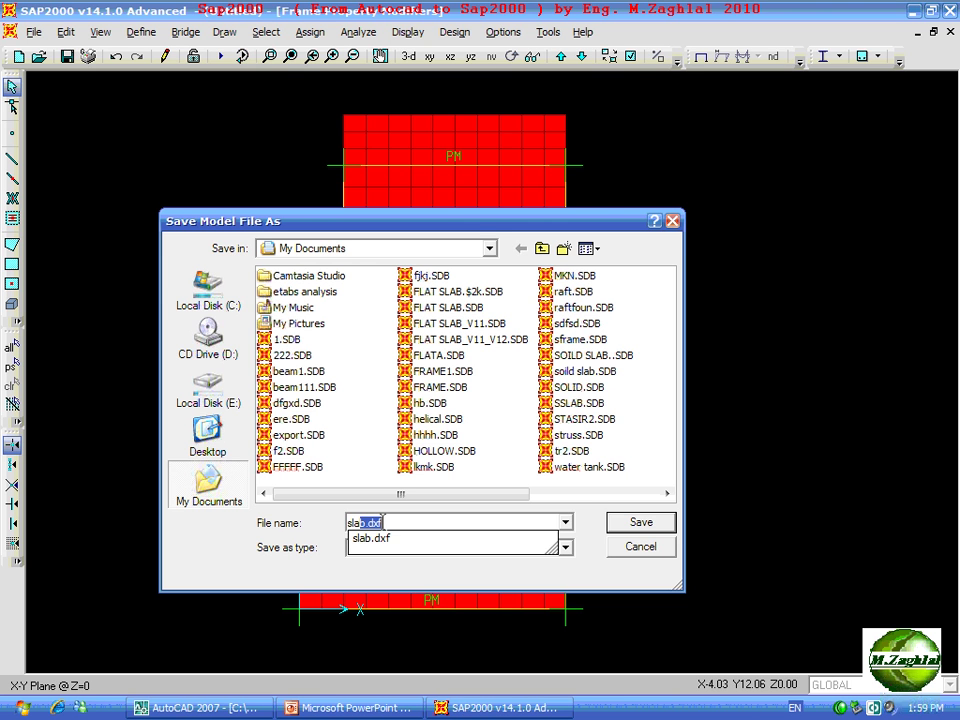
pyautogui.press('Delete')
pyautogui.press('Return')
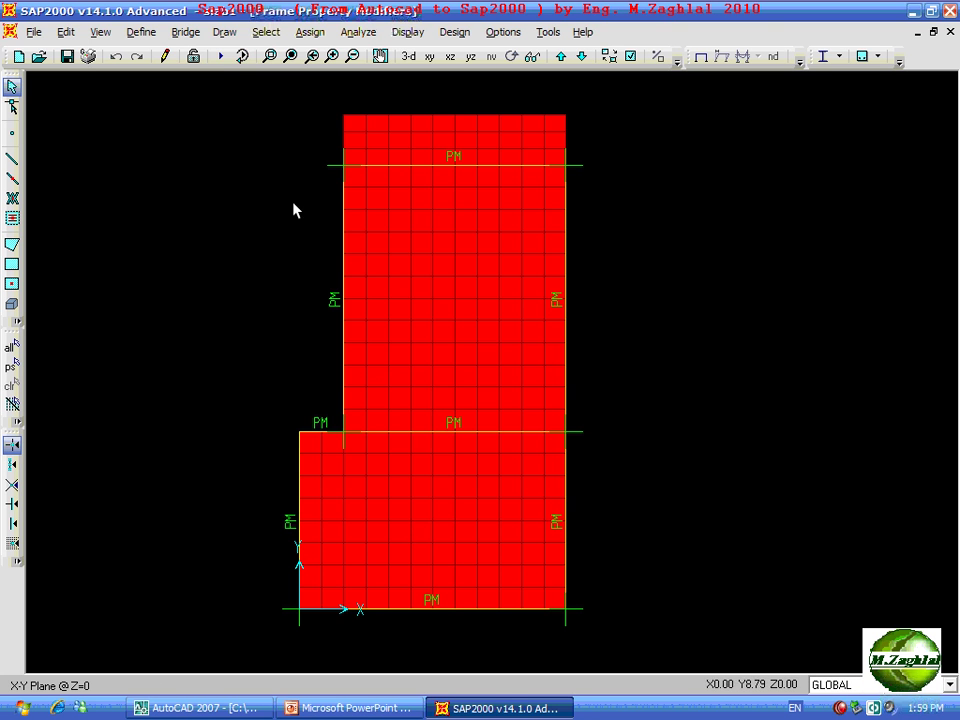
pyautogui.click(221, 58)
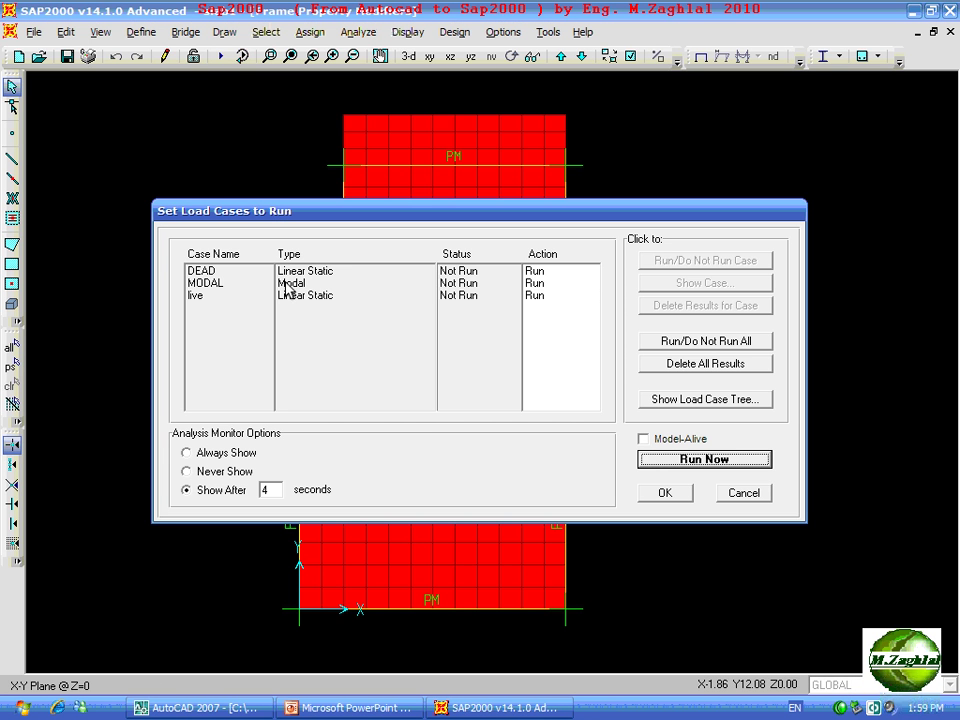
# Set MODAL to not run, analyse DEAD and live, and view the deformed shape in 3-D.
pyautogui.click(290, 283)
pyautogui.click(654, 261)
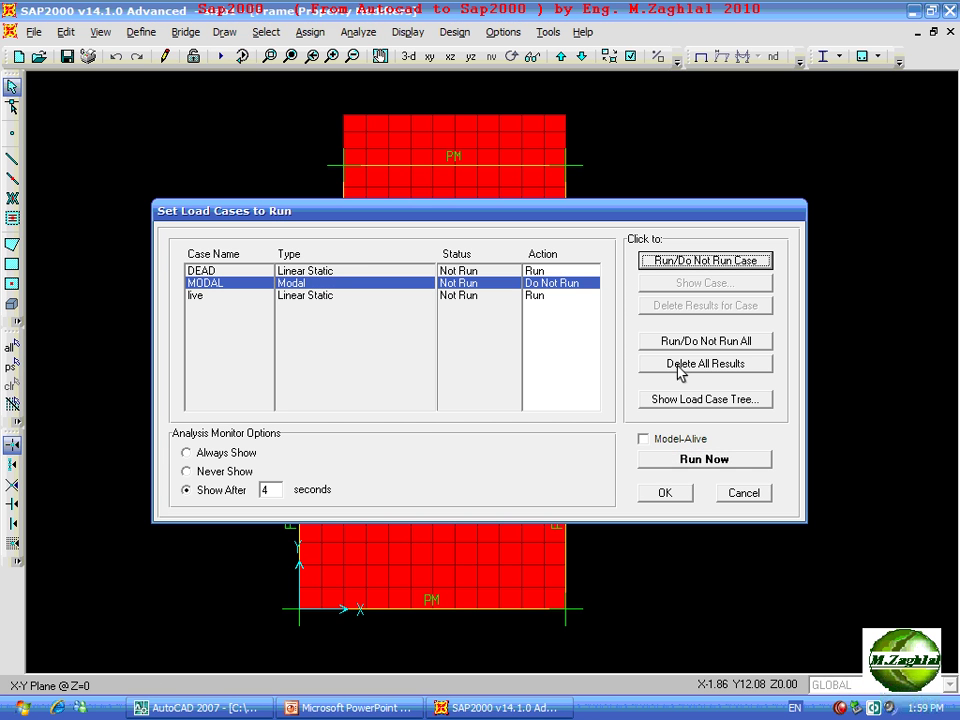
pyautogui.click(661, 462)
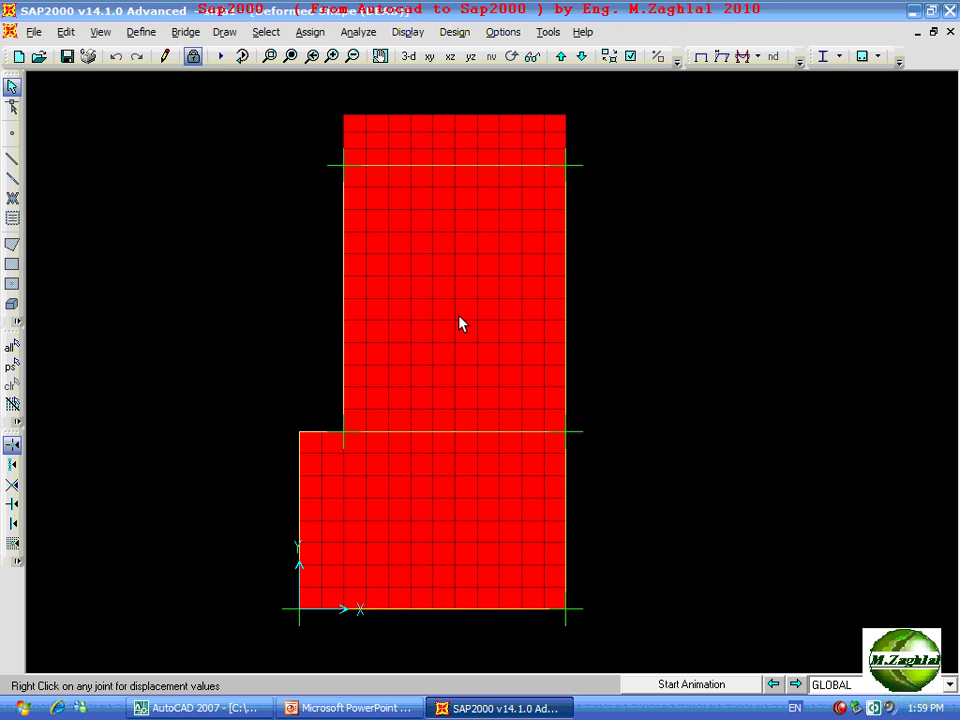
pyautogui.click(409, 57)
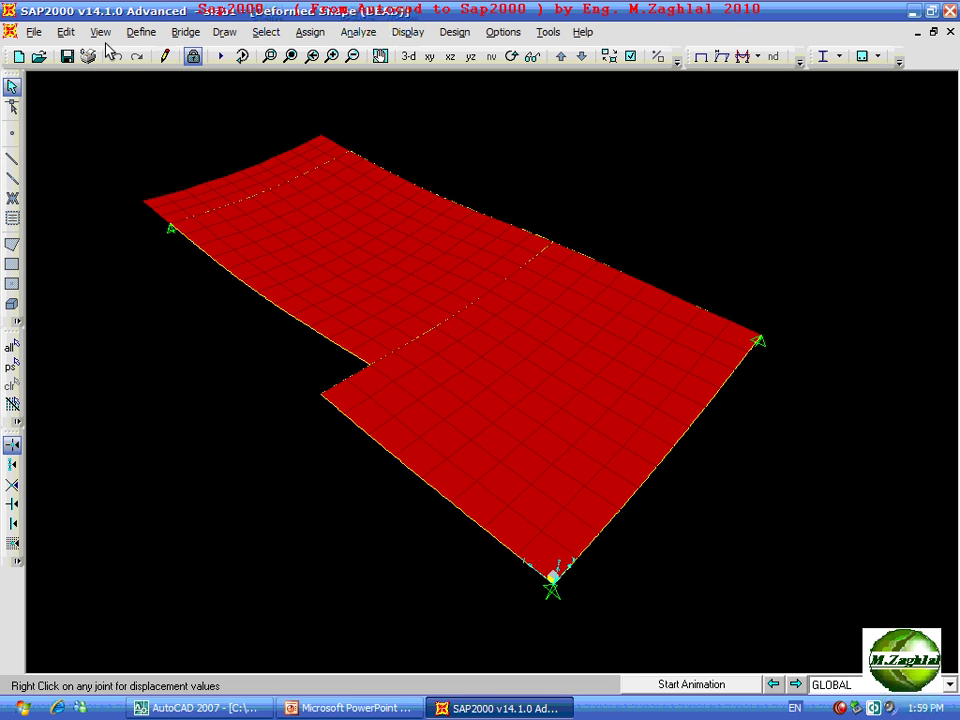
pyautogui.click(141, 32)
# Create a Linear Add combination 'ult' with DEAD at 1.5 and live at 1.5.
pyautogui.click(270, 324)
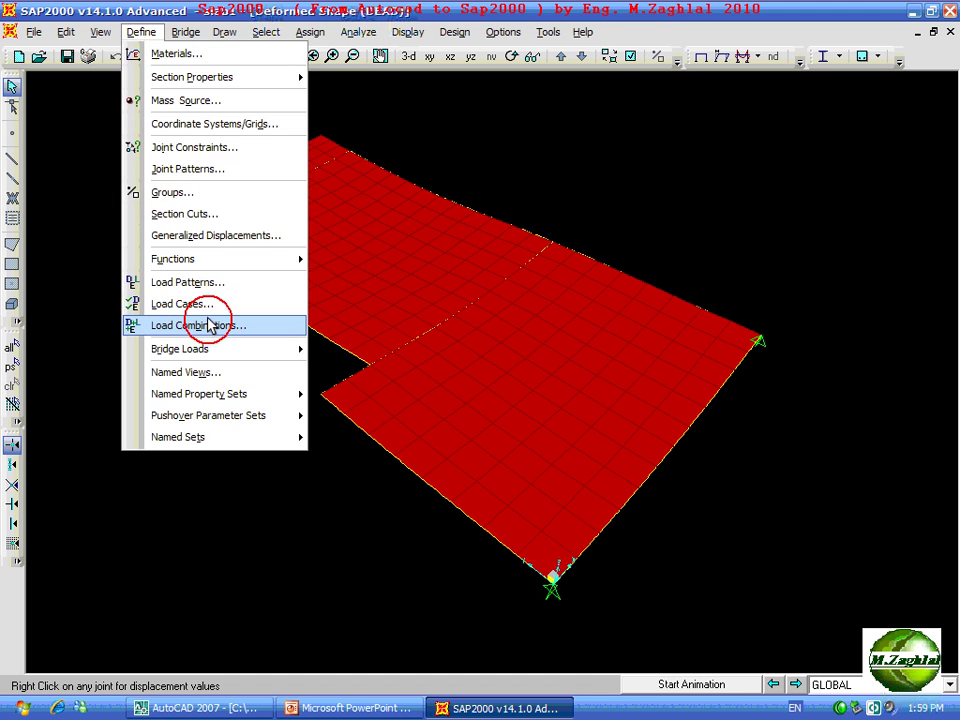
pyautogui.click(583, 274)
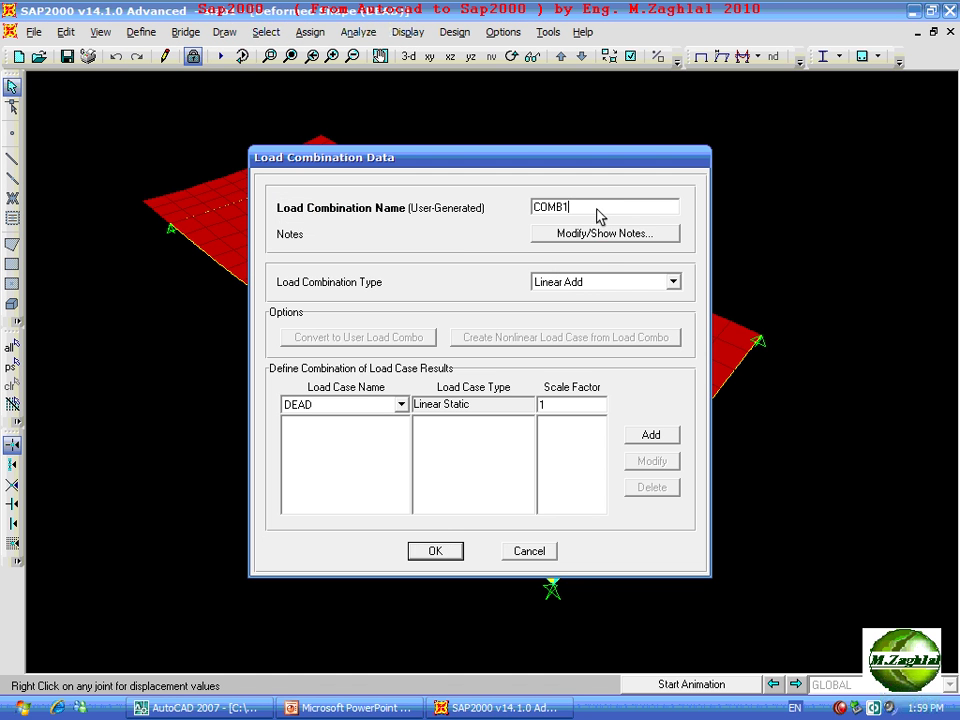
pyautogui.doubleClick(599, 207)
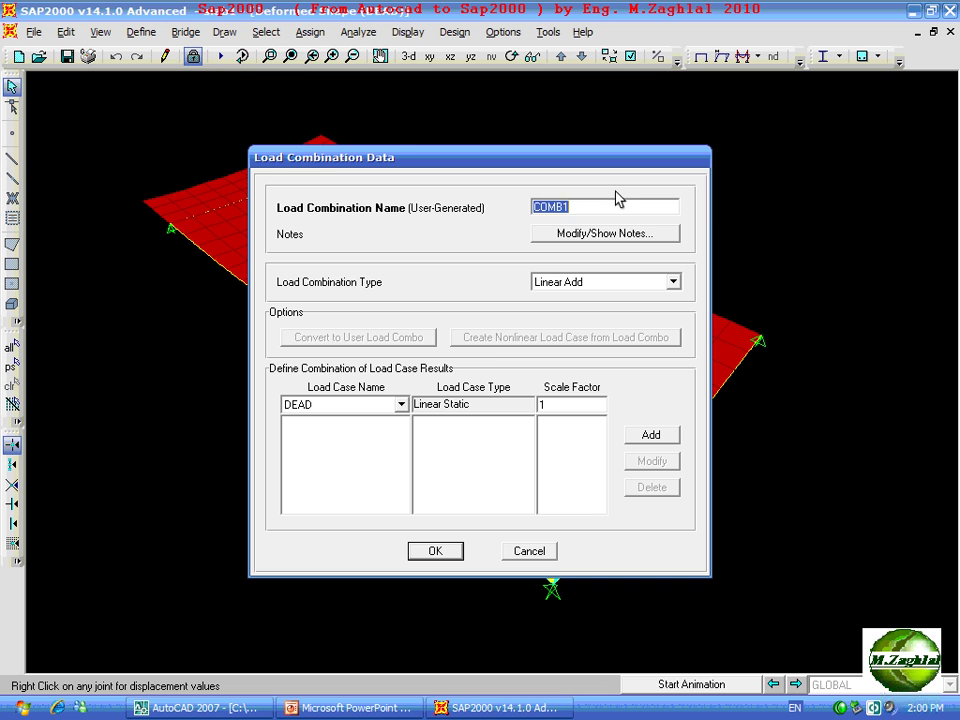
pyautogui.write('y')
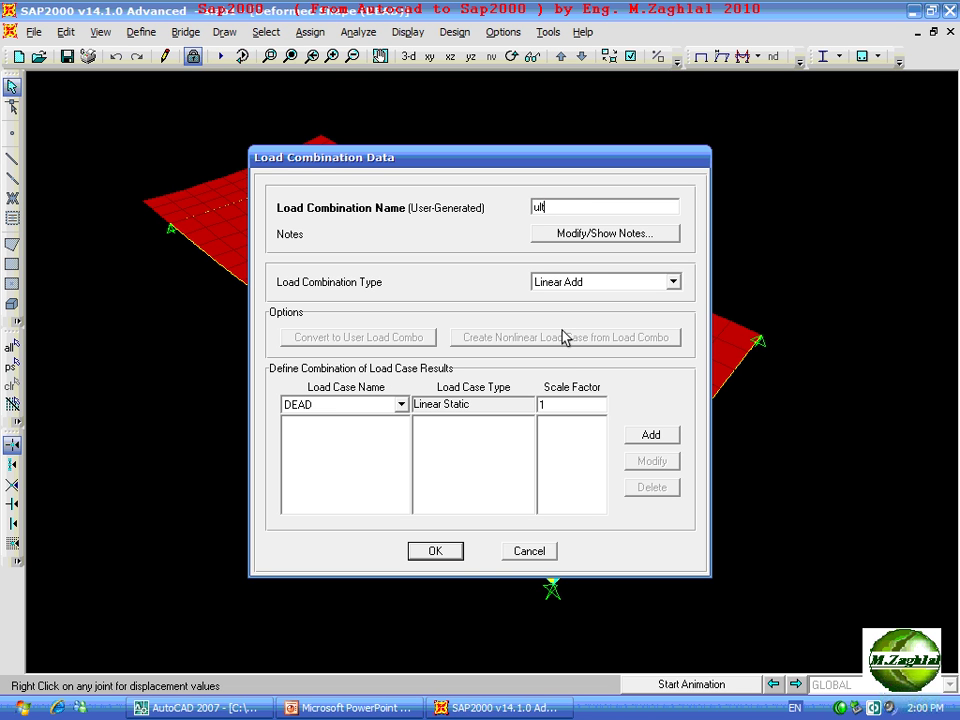
pyautogui.doubleClick(573, 404)
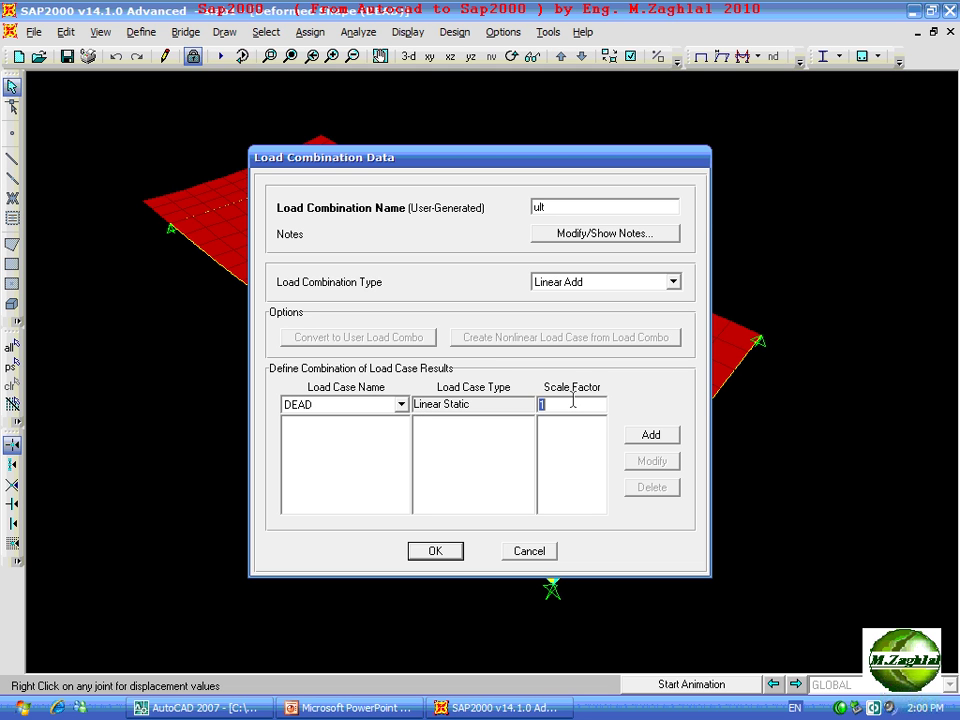
pyautogui.click(640, 436)
pyautogui.click(401, 404)
pyautogui.click(334, 432)
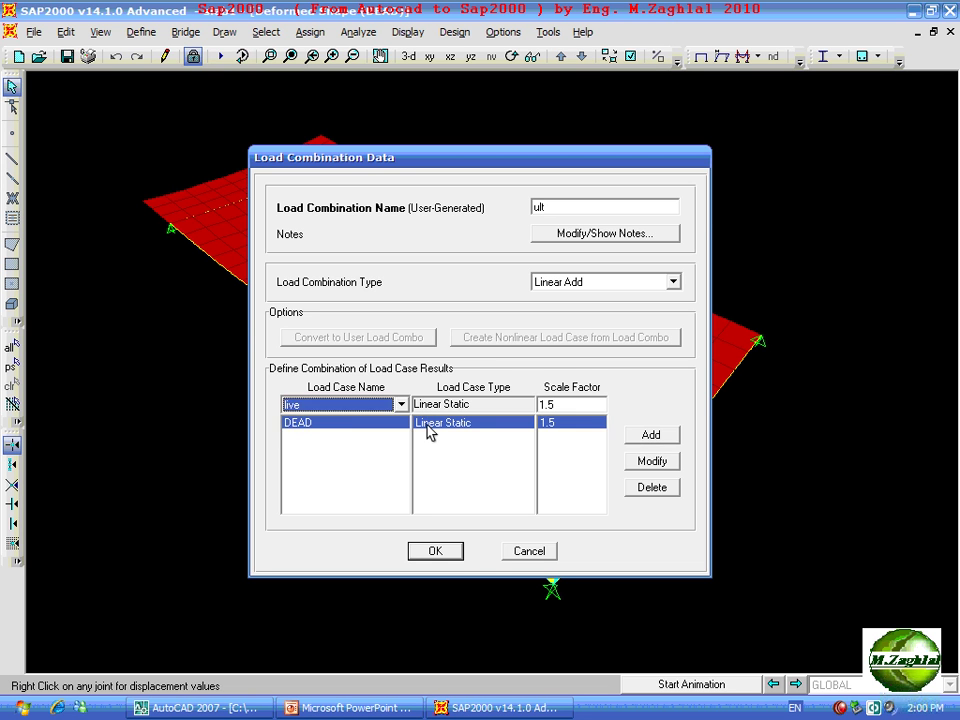
pyautogui.click(638, 435)
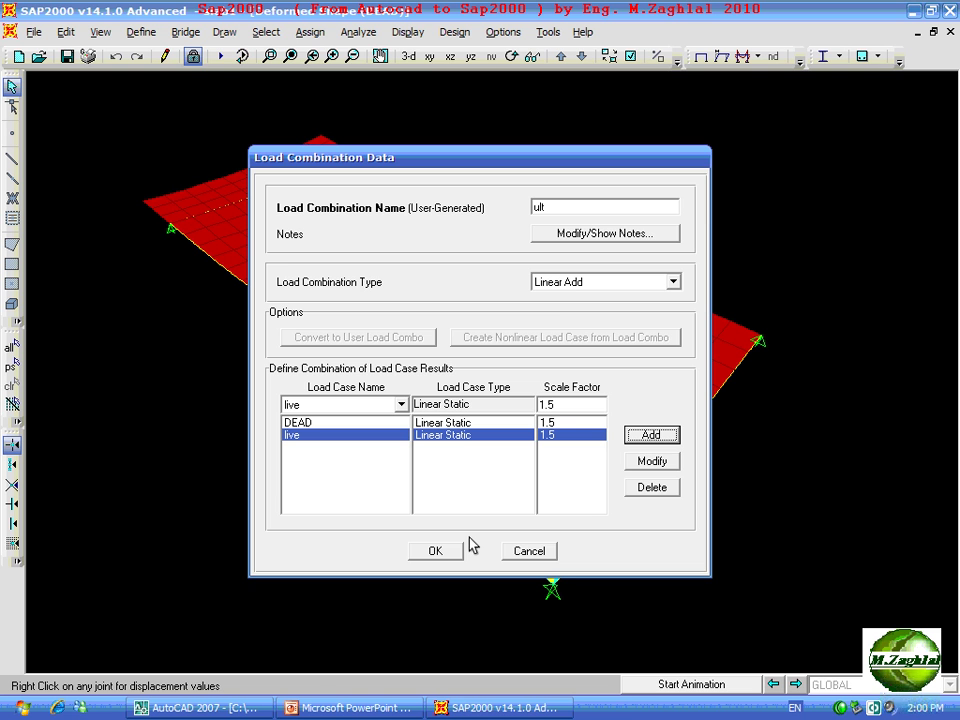
pyautogui.click(437, 551)
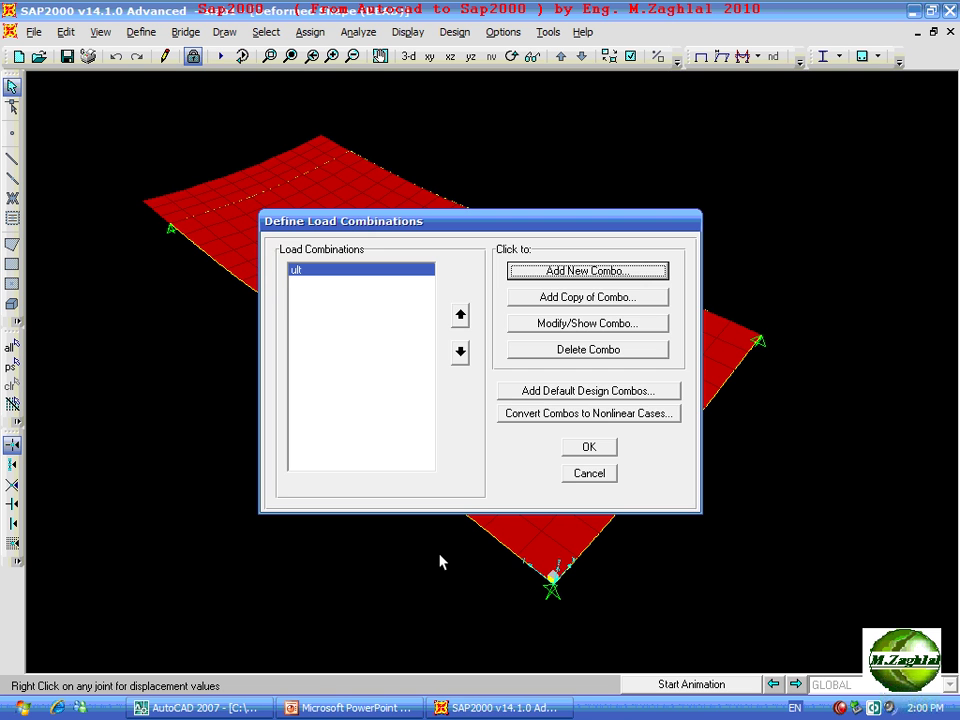
# Display the joint reactions for the ult combination.
pyautogui.click(578, 440)
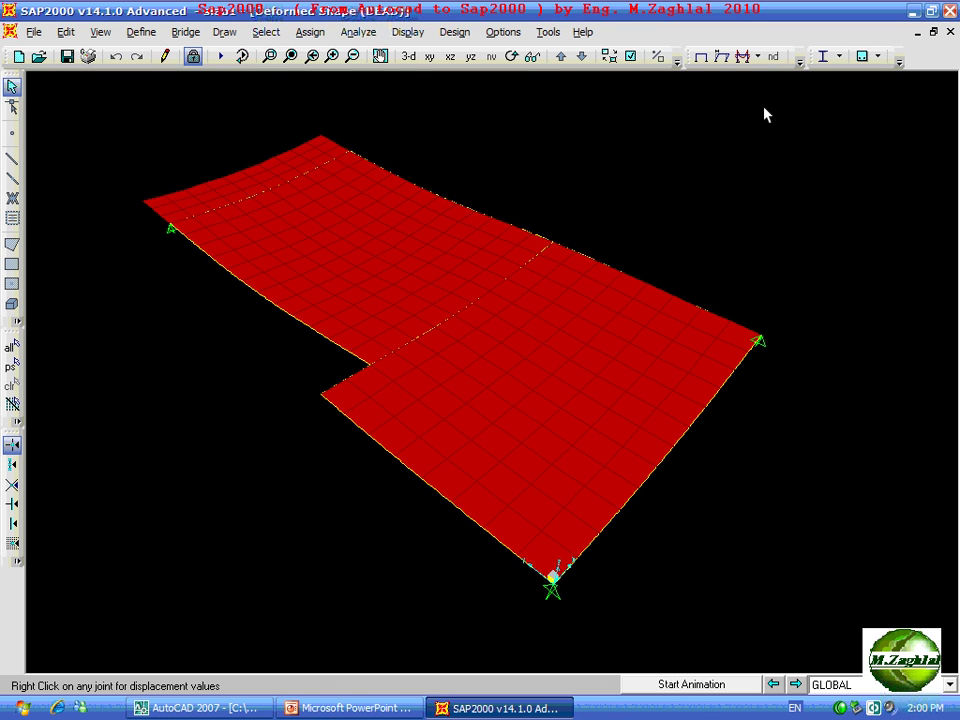
pyautogui.click(758, 57)
pyautogui.click(761, 79)
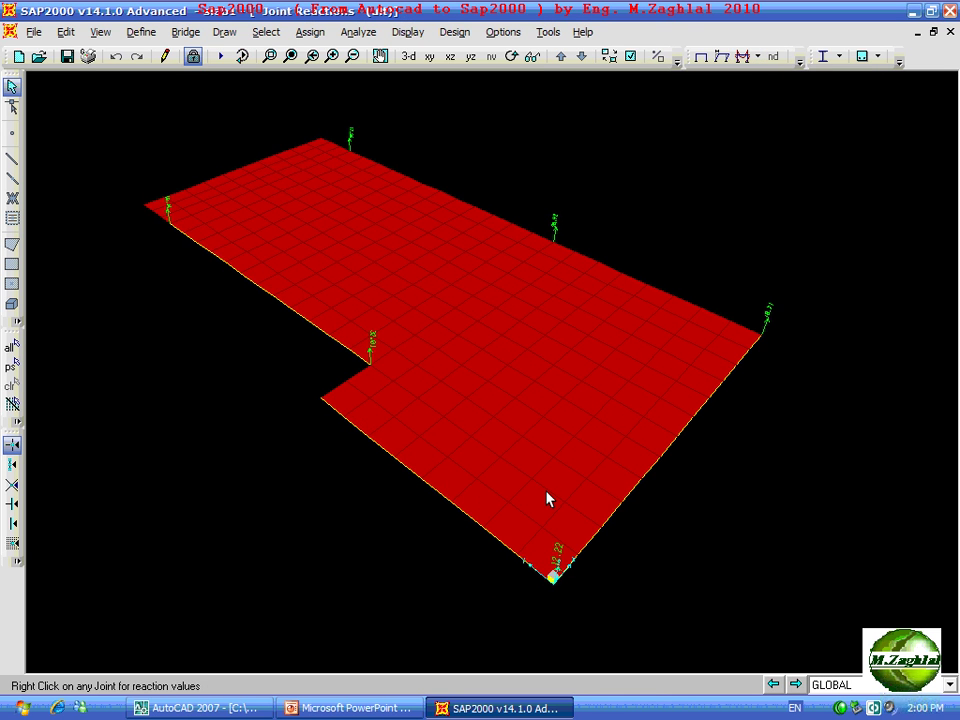
# Set the maximum graphic font size to 12 and the minimum to 6.
pyautogui.click(549, 32)
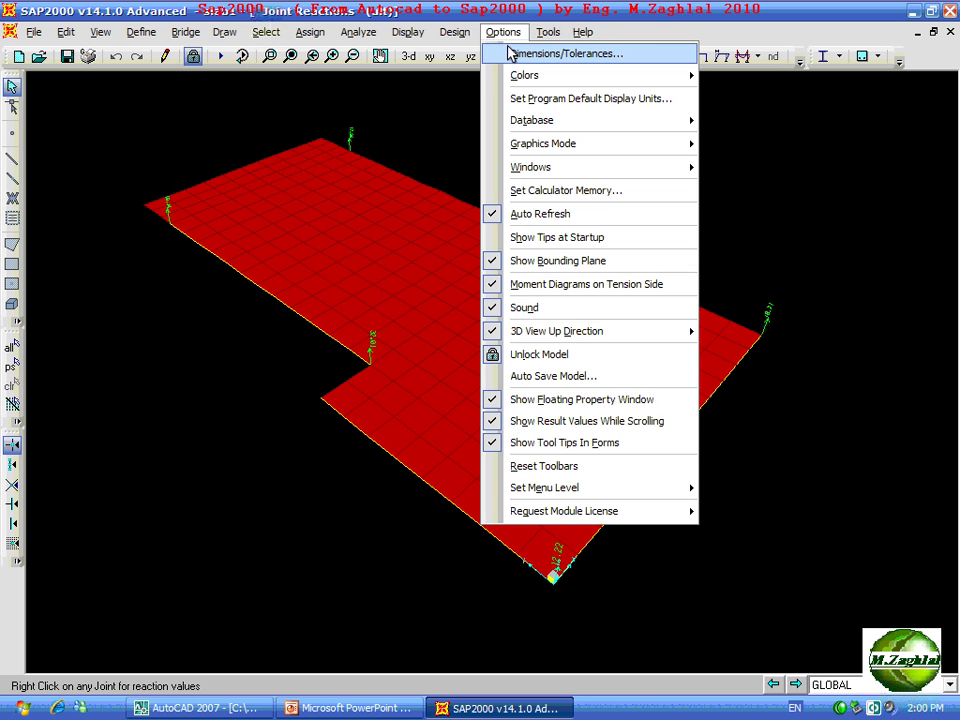
pyautogui.click(510, 58)
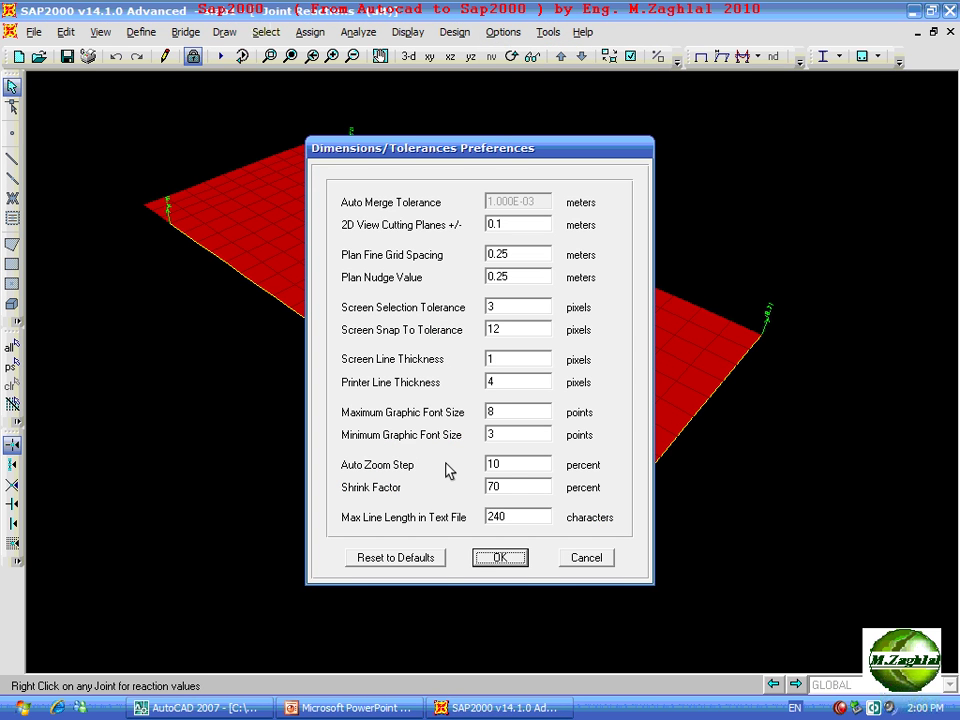
pyautogui.doubleClick(519, 436)
pyautogui.write('6')
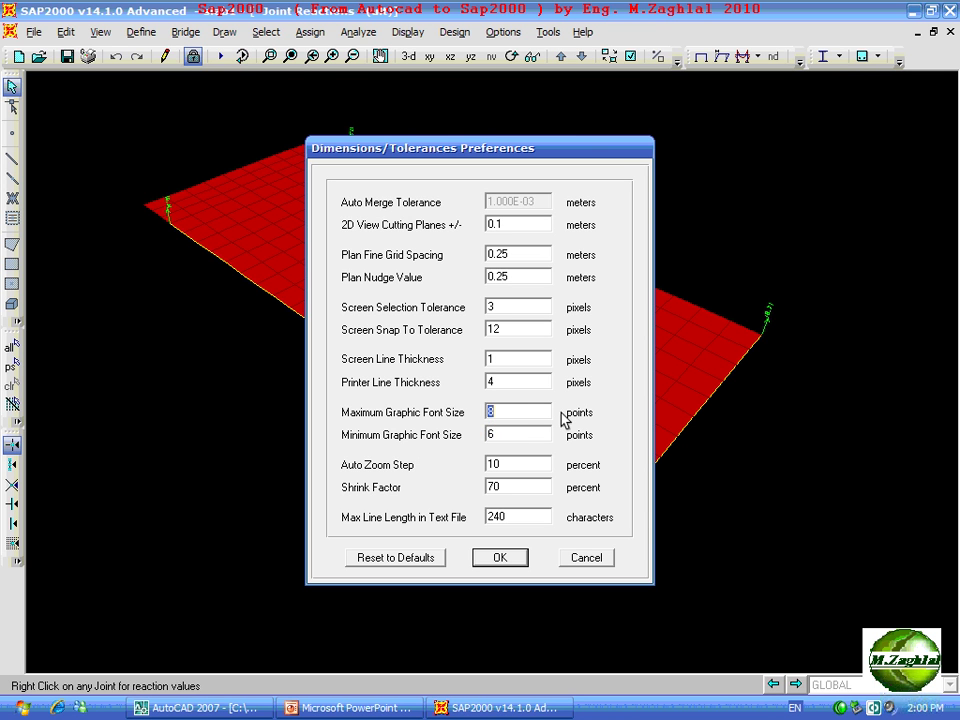
pyautogui.write('12')
pyautogui.click(502, 557)
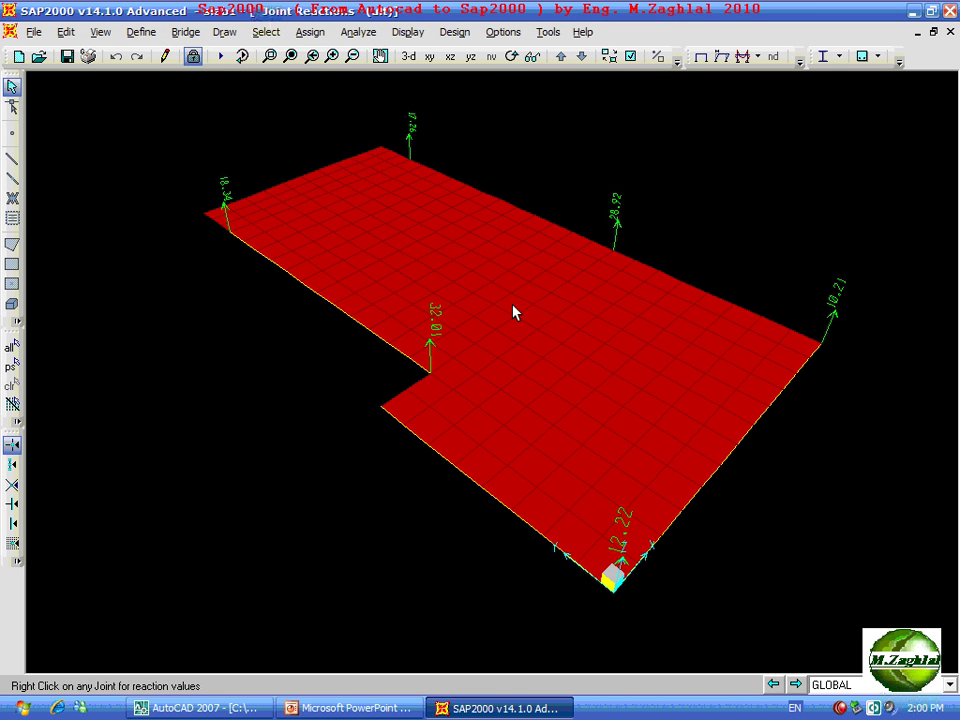
pyautogui.click(758, 57)
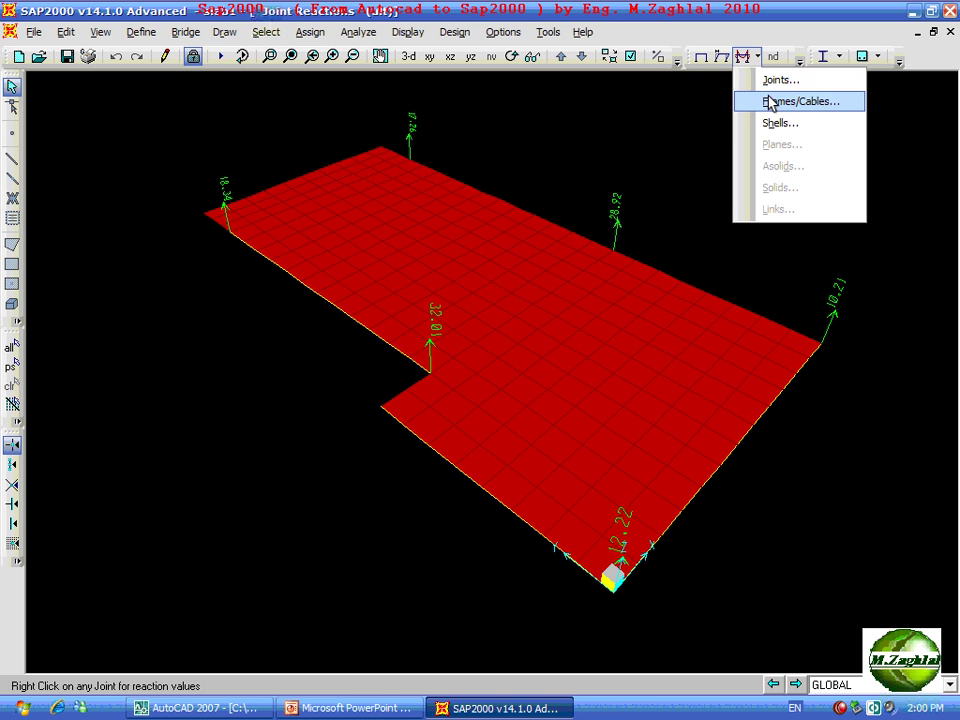
# Display the beams' Moment 3-3 diagram for the ult combination.
pyautogui.click(770, 101)
pyautogui.click(521, 403)
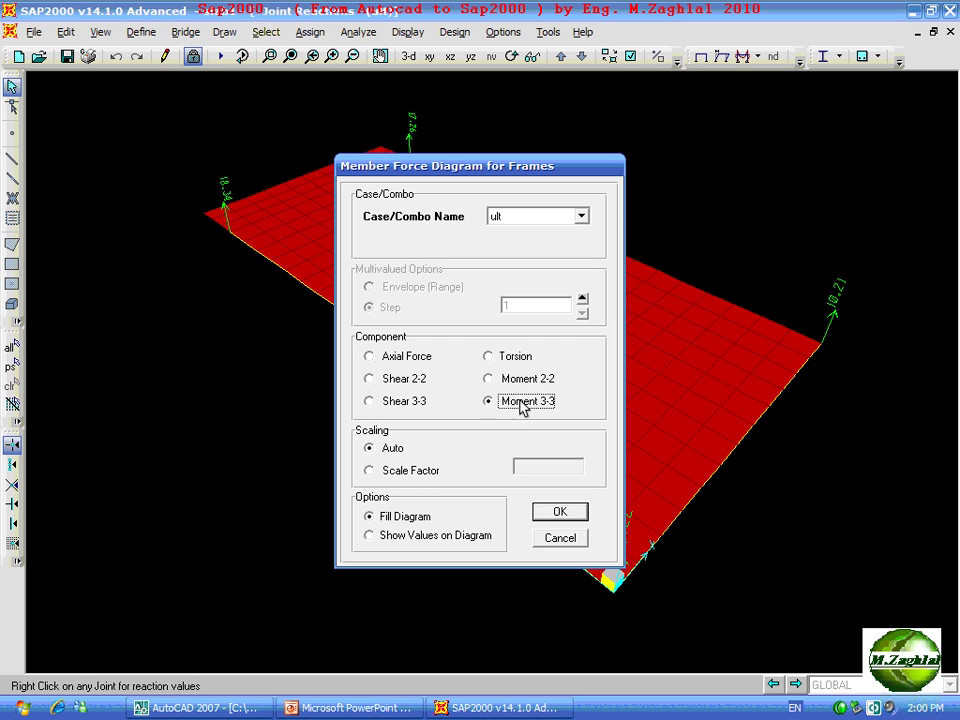
pyautogui.click(560, 513)
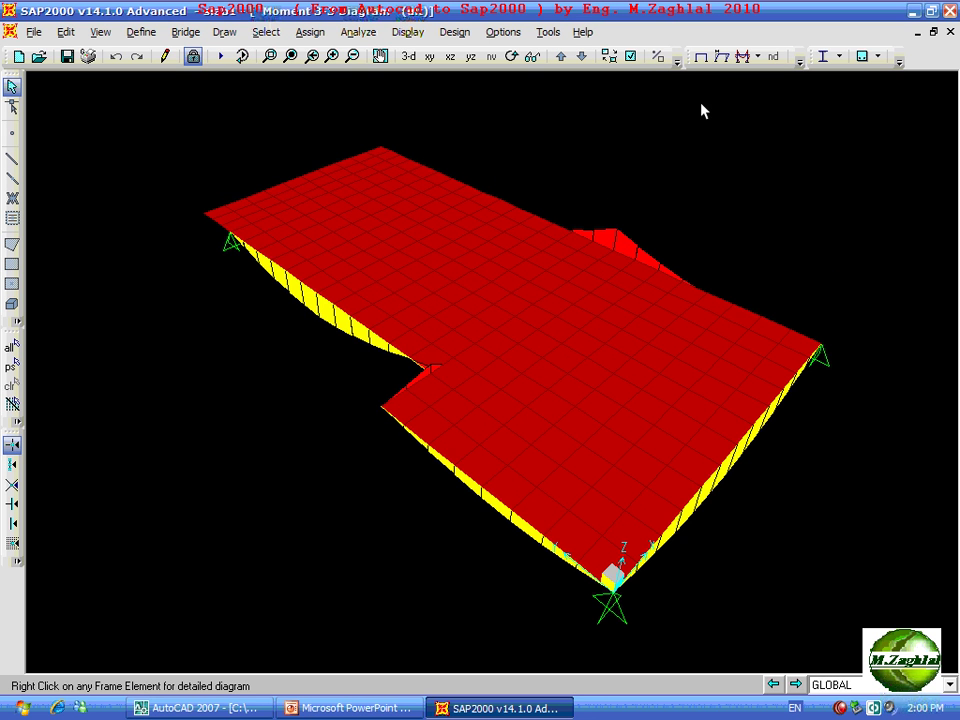
# Hide the slab areas so only frames show, and zoom into one corner to inspect.
pyautogui.click(630, 56)
pyautogui.click(194, 457)
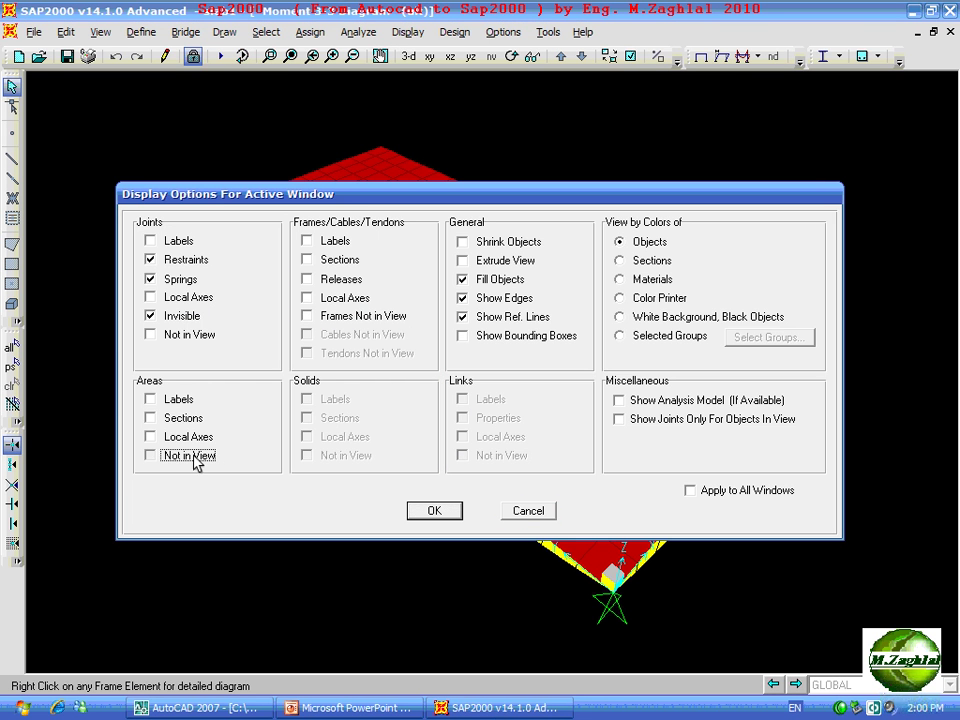
pyautogui.click(196, 460)
pyautogui.click(432, 510)
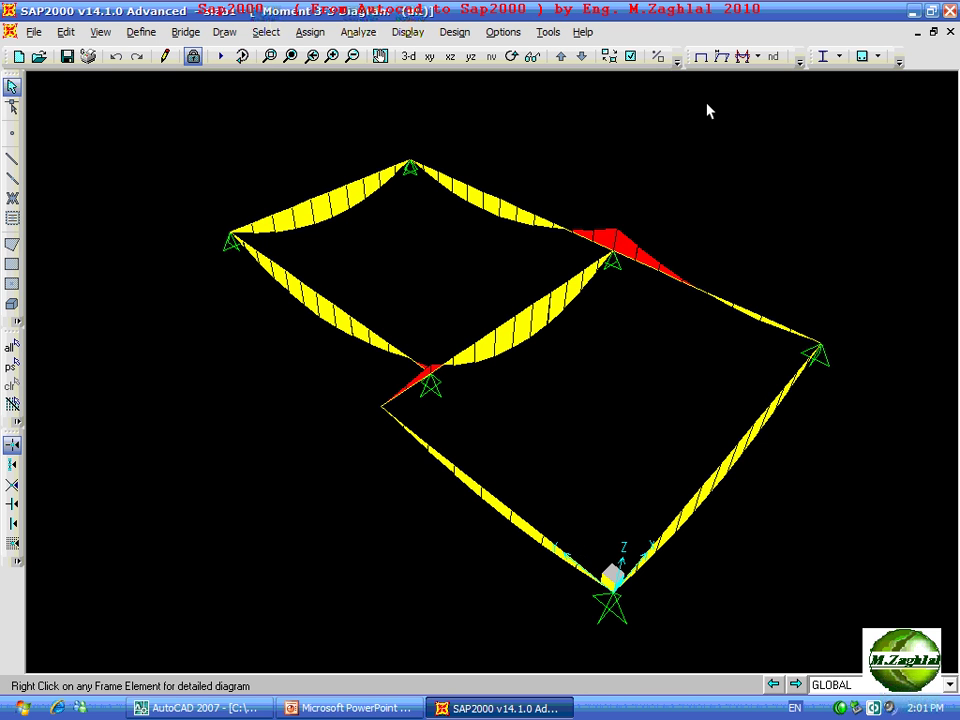
pyautogui.click(270, 56)
pyautogui.moveTo(381, 407); pyautogui.dragTo(432, 457)
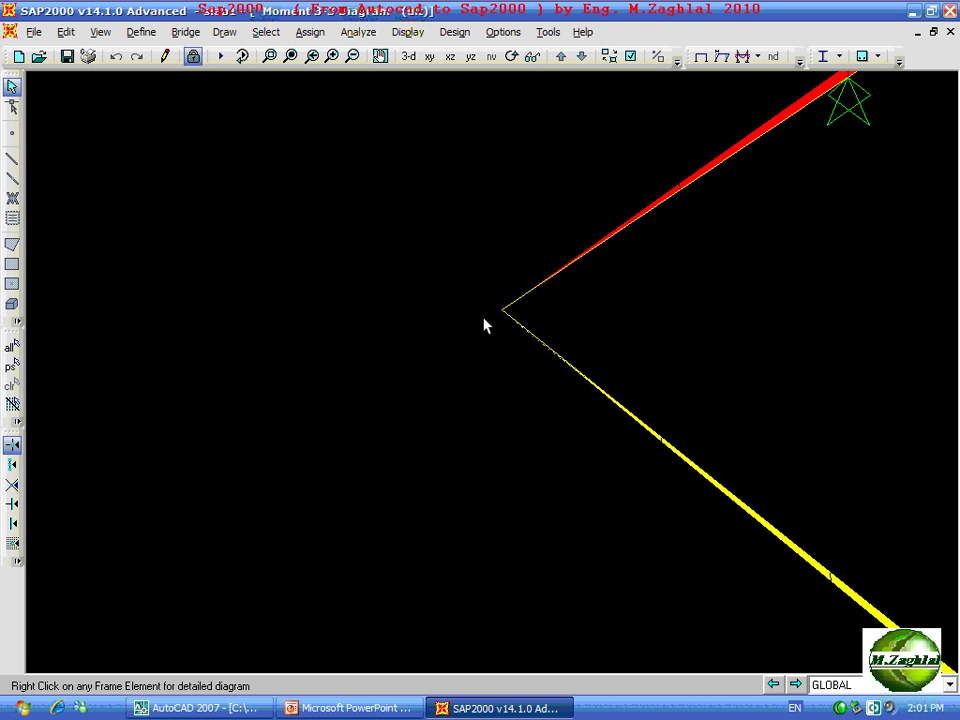
pyautogui.click(290, 56)
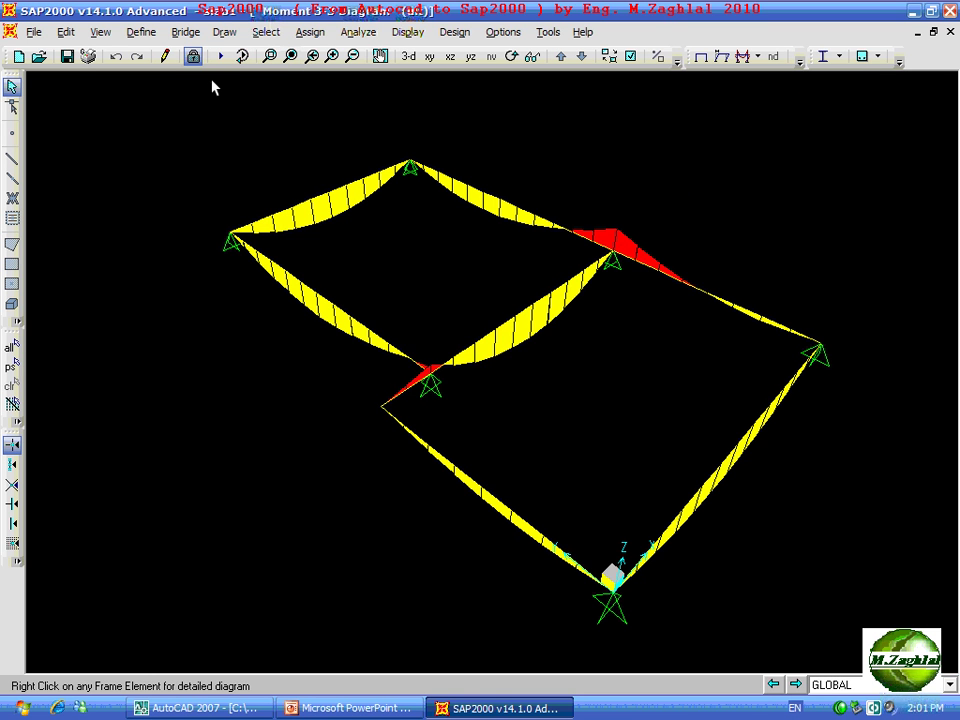
# Unlock the model, discarding the existing analysis results.
pyautogui.click(193, 56)
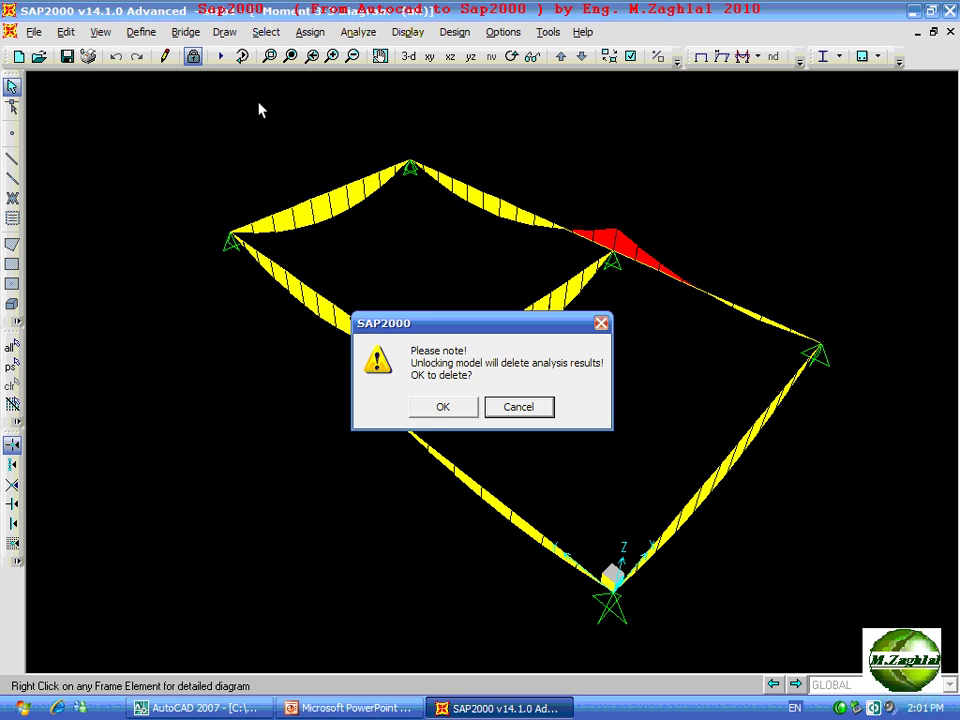
pyautogui.click(441, 407)
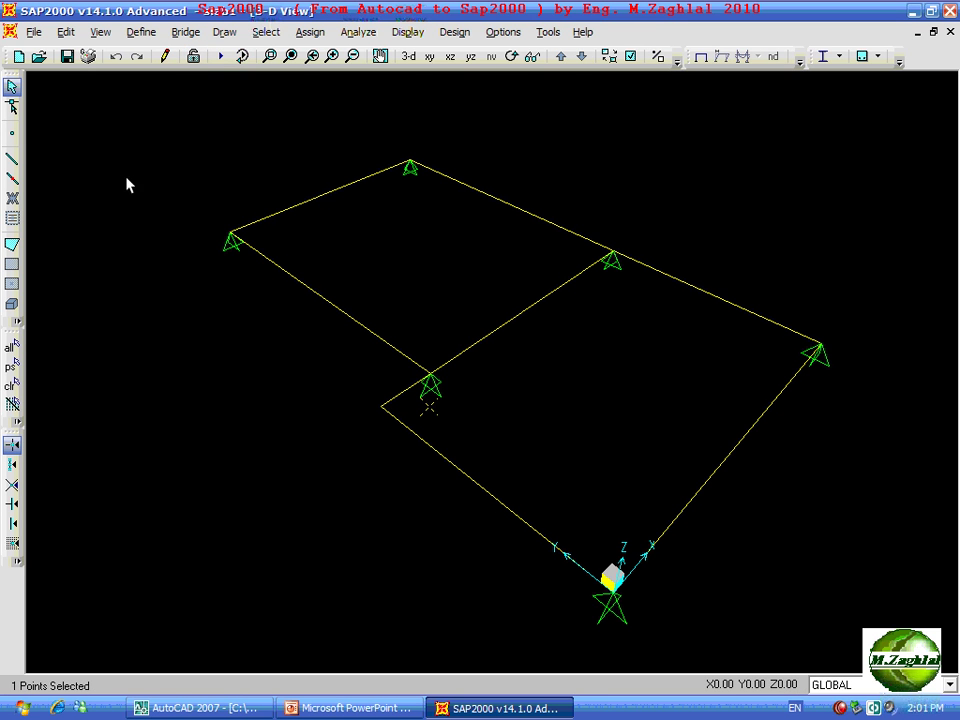
pyautogui.click(195, 313)
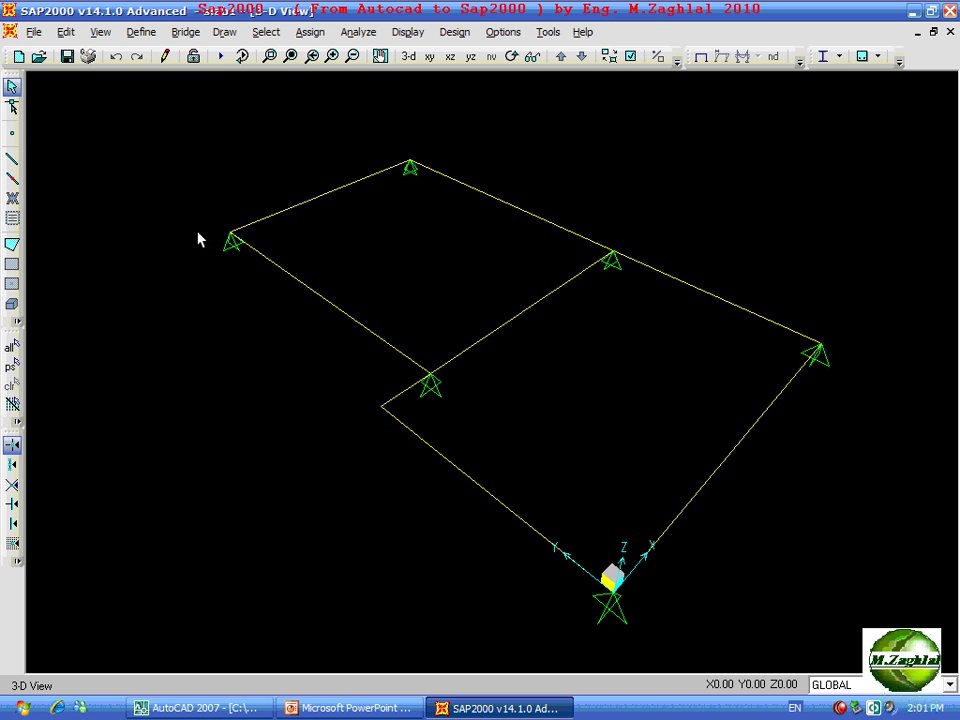
# Set all frames' torsional constant modifier to 1 and re-run the analysis.
pyautogui.hotkey('ctrl', 'a')
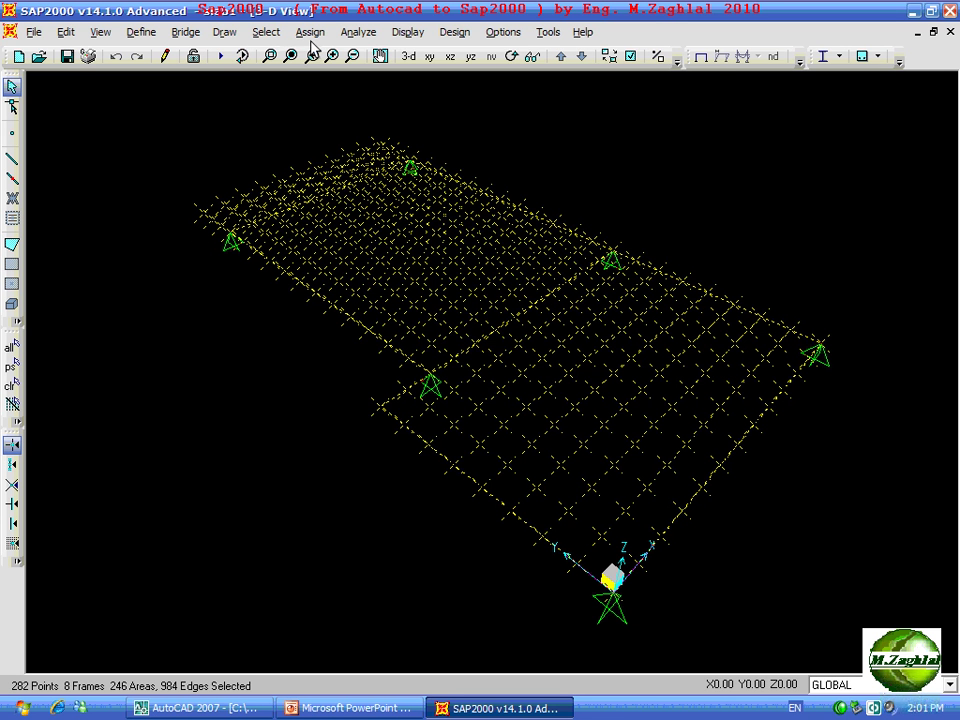
pyautogui.click(310, 32)
pyautogui.moveTo(334, 75)
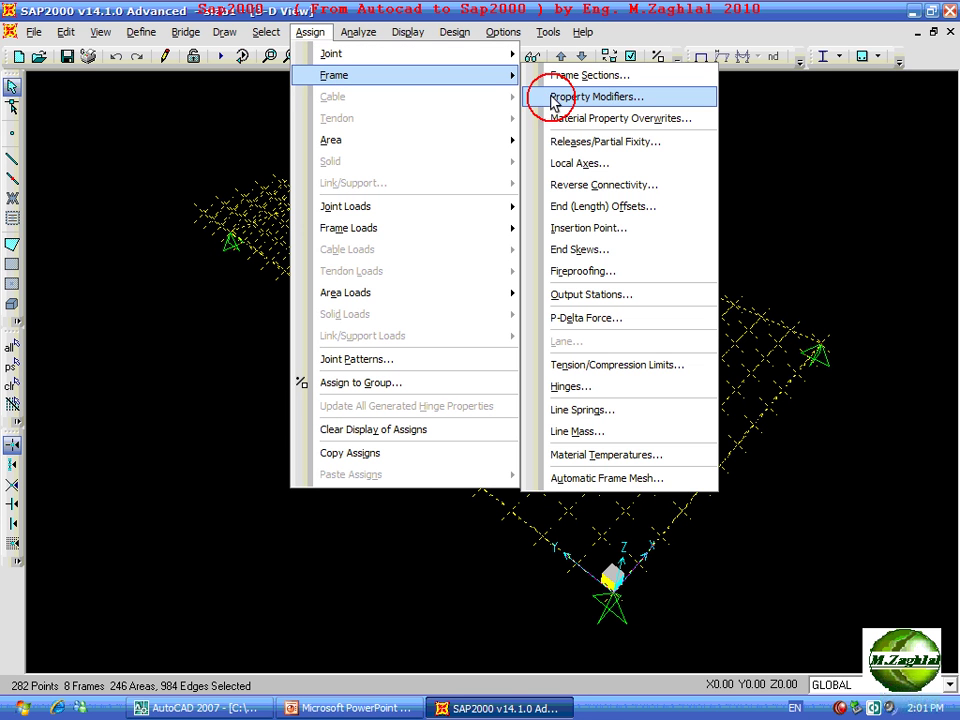
pyautogui.click(560, 96)
pyautogui.doubleClick(593, 330)
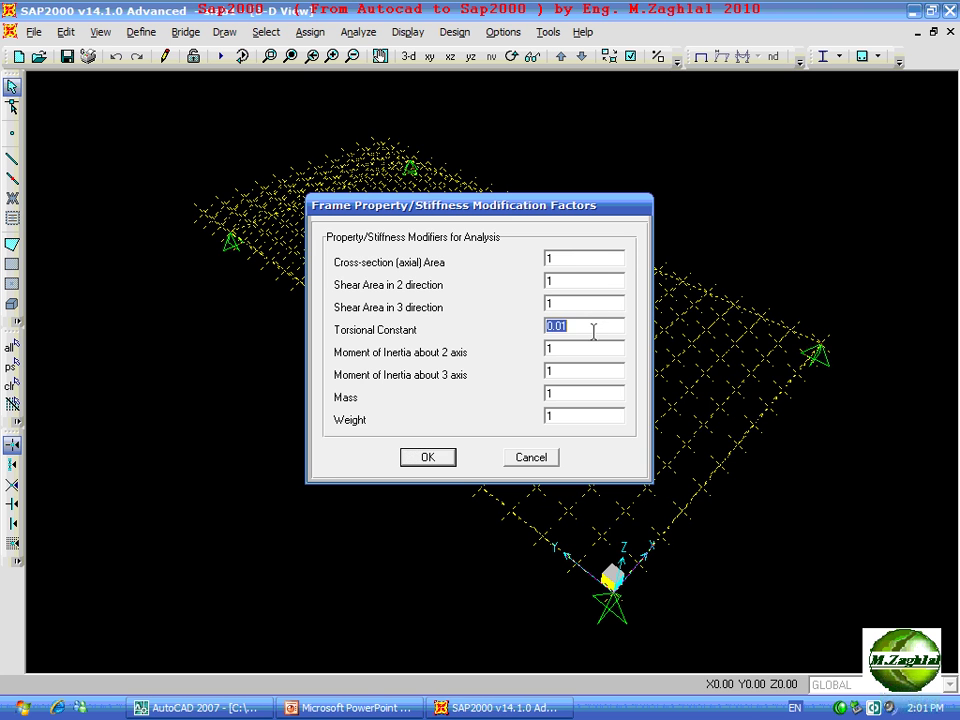
pyautogui.write('1')
pyautogui.click(430, 457)
pyautogui.click(222, 57)
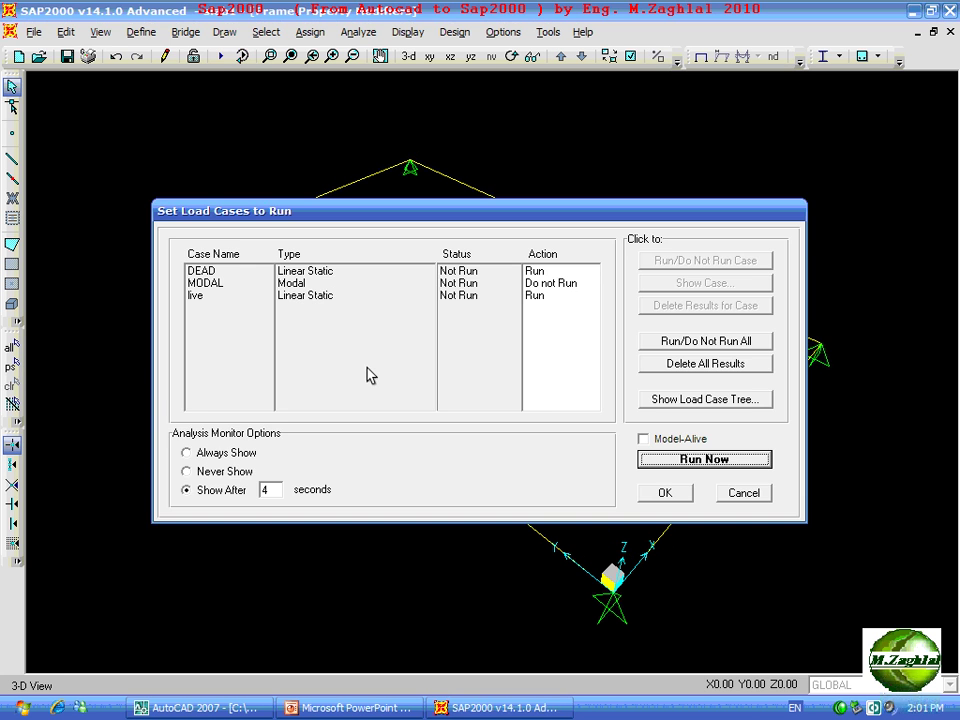
pyautogui.click(688, 462)
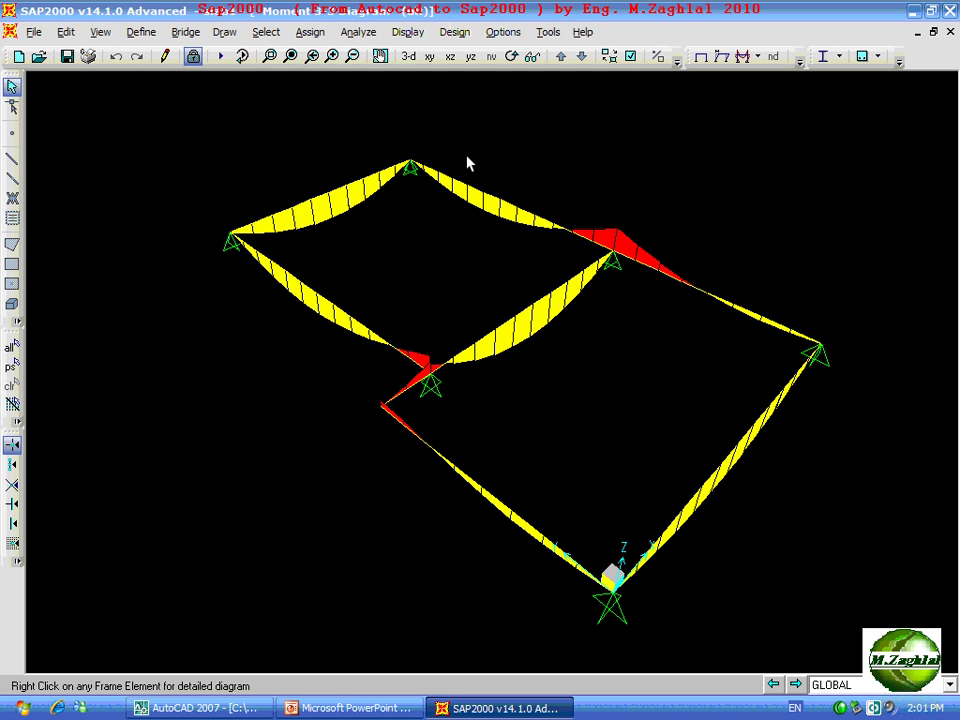
pyautogui.click(269, 56)
pyautogui.moveTo(369, 380); pyautogui.dragTo(438, 467)
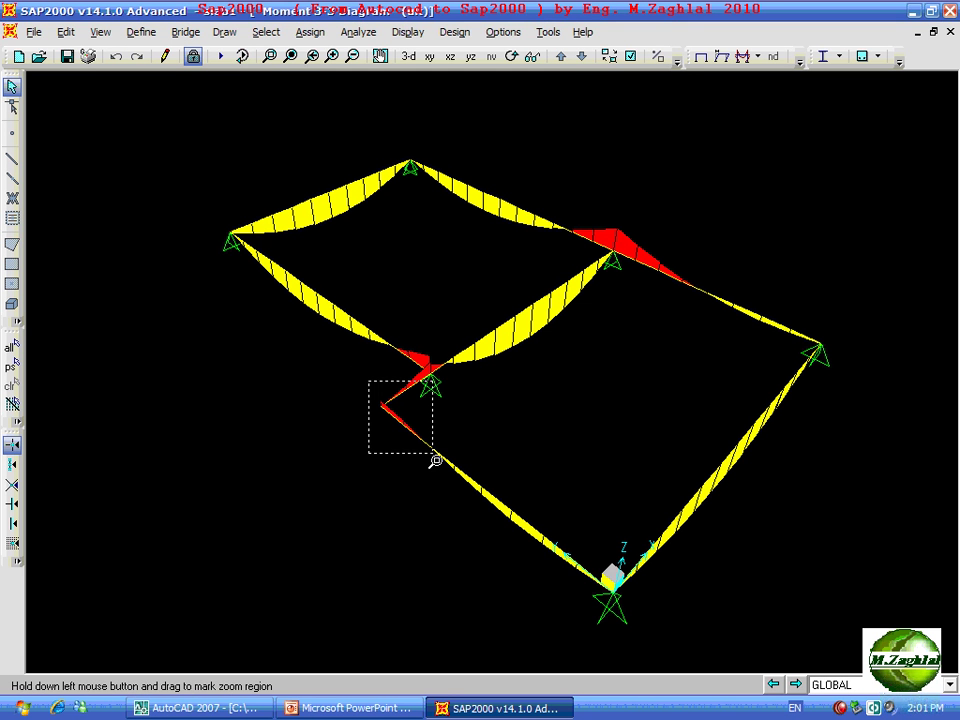
pyautogui.click(290, 56)
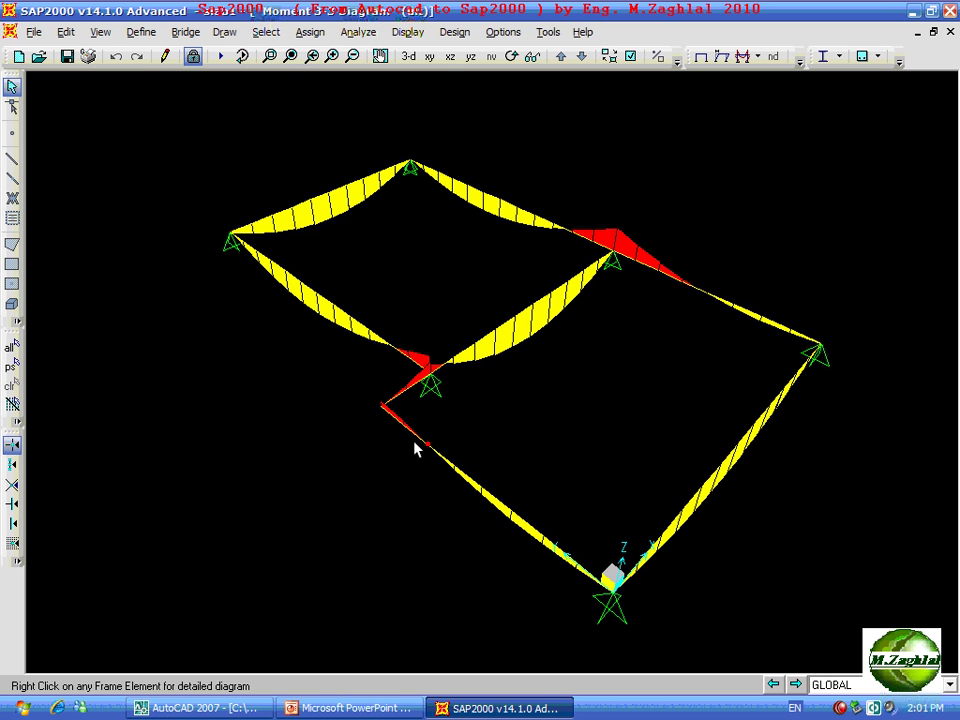
pyautogui.click(429, 56)
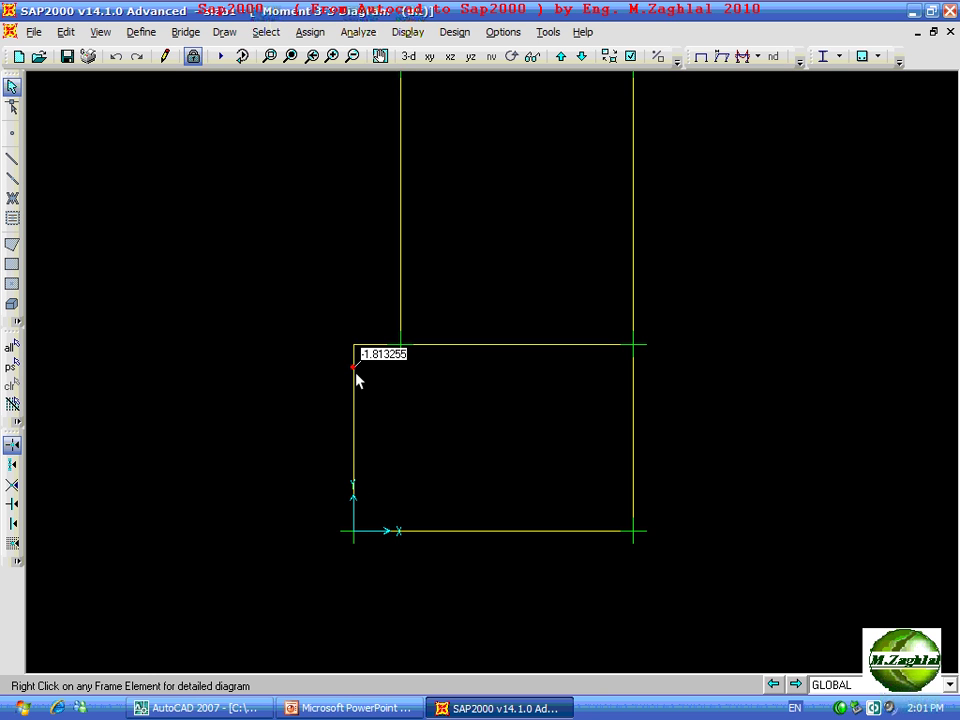
pyautogui.click(409, 56)
pyautogui.click(271, 57)
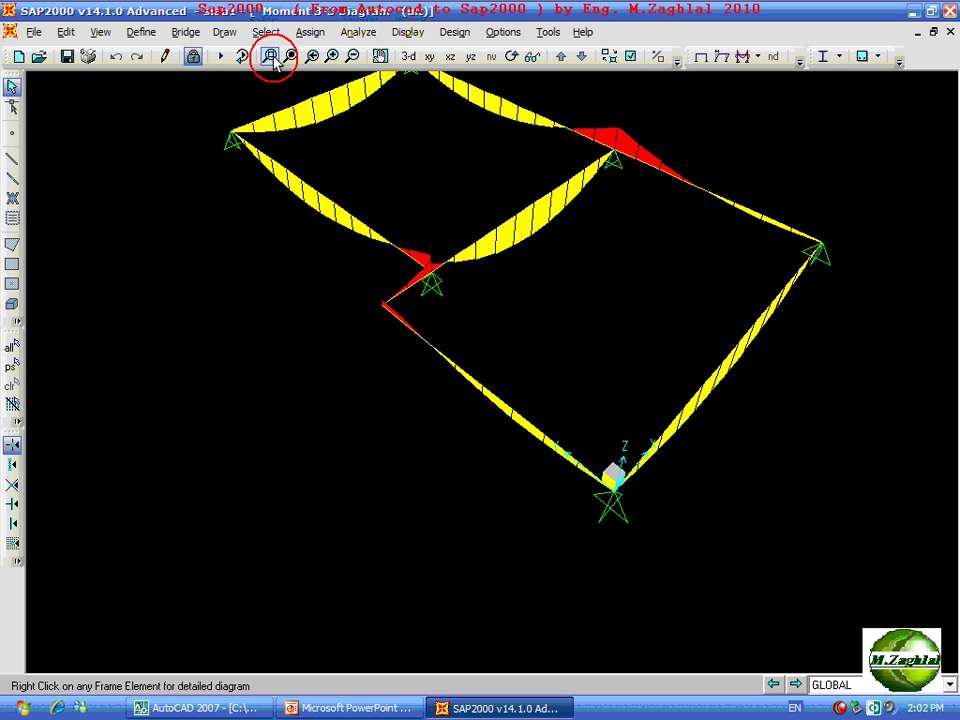
pyautogui.moveTo(355, 288); pyautogui.dragTo(481, 430)
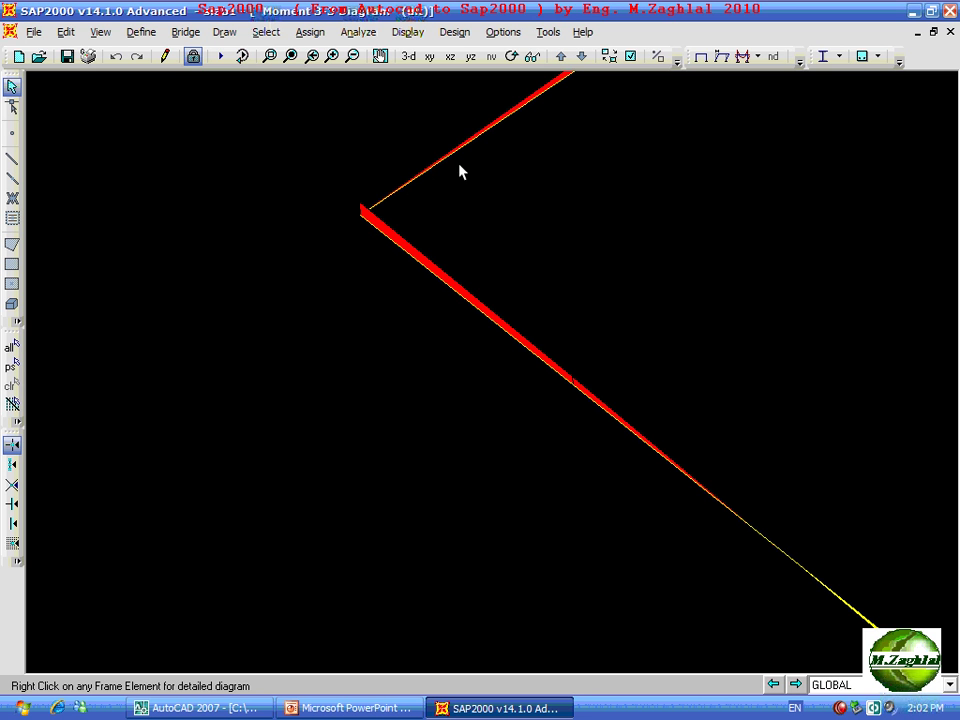
pyautogui.click(290, 56)
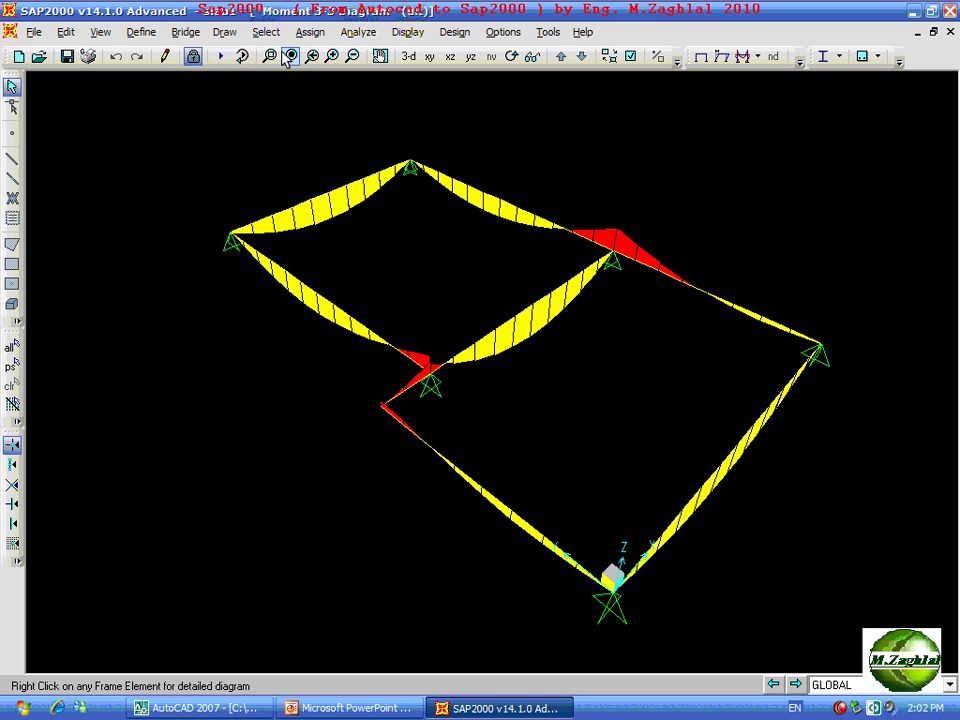
# Unlock the analysed model, discarding the existing analysis results.
pyautogui.click(193, 56)
pyautogui.click(437, 407)
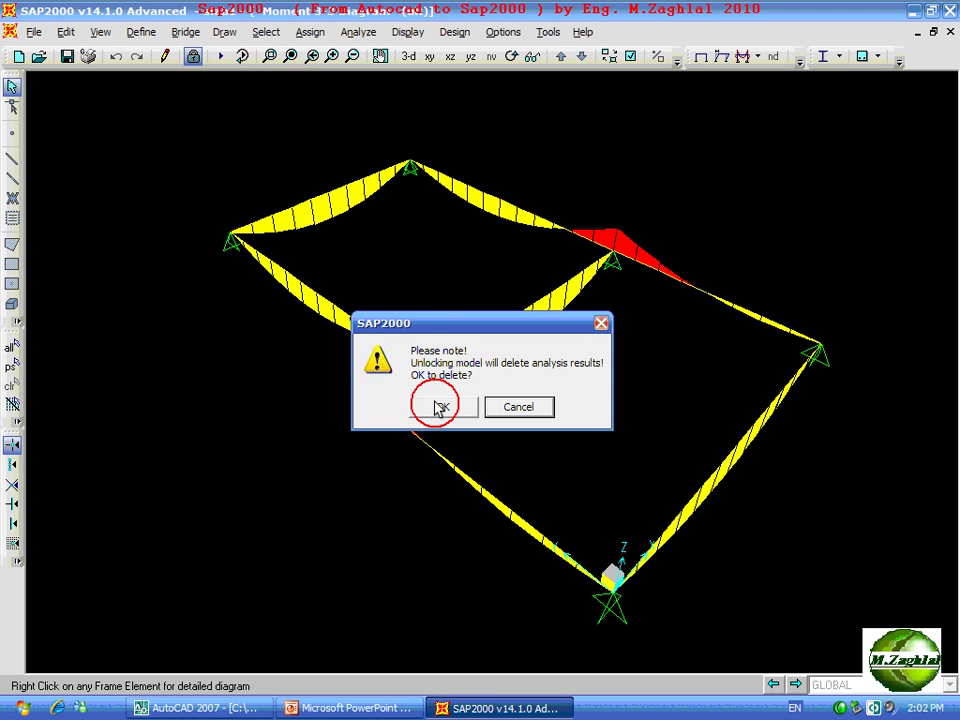
pyautogui.click(440, 403)
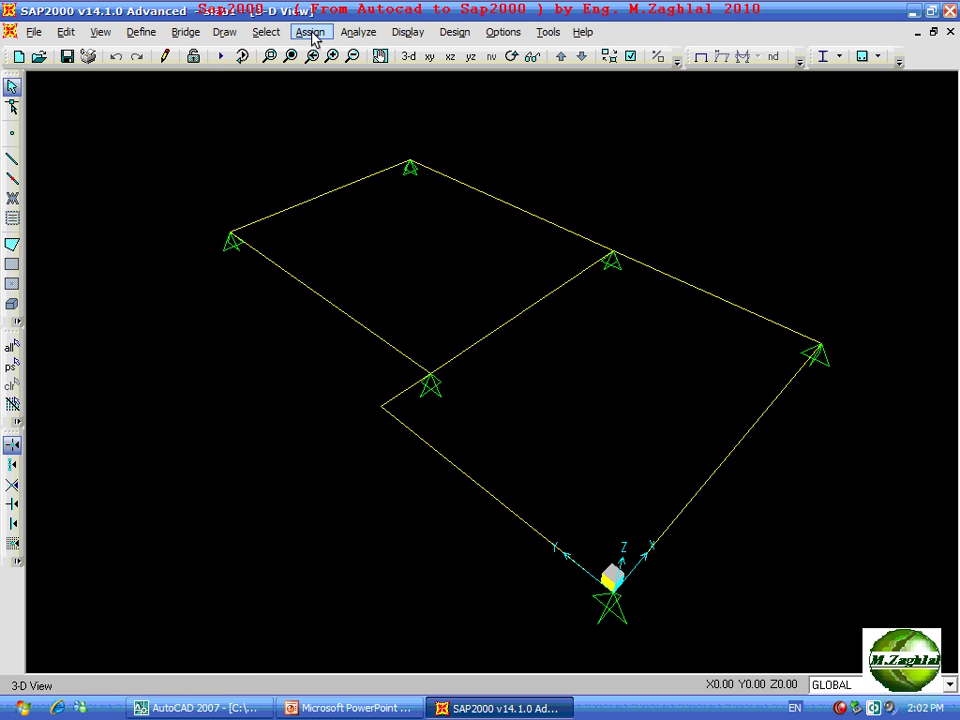
# Set the torsional constant modifier to 0 on all frames and re-run the analysis.
pyautogui.hotkey('ctrl', 'a')
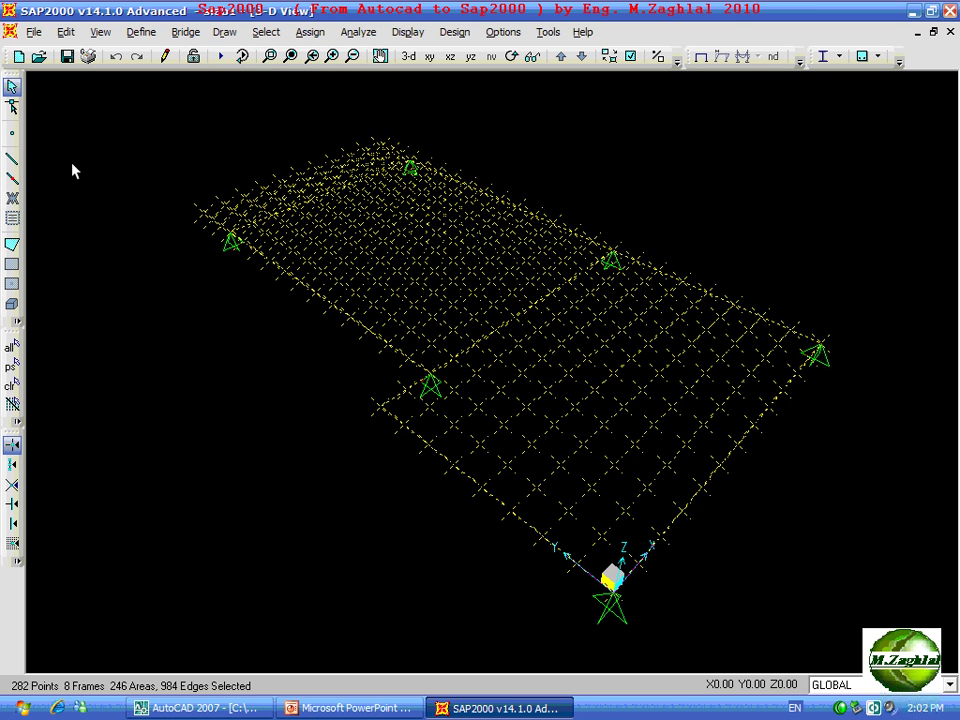
pyautogui.click(310, 31)
pyautogui.moveTo(334, 75)
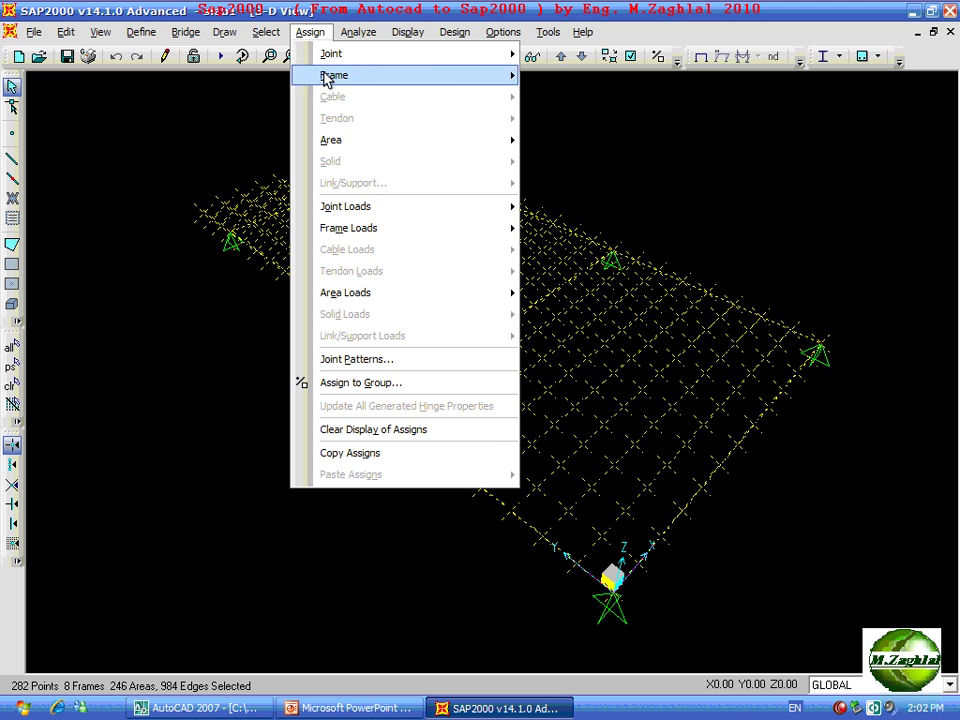
pyautogui.click(580, 97)
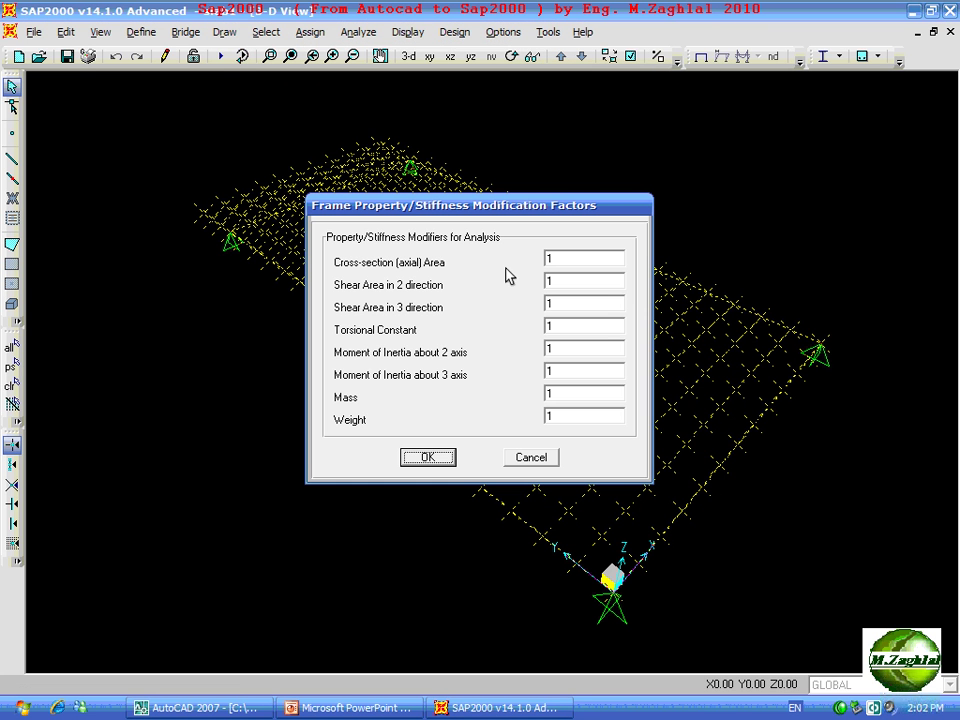
pyautogui.doubleClick(572, 322)
pyautogui.click(427, 457)
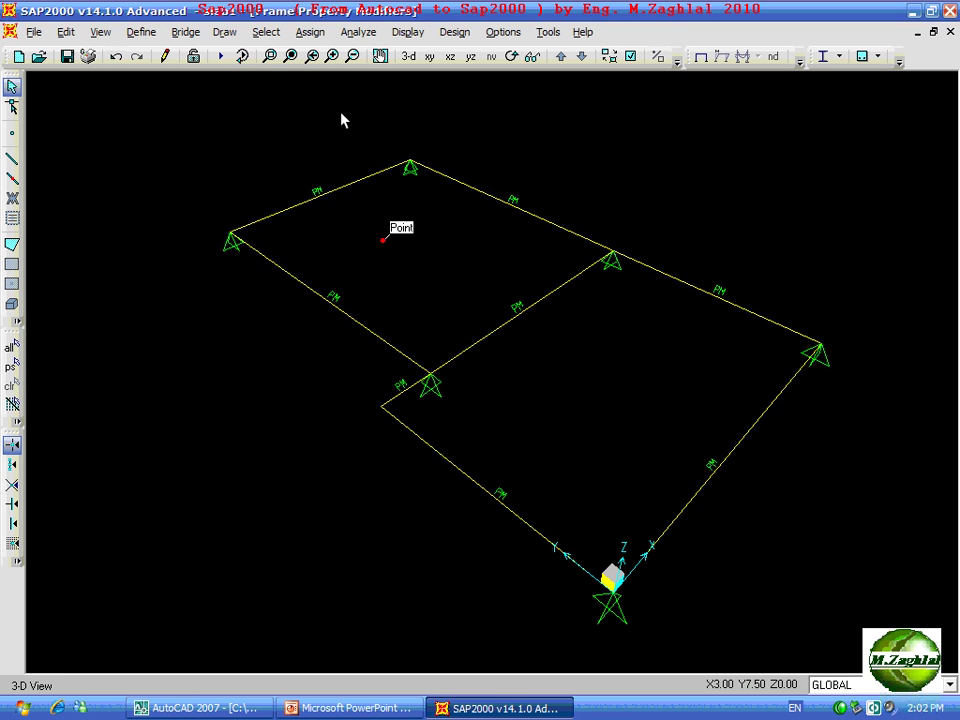
pyautogui.click(220, 56)
pyautogui.click(688, 460)
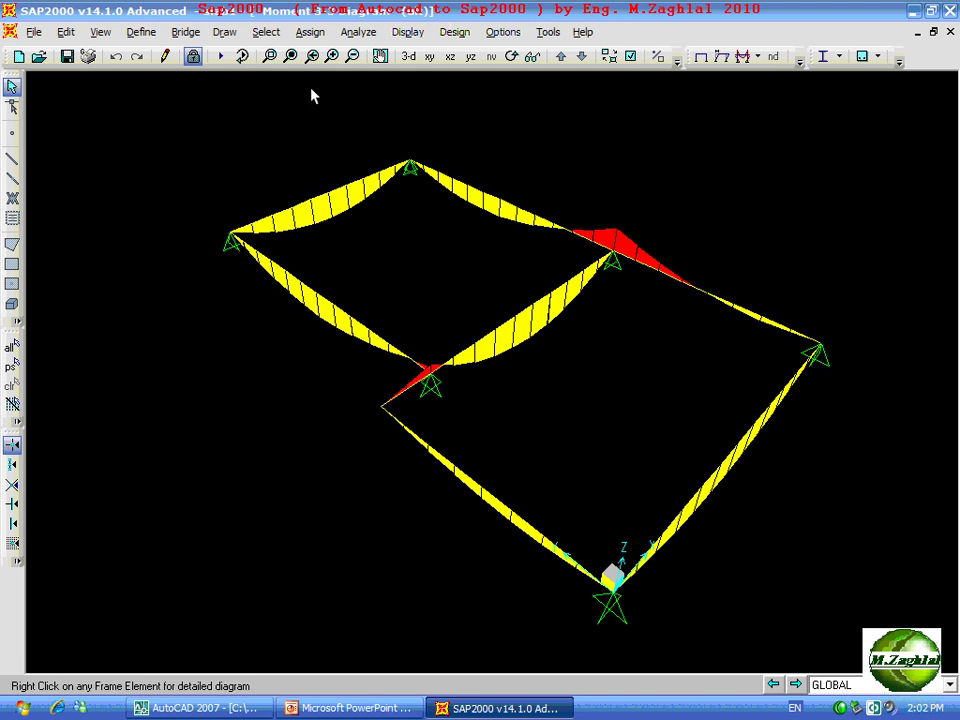
pyautogui.press('F2')
pyautogui.moveTo(352, 398); pyautogui.dragTo(414, 454)
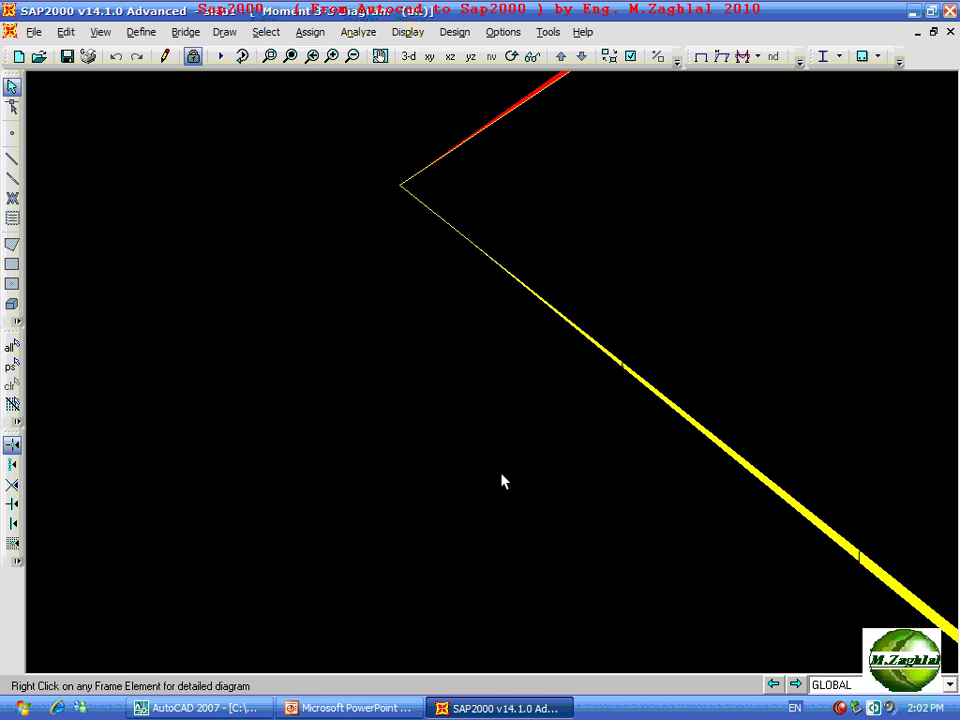
pyautogui.click(290, 56)
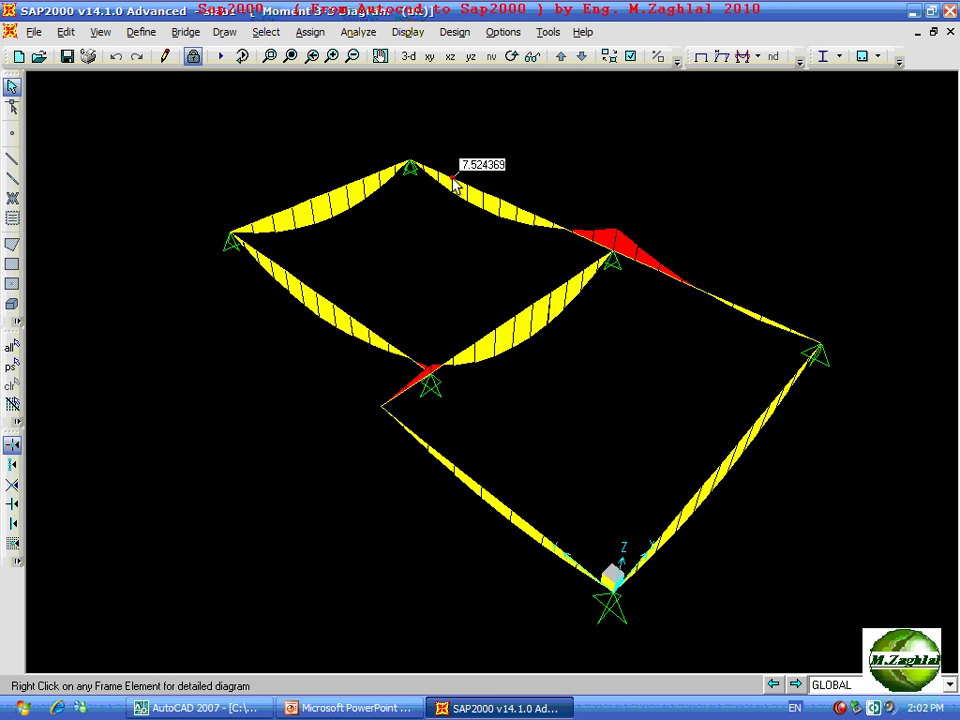
pyautogui.rightClick(473, 104)
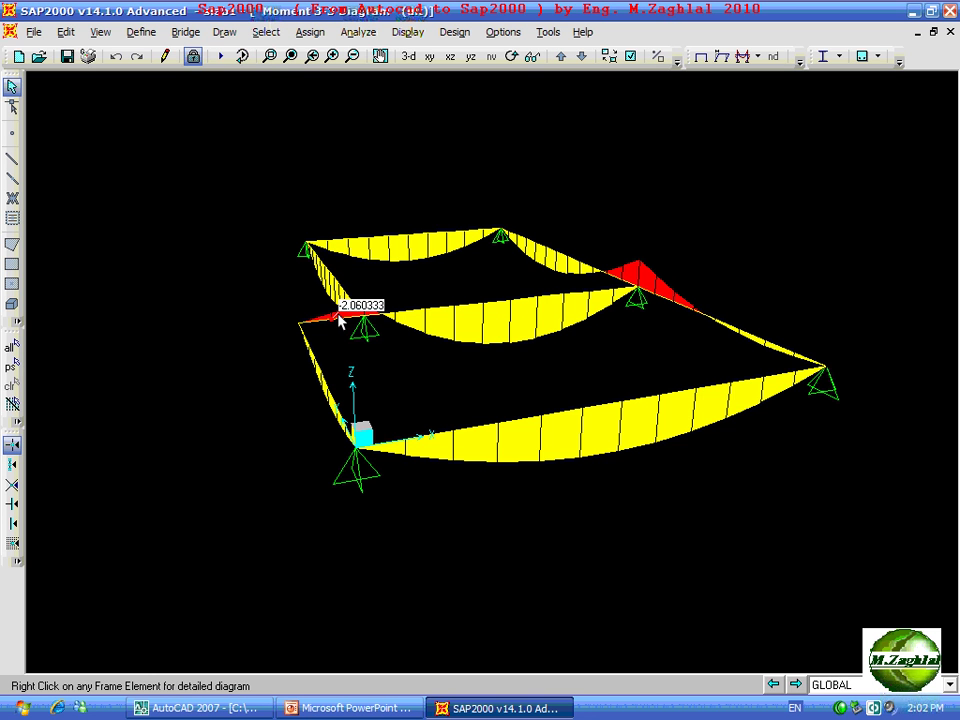
pyautogui.click(269, 55)
pyautogui.moveTo(379, 311); pyautogui.dragTo(395, 332)
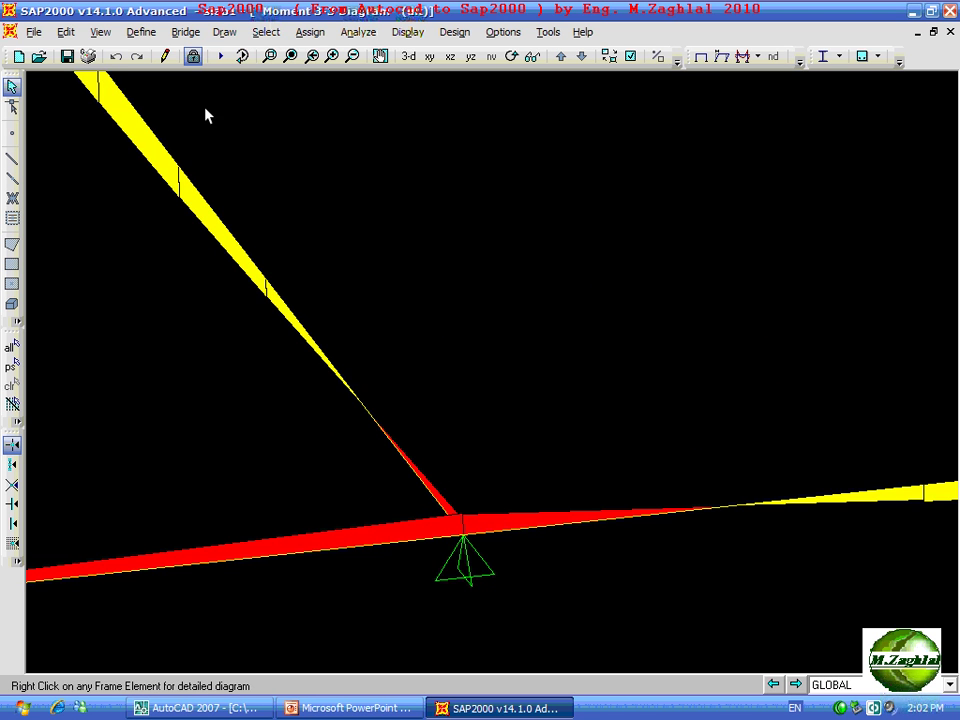
pyautogui.click(290, 55)
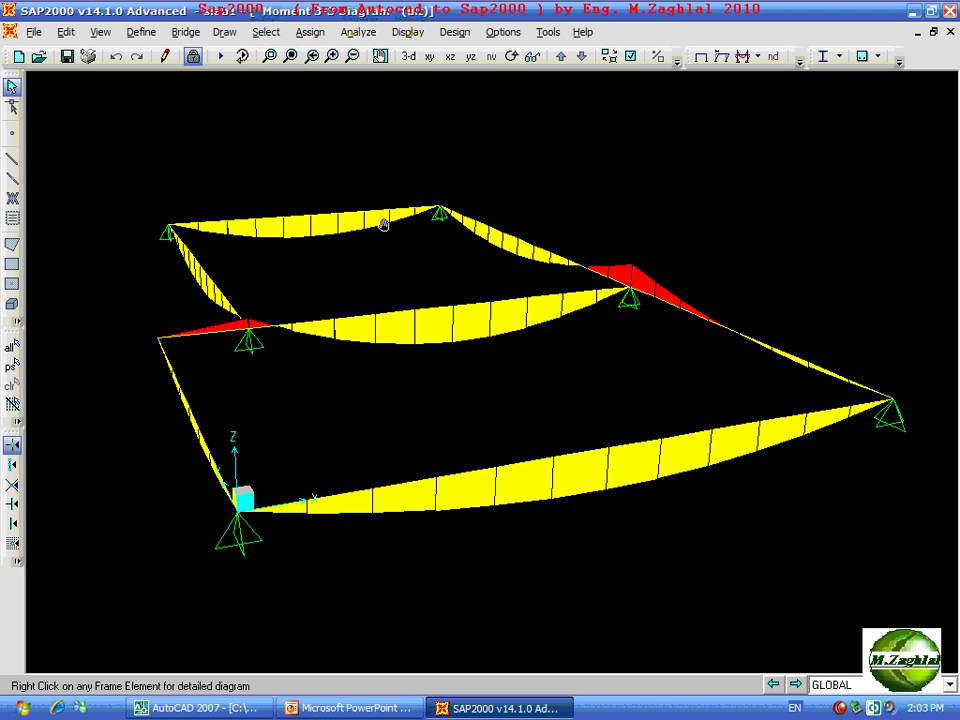
pyautogui.moveTo(383, 233); pyautogui.dragTo(404, 230, button='middle')
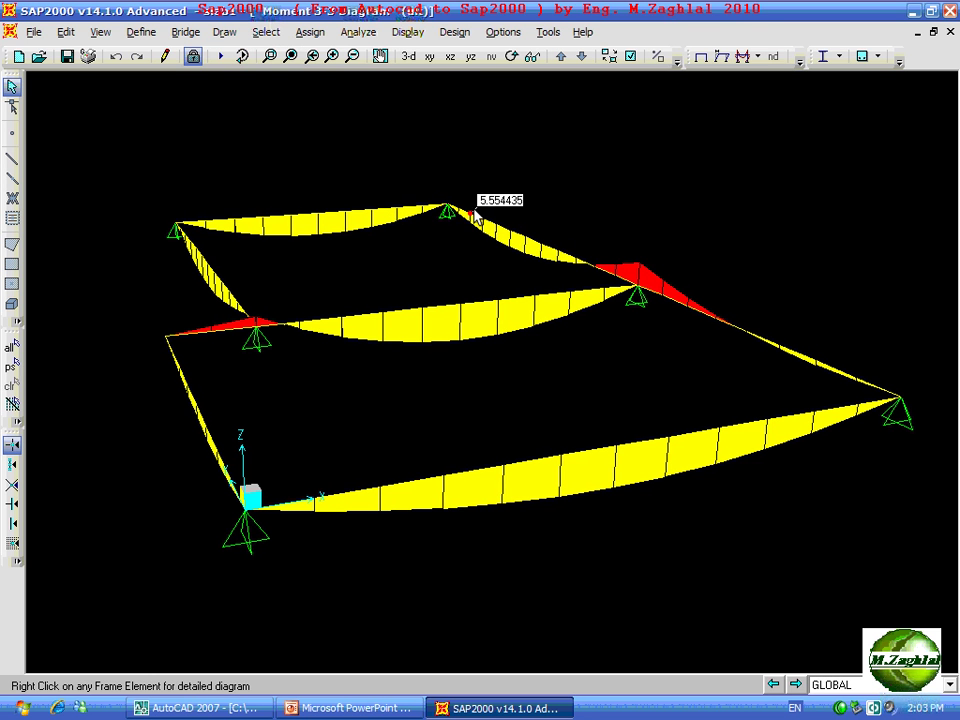
pyautogui.click(758, 57)
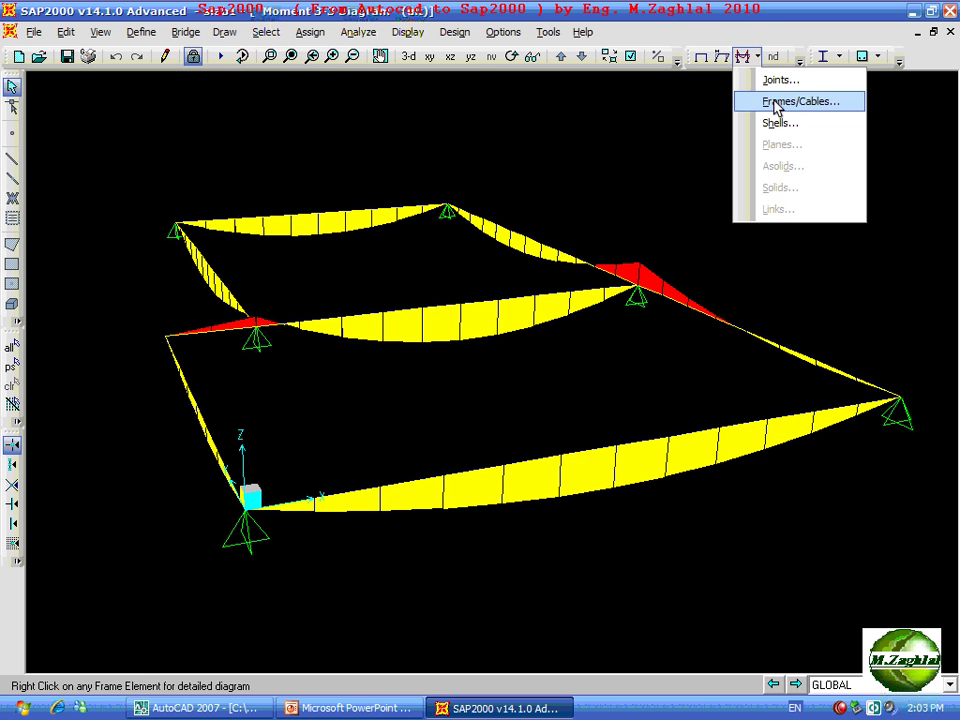
# Show the Shear 2-2 diagram on the beams for the ult combination.
pyautogui.click(785, 102)
pyautogui.click(405, 379)
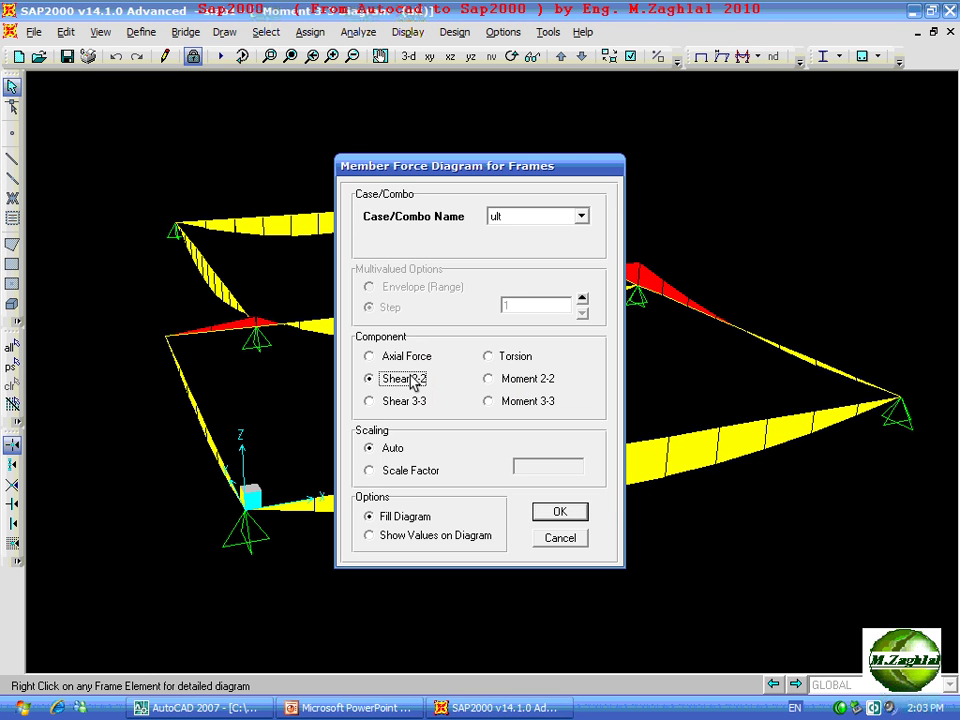
pyautogui.click(566, 514)
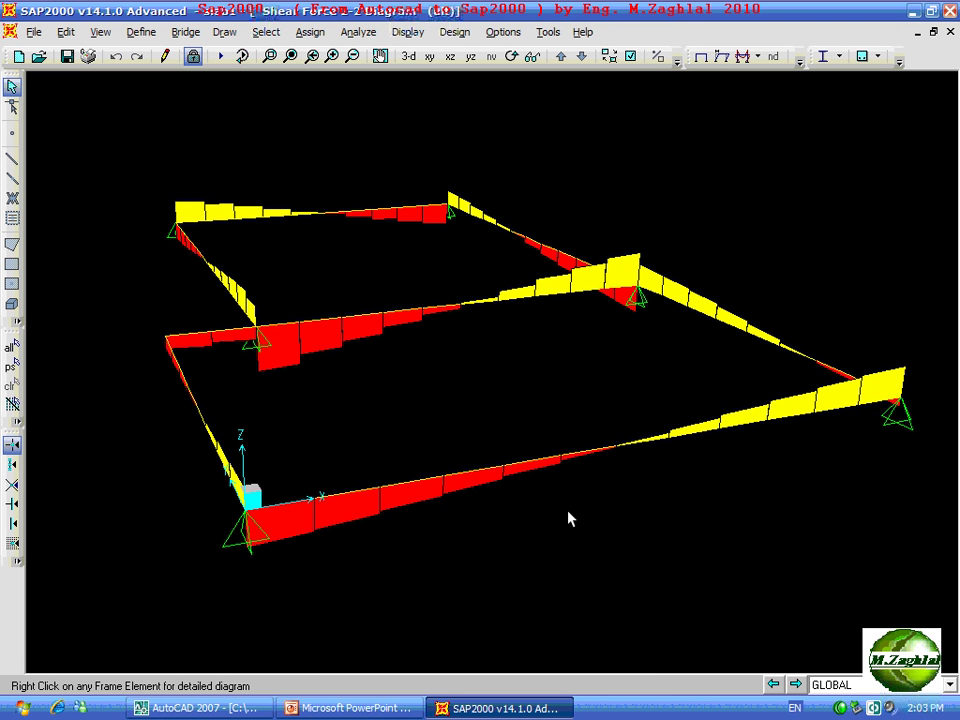
pyautogui.click(757, 56)
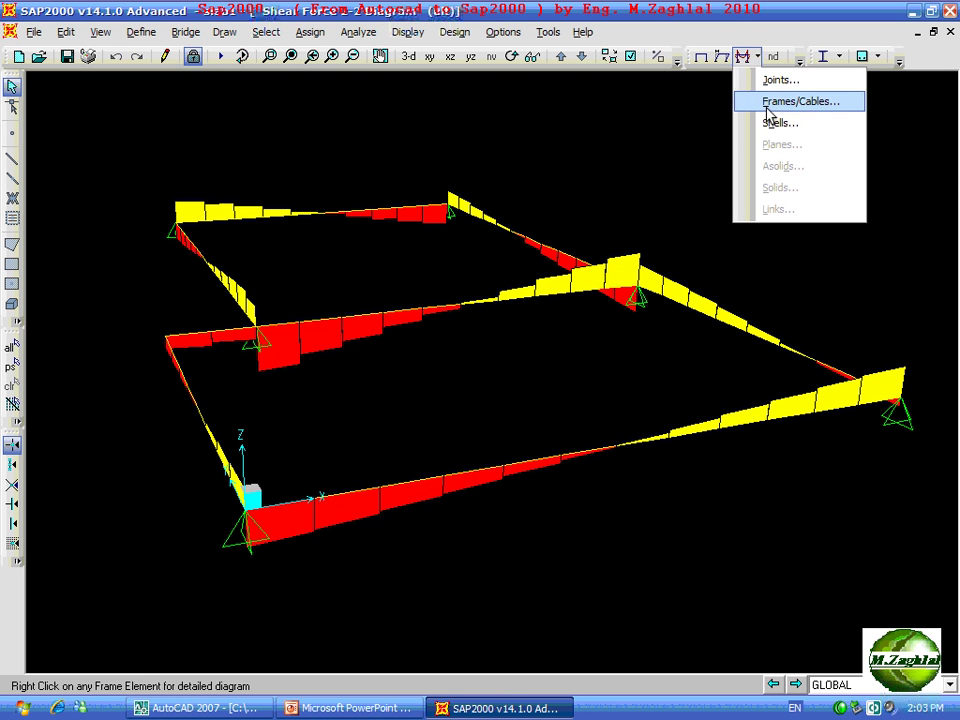
pyautogui.click(800, 102)
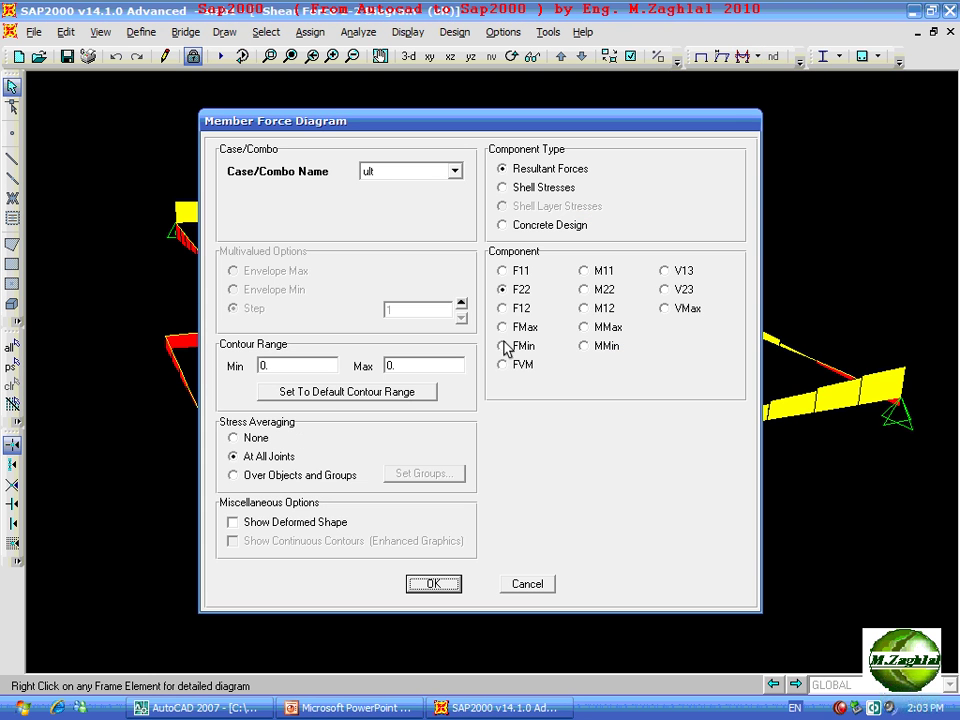
pyautogui.click(527, 583)
# Redraw the shear diagram at fixed scale factor 0.04 with values printed on it.
pyautogui.click(741, 57)
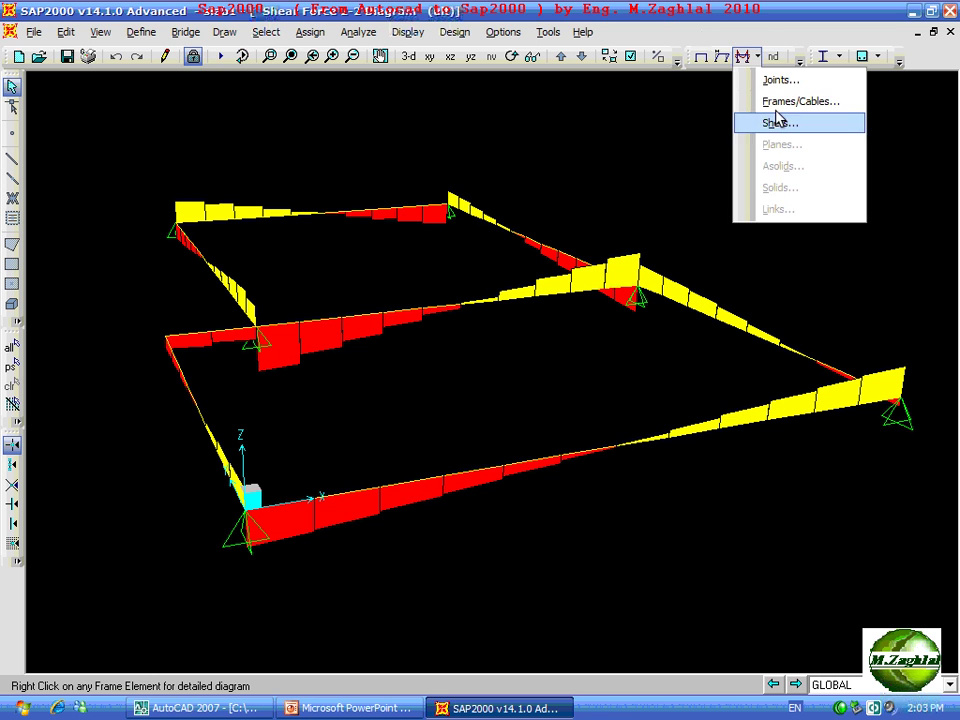
pyautogui.click(777, 102)
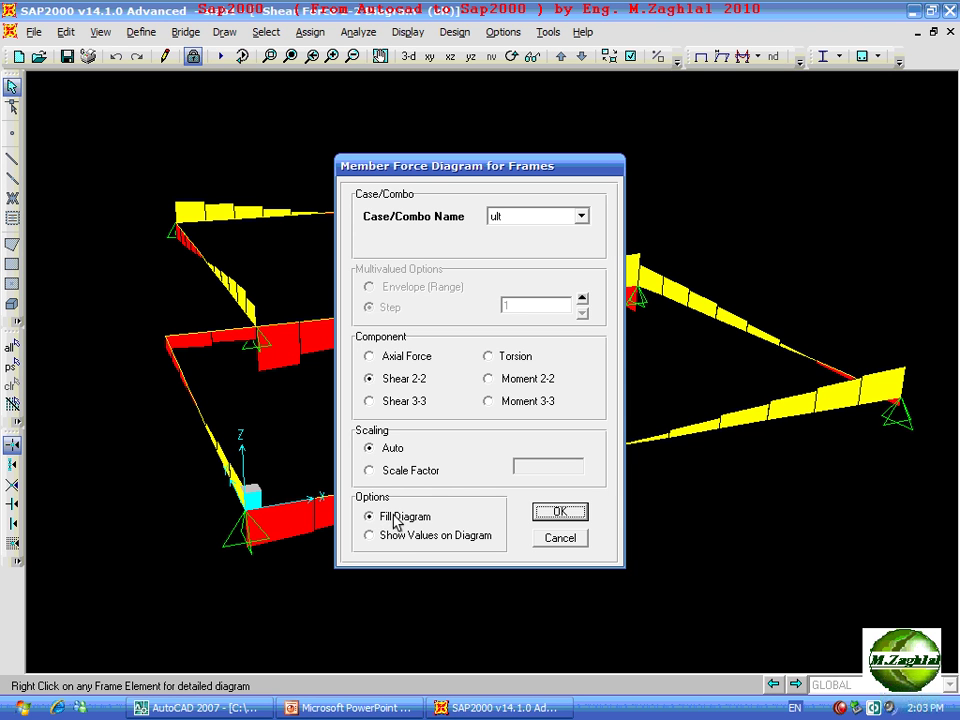
pyautogui.click(406, 540)
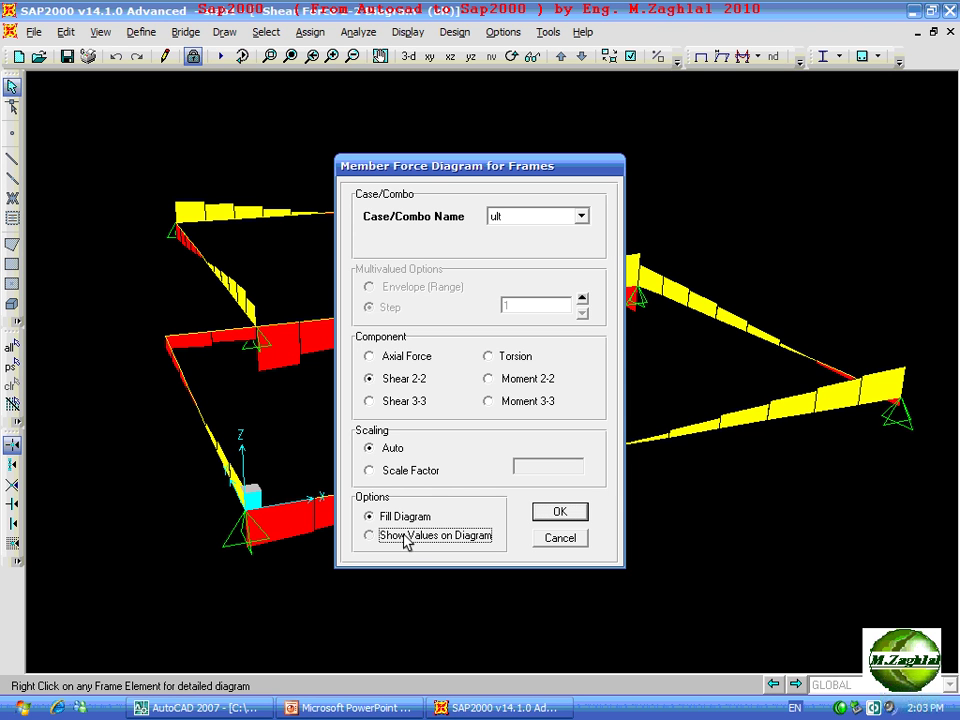
pyautogui.click(395, 470)
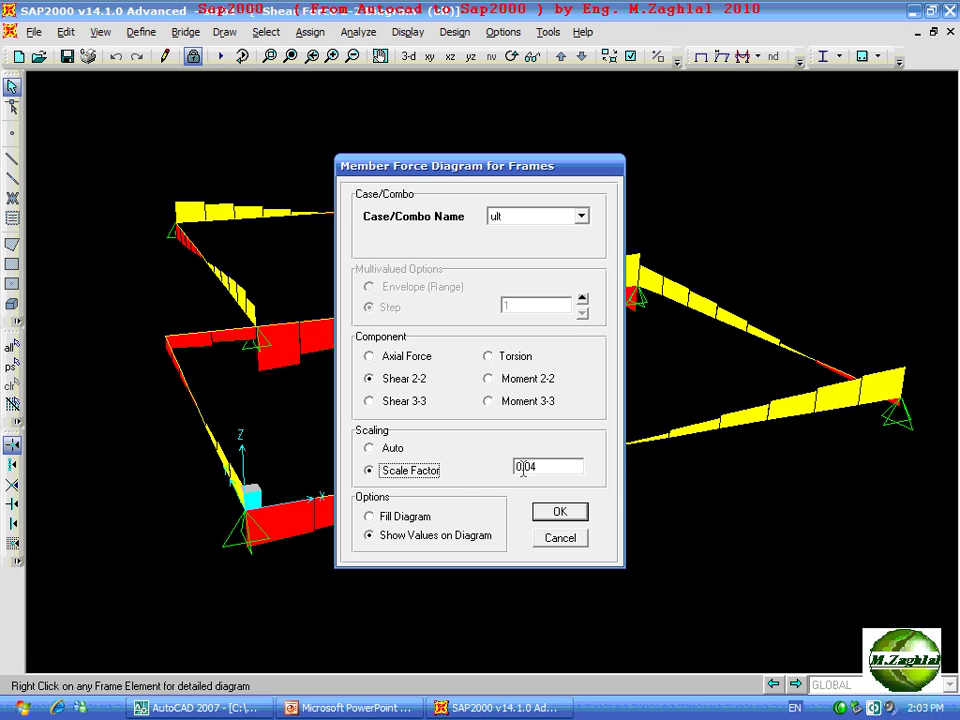
pyautogui.doubleClick(522, 470)
pyautogui.click(566, 511)
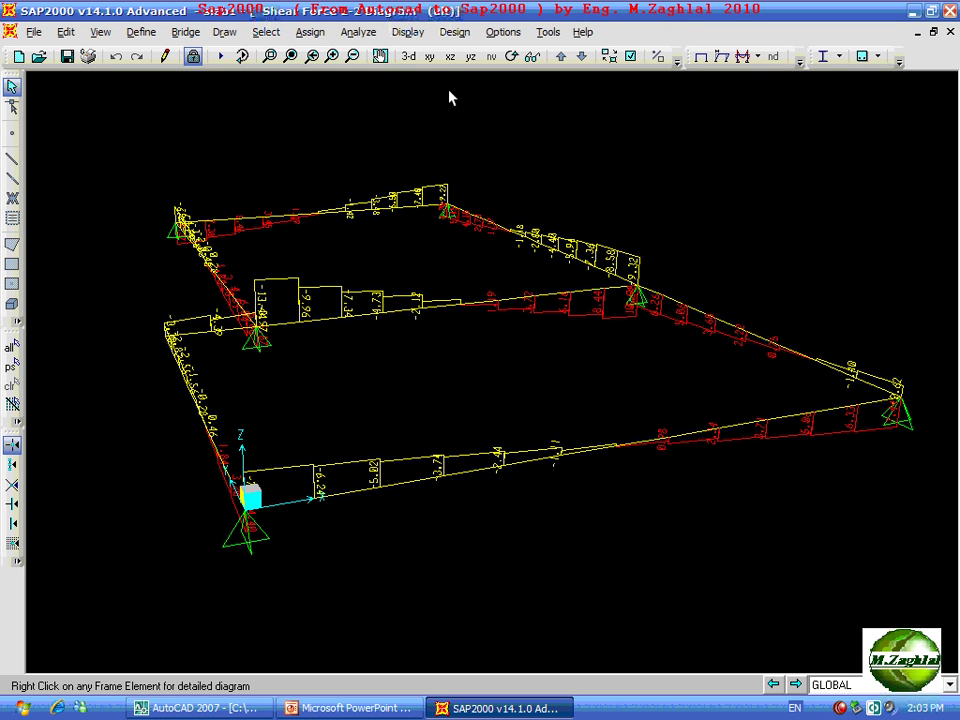
# Switch to the XY plan view with the slab areas made visible.
pyautogui.click(429, 56)
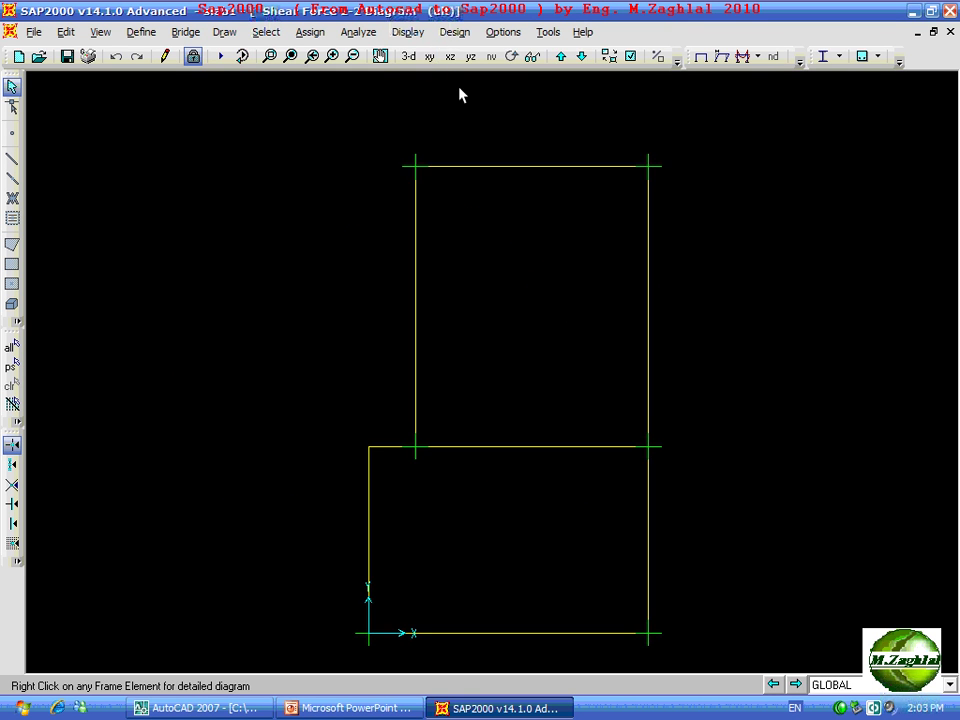
pyautogui.click(630, 57)
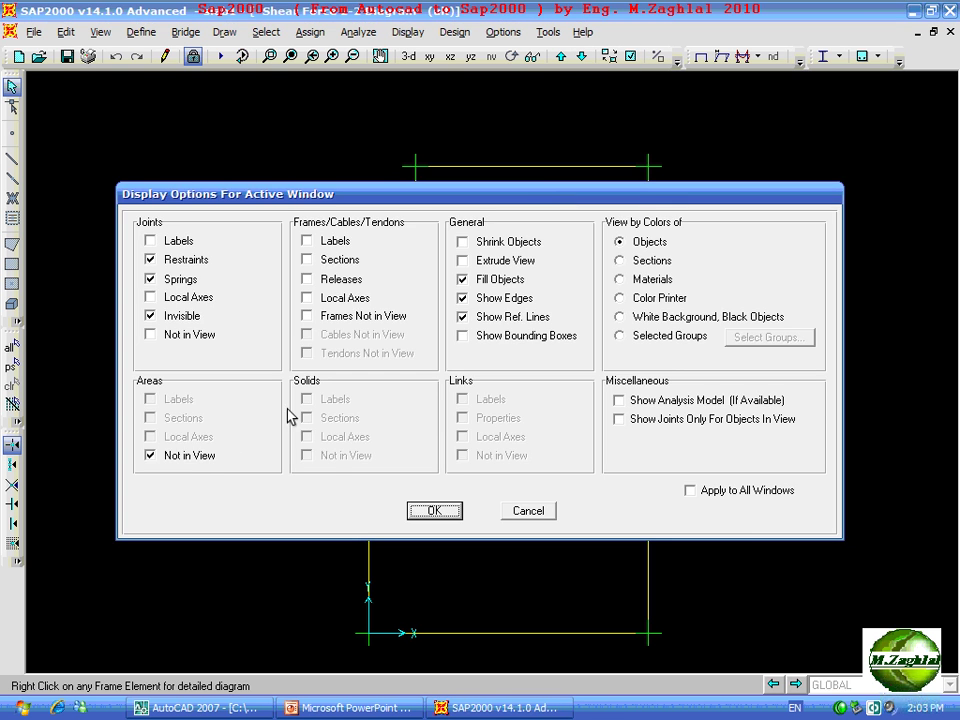
pyautogui.click(190, 455)
pyautogui.click(433, 510)
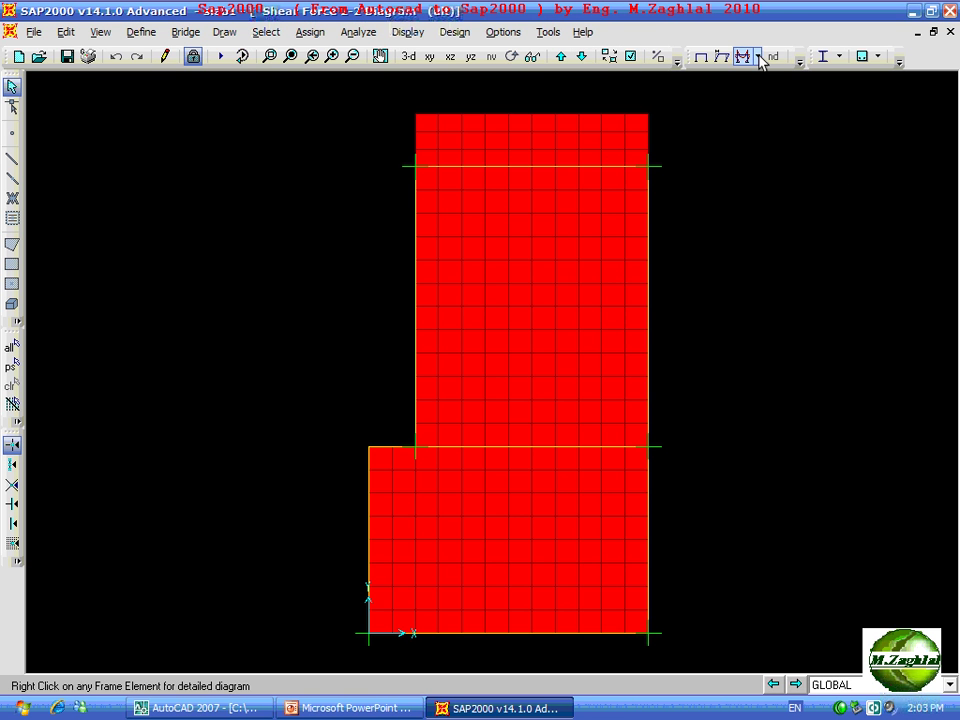
# Display the slab's M11 shell moment contour for the ult combination.
pyautogui.click(757, 56)
pyautogui.click(760, 82)
pyautogui.click(770, 121)
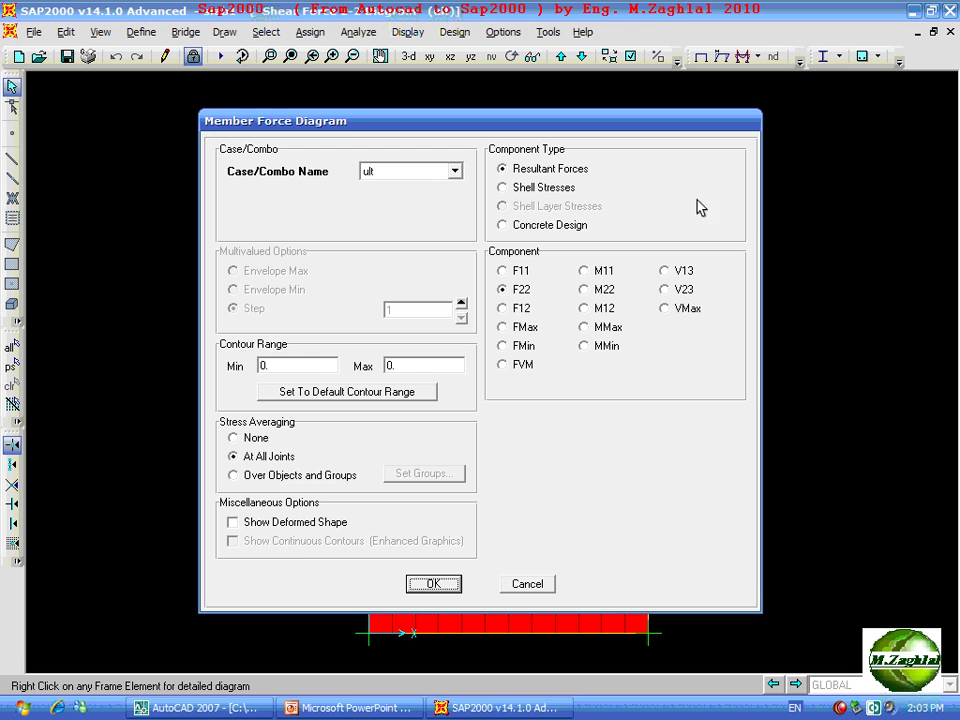
pyautogui.click(602, 271)
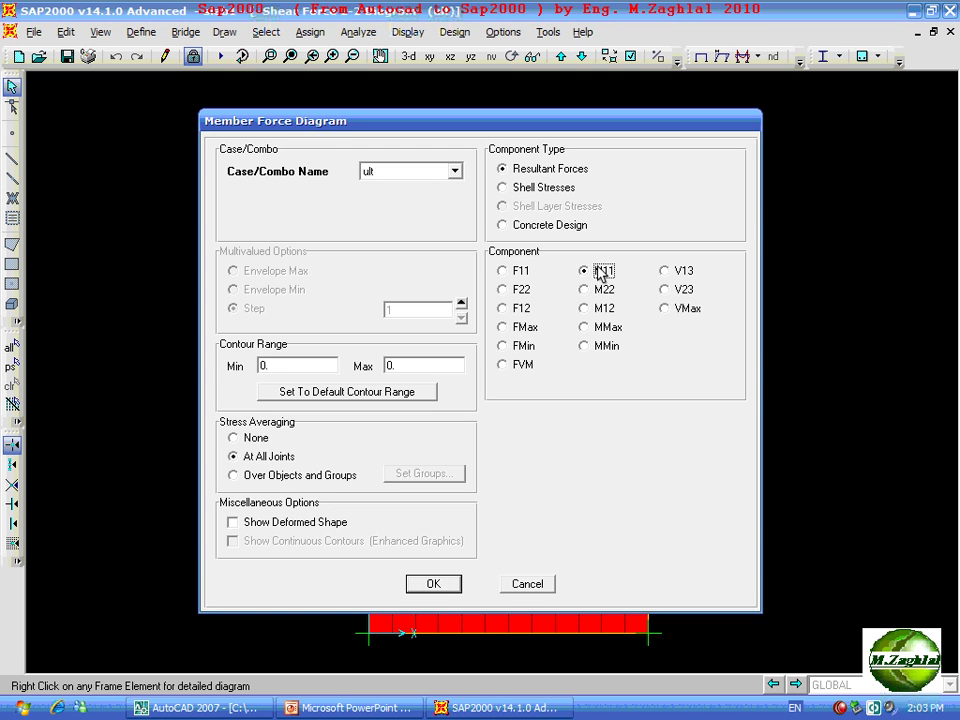
pyautogui.click(438, 583)
pyautogui.moveTo(456, 488)
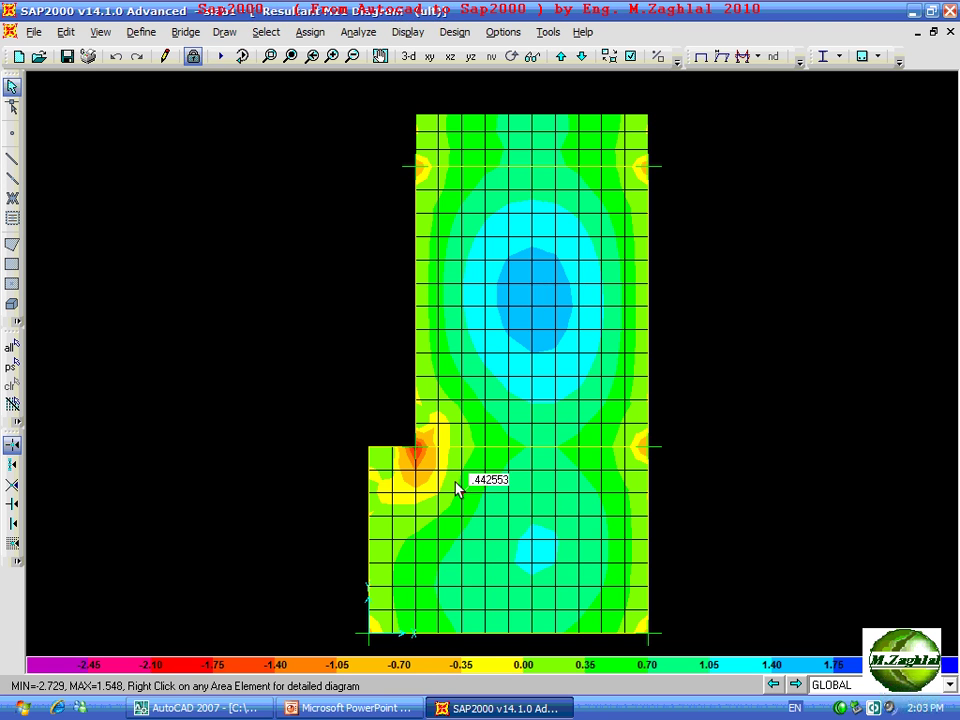
# Switch the slab contour to the M22 shell moment component.
pyautogui.click(757, 56)
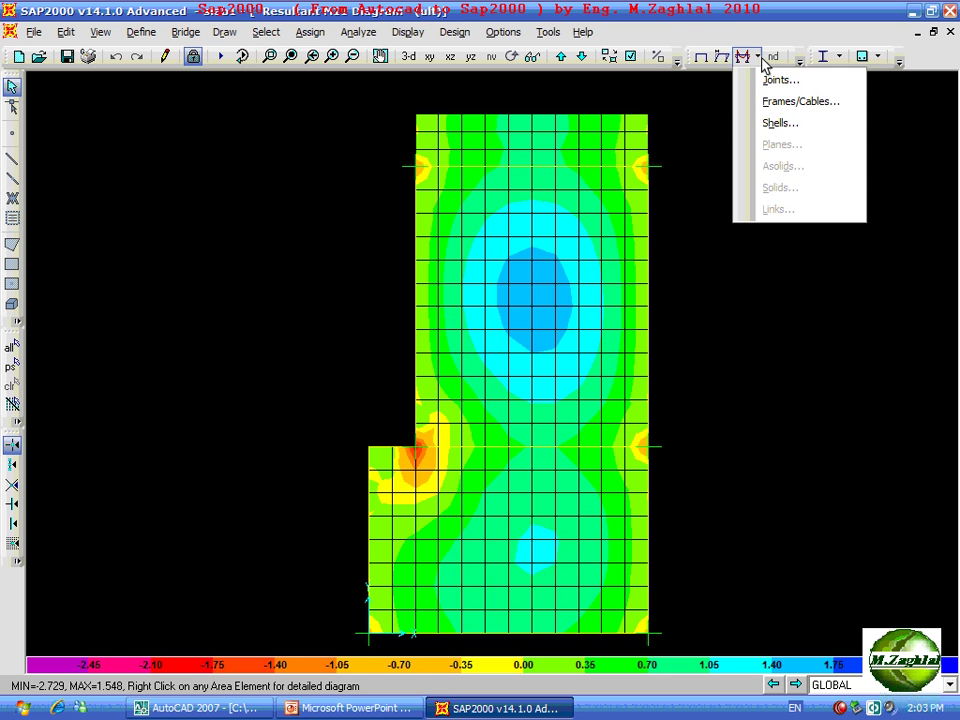
pyautogui.click(757, 56)
pyautogui.click(757, 56)
pyautogui.click(780, 122)
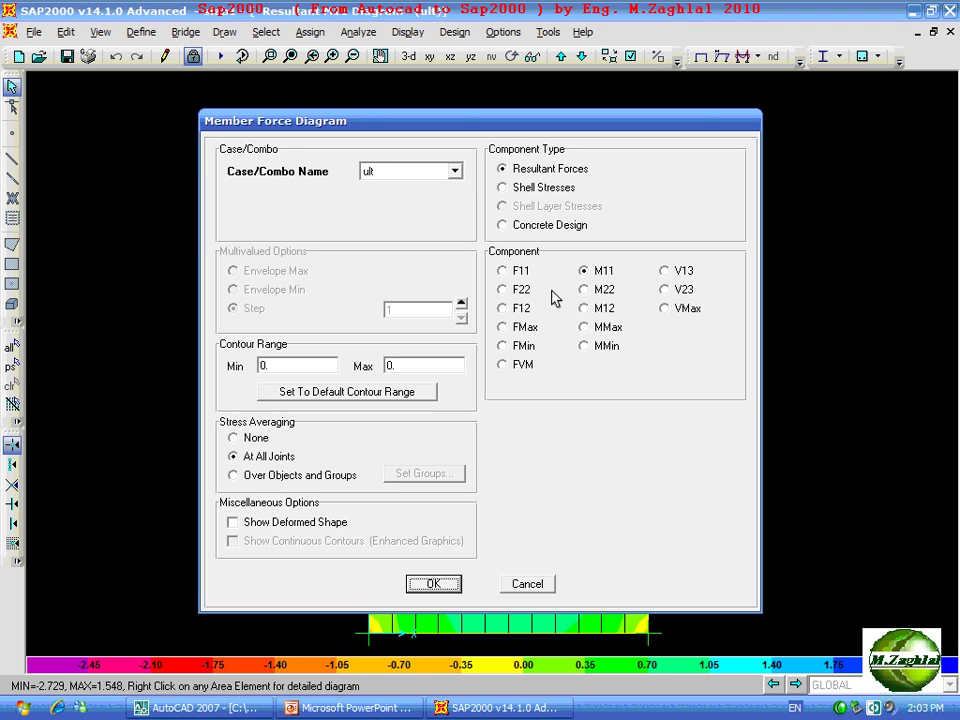
pyautogui.click(584, 289)
pyautogui.click(432, 584)
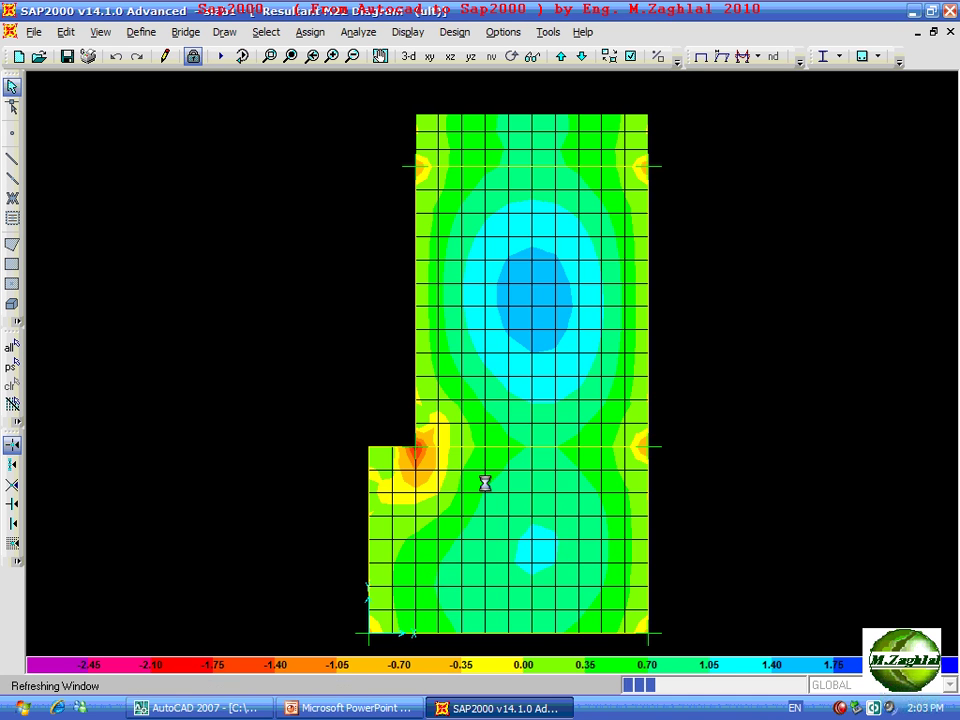